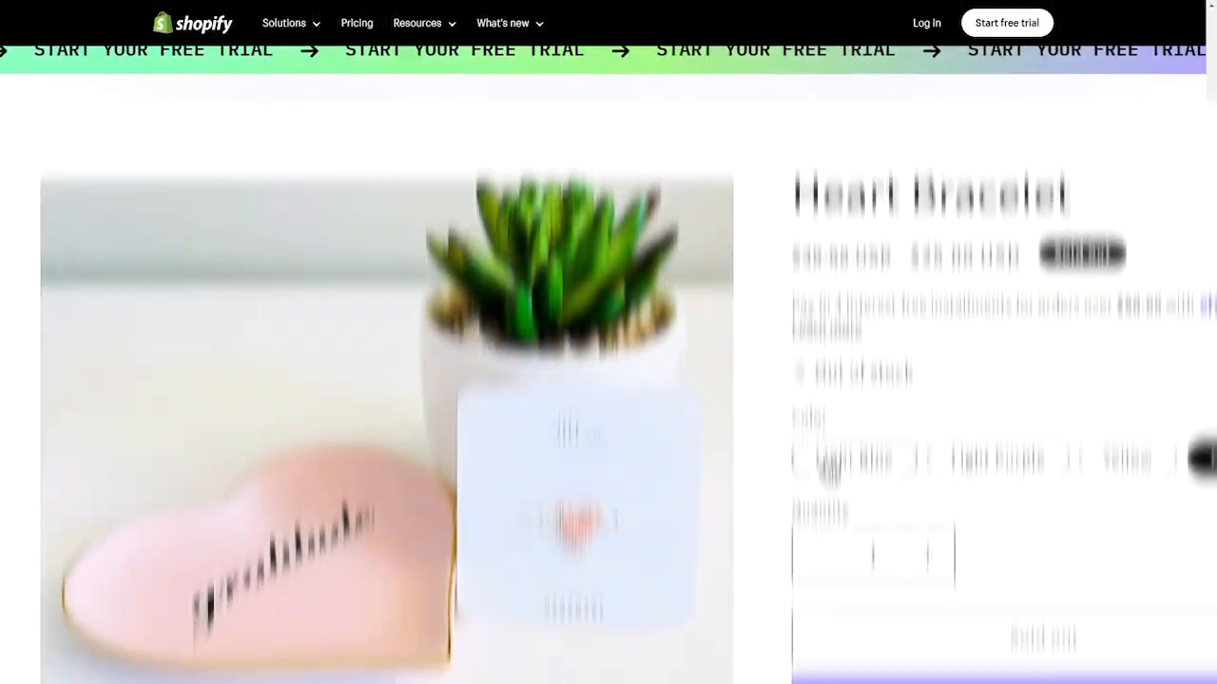
left_click(823, 359)
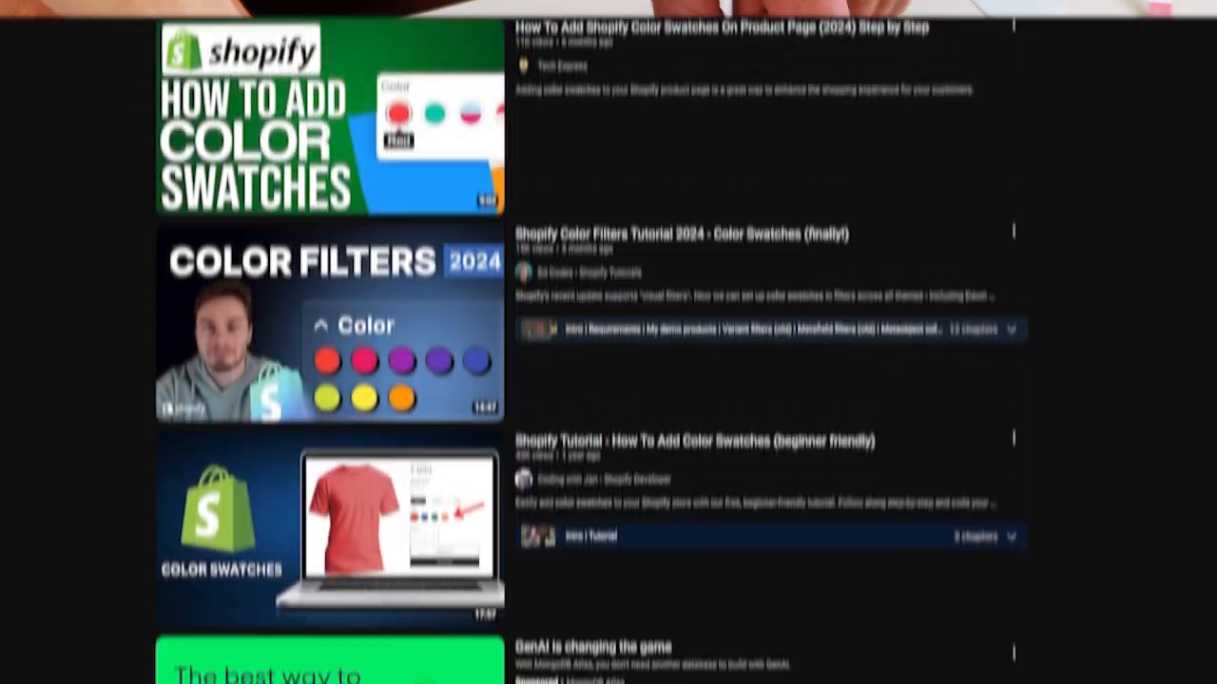
scroll(608, 343, "down", 10)
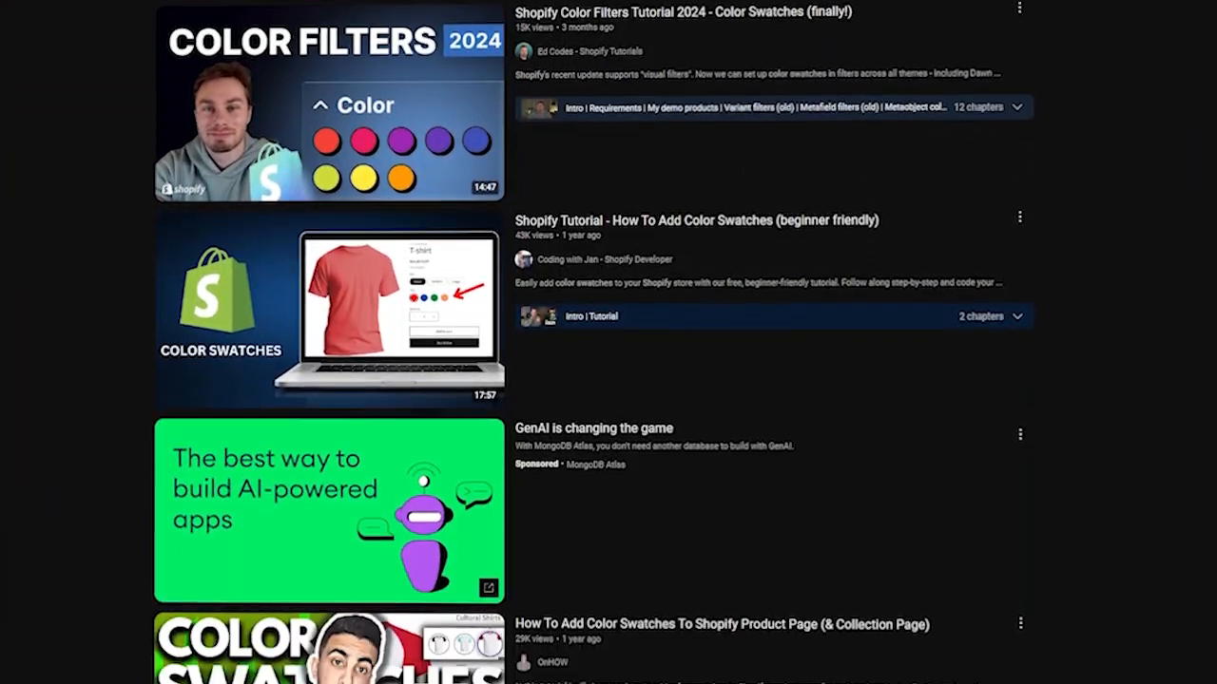
- Browse the video search results for Shopify colour swatch tutorials
scroll(608, 342, "down", 12)
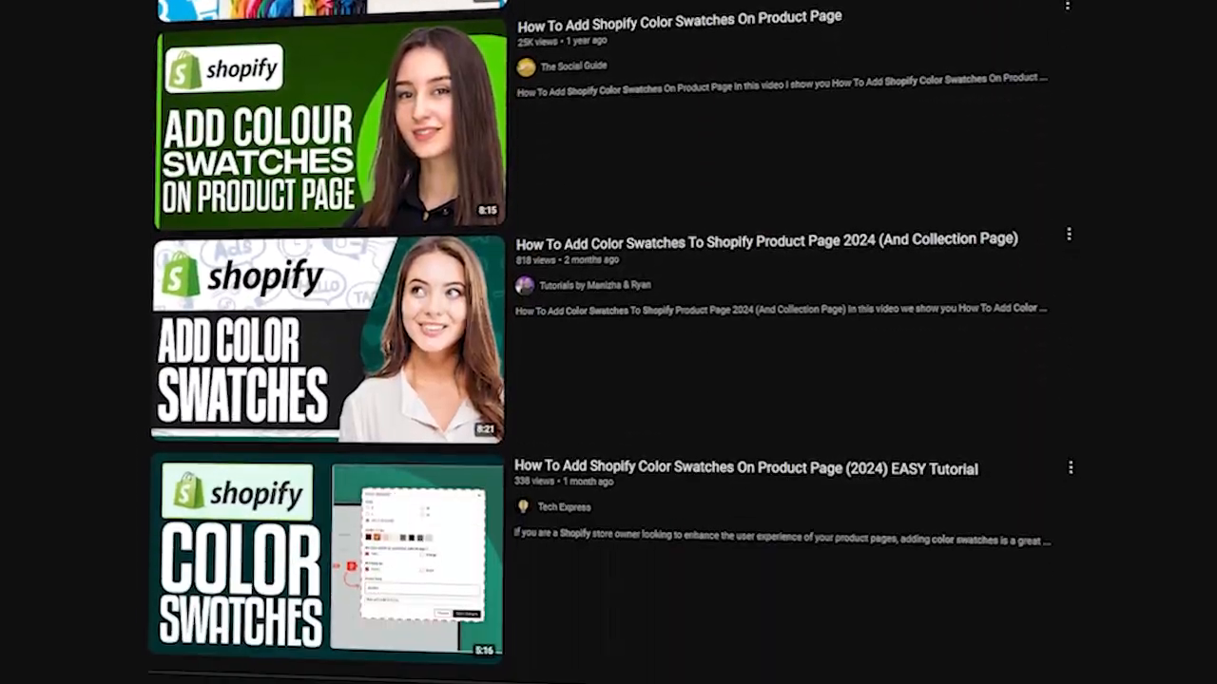
scroll(608, 342, "down", 12)
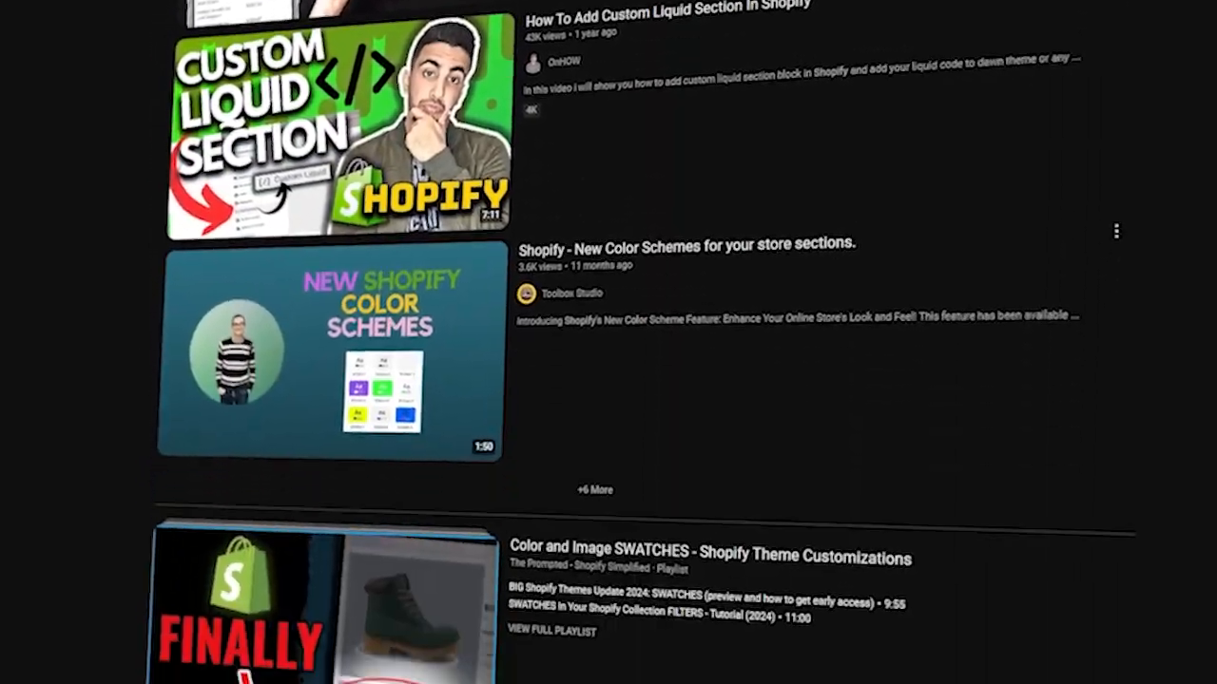
scroll(608, 342, "down", 12)
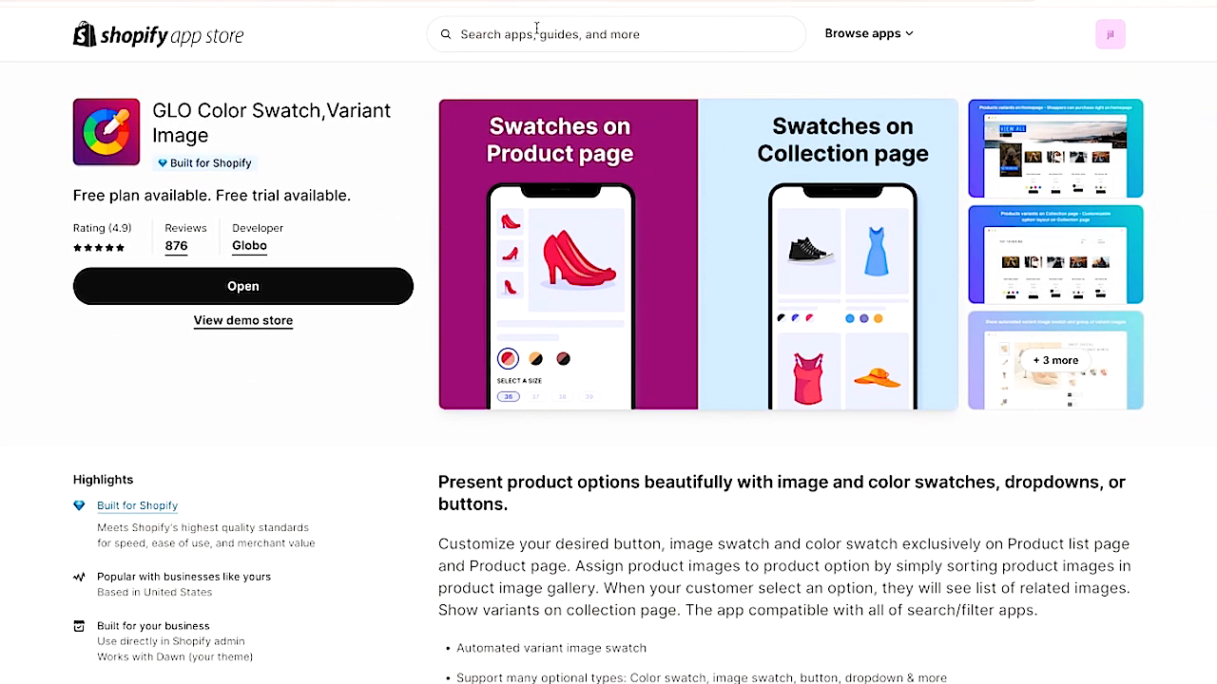
- Search the Shopify App Store for color swatches and review the GLO Color Swatch app's pricing plans
left_click(537, 30)
left_click(537, 78)
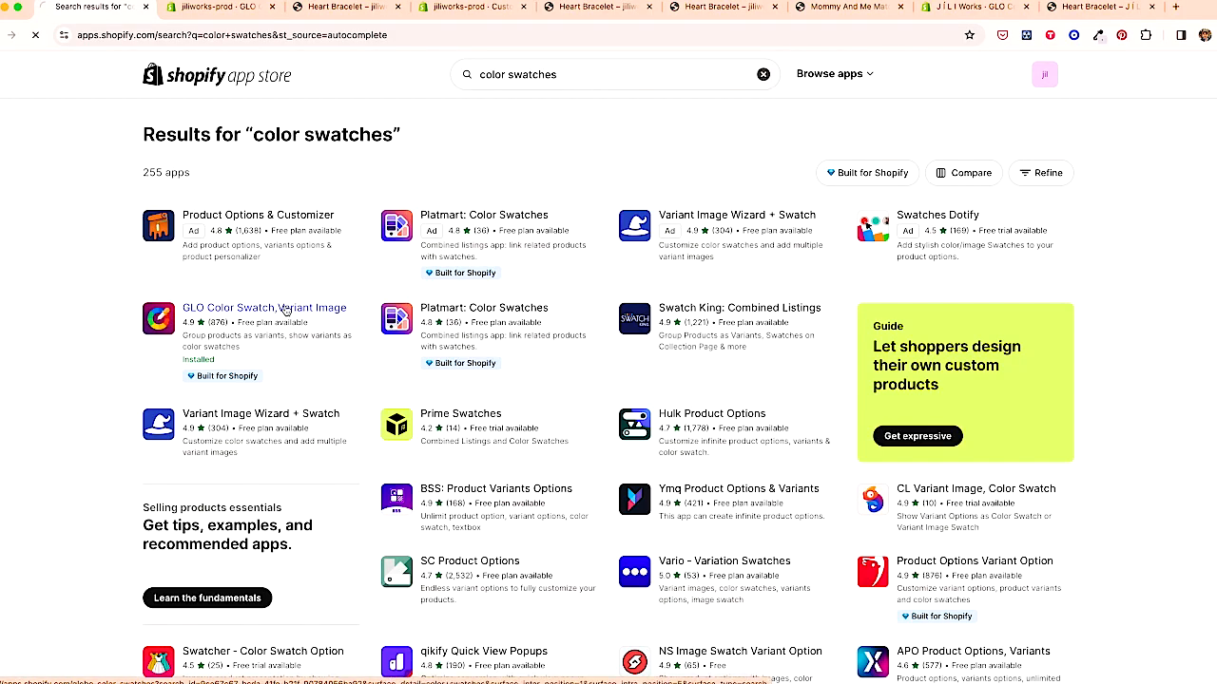
scroll(434, 532, "down", 10)
scroll(433, 527, "up", 1)
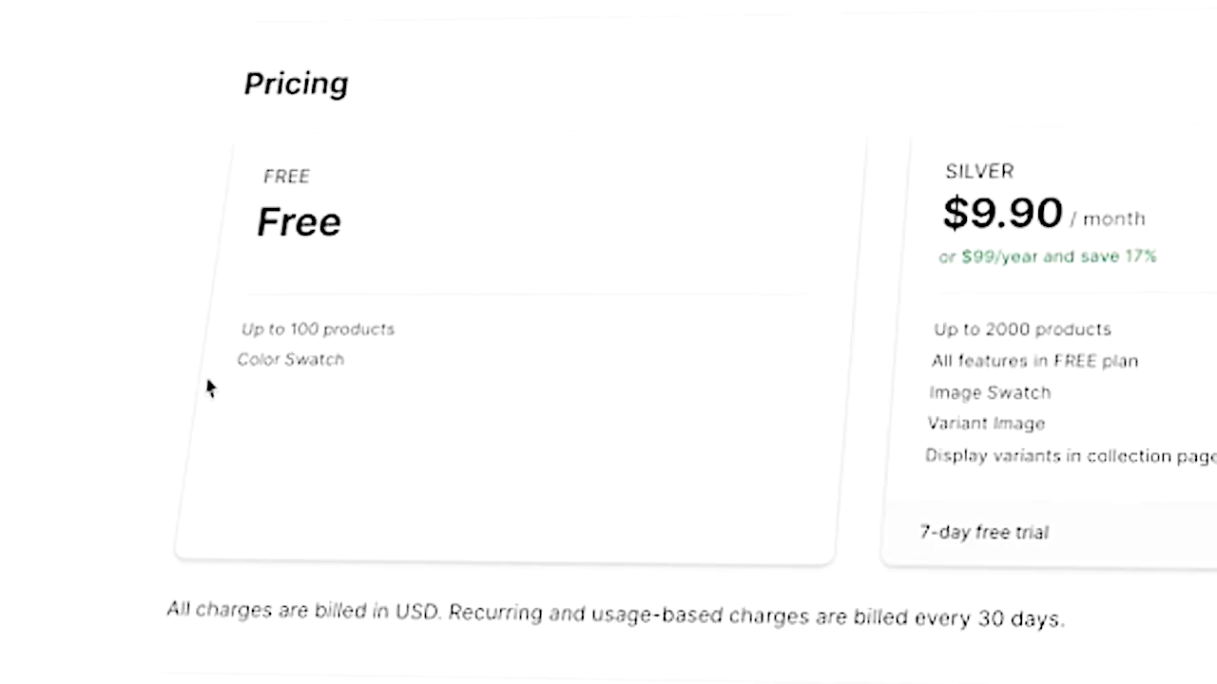
left_click_drag(411, 340, 188, 342)
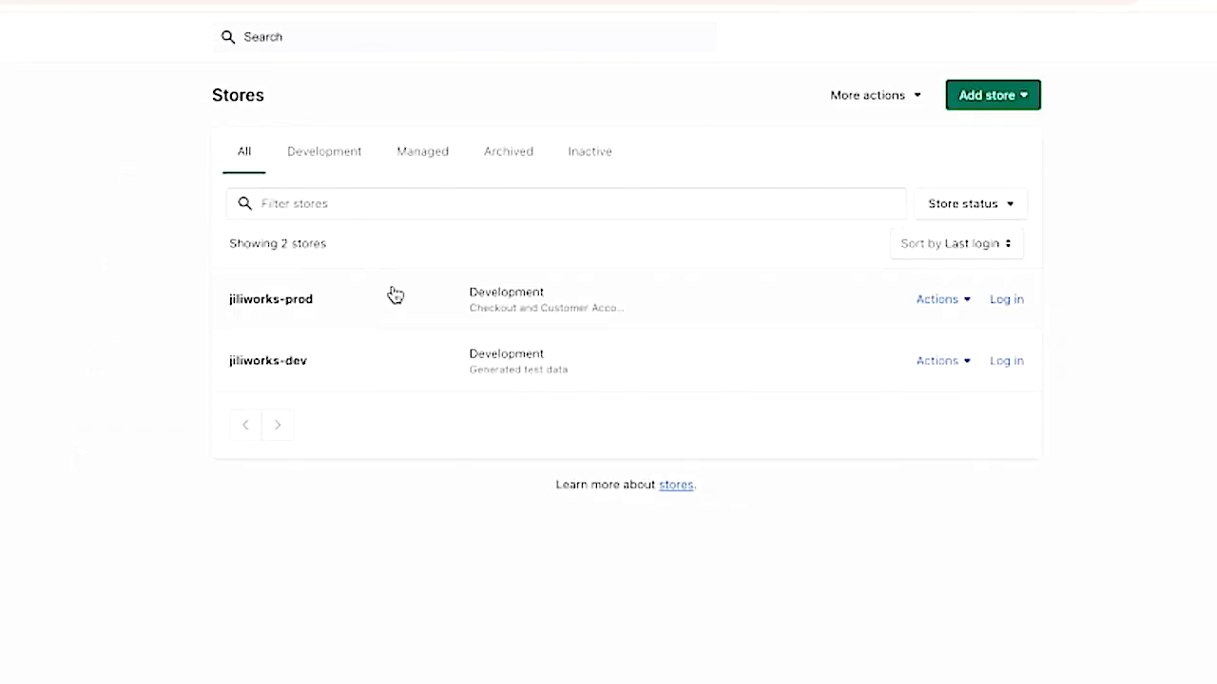
- Open the jiliworks-prod development store, log in to its admin and open the installed swatch app
left_click(286, 299)
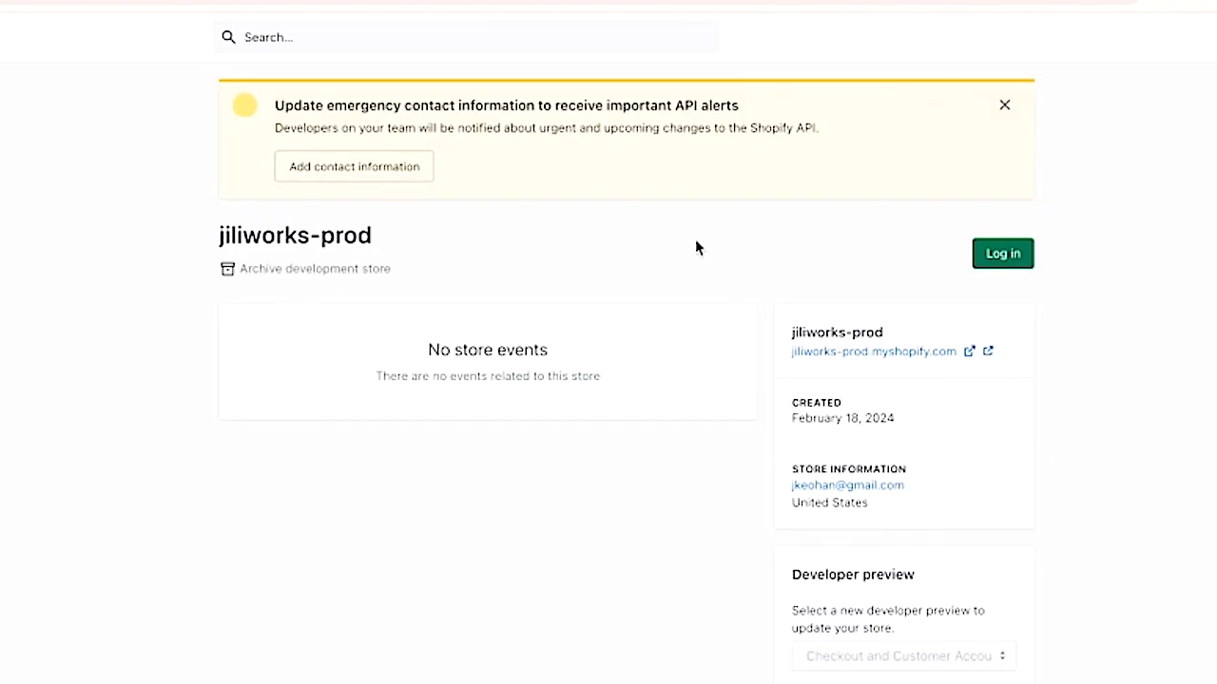
left_click(1006, 254)
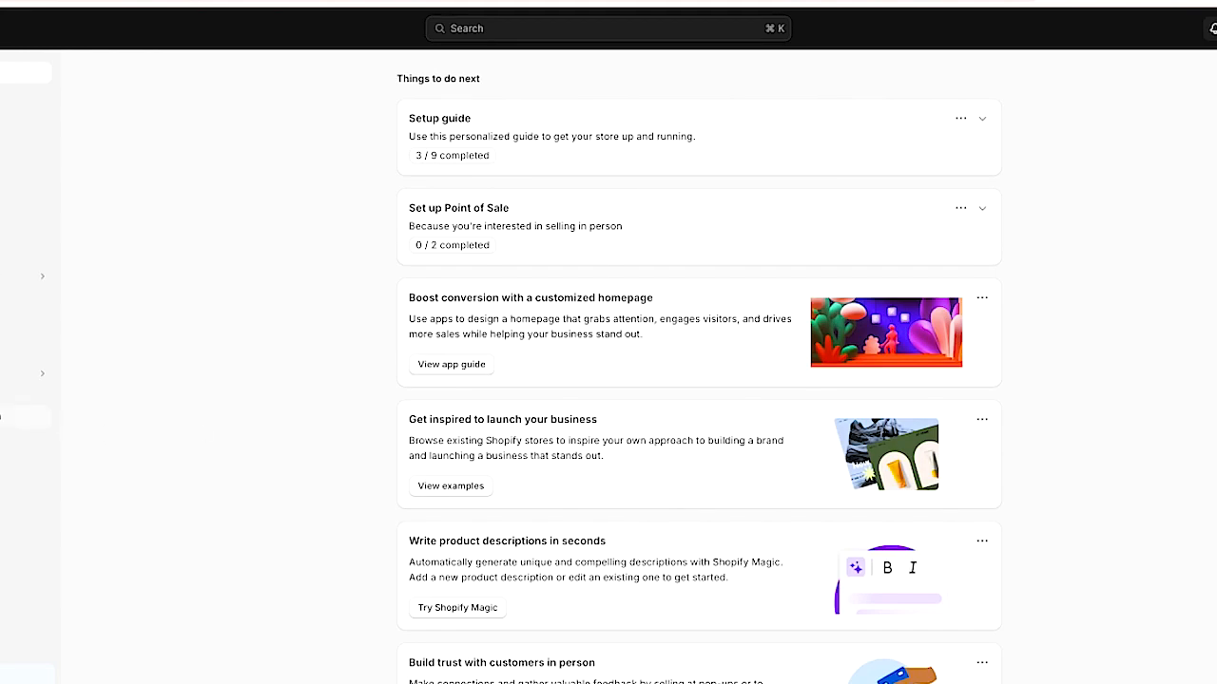
left_click(19, 416)
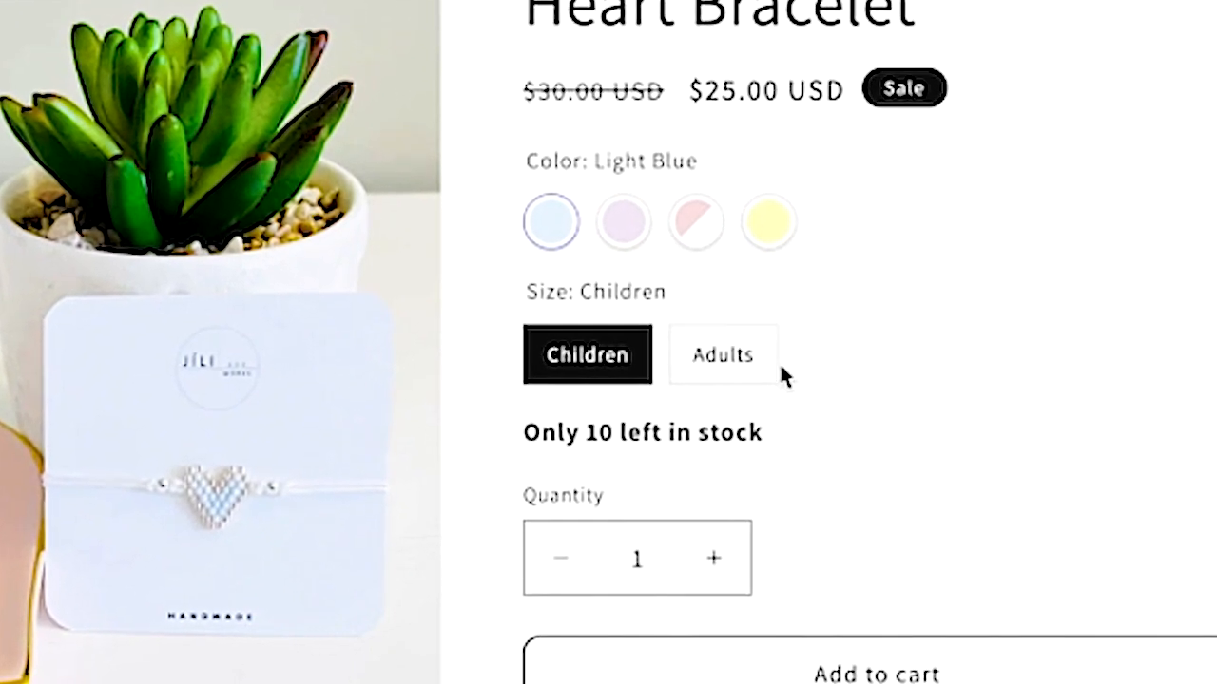
- Try the Heart Bracelet's colour and size variant options on the storefront product page
left_click(626, 224)
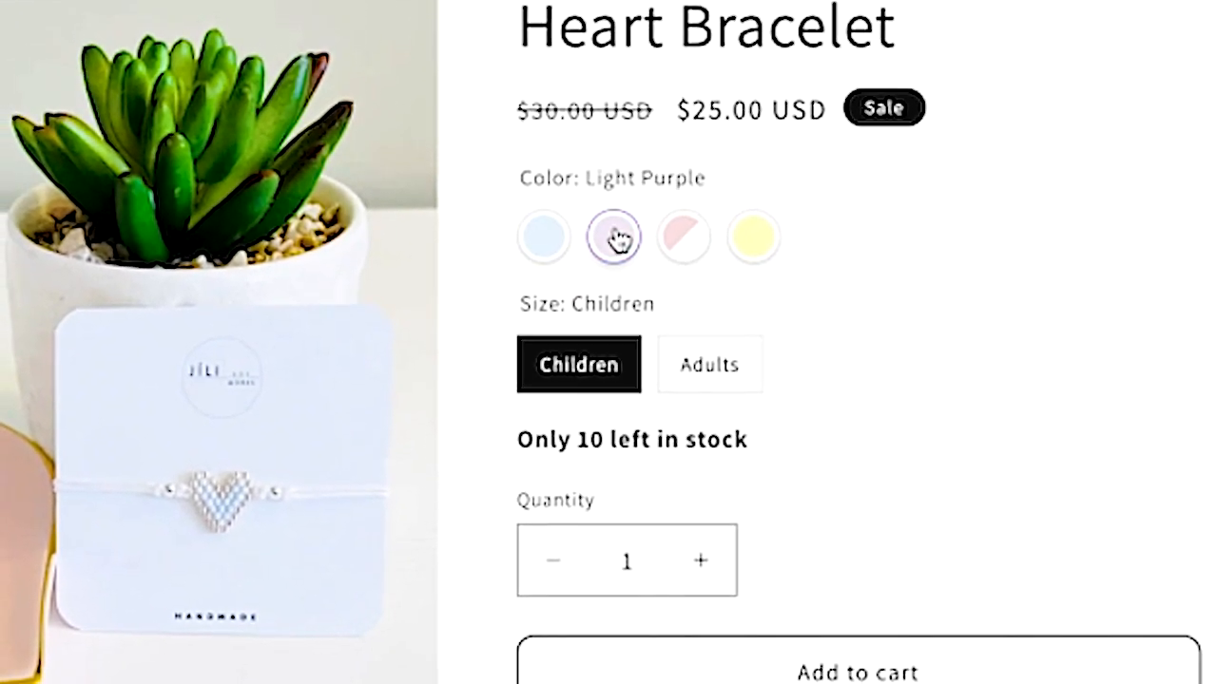
left_click(713, 367)
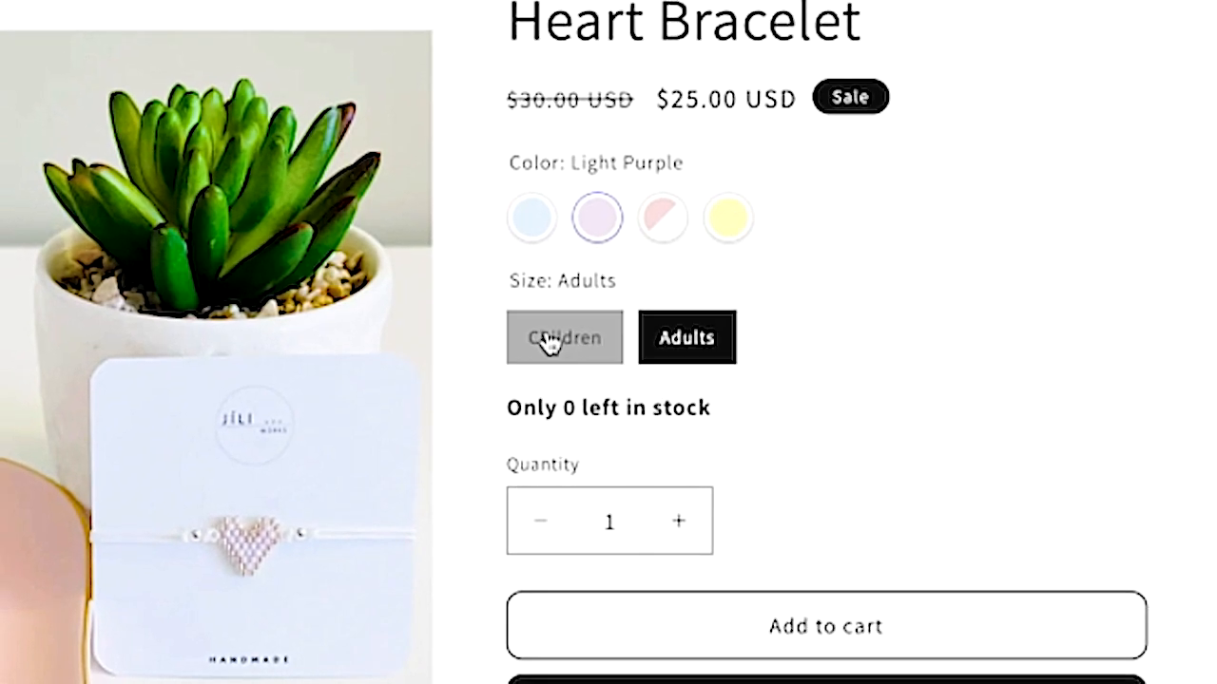
left_click(559, 340)
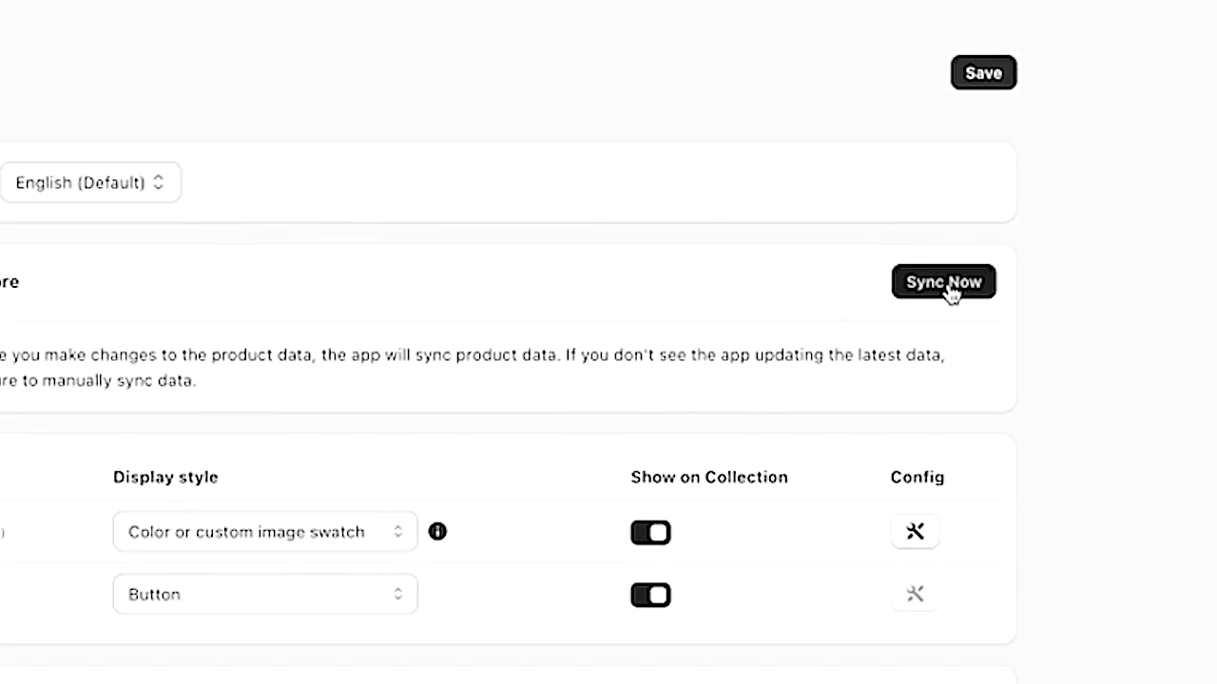
- Open the swatch configuration for the Color option and inspect the Pink swatch's colour picker
scroll(884, 562, "down", 5)
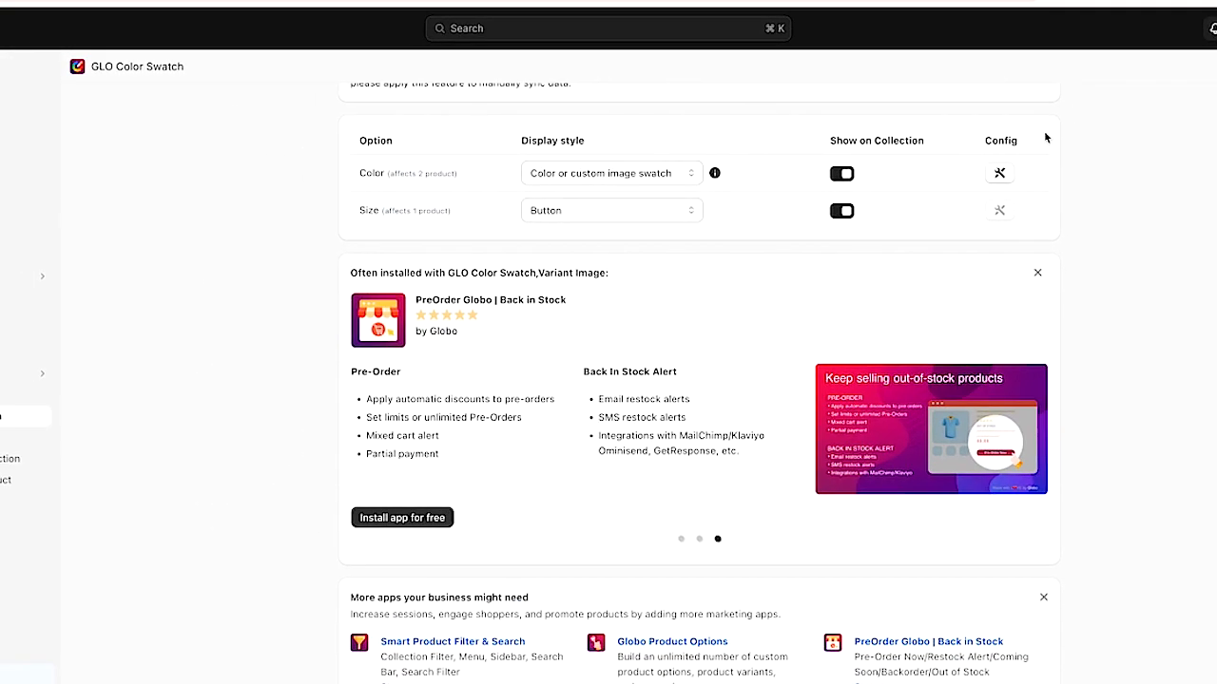
left_click(999, 174)
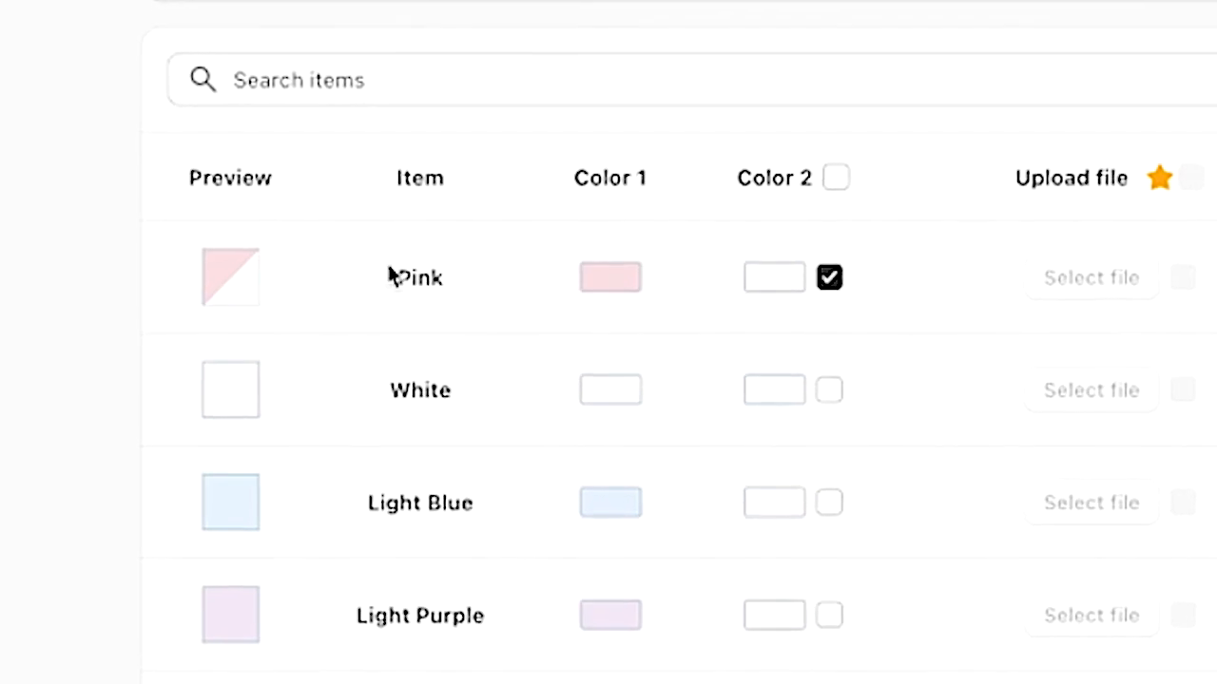
left_click(605, 278)
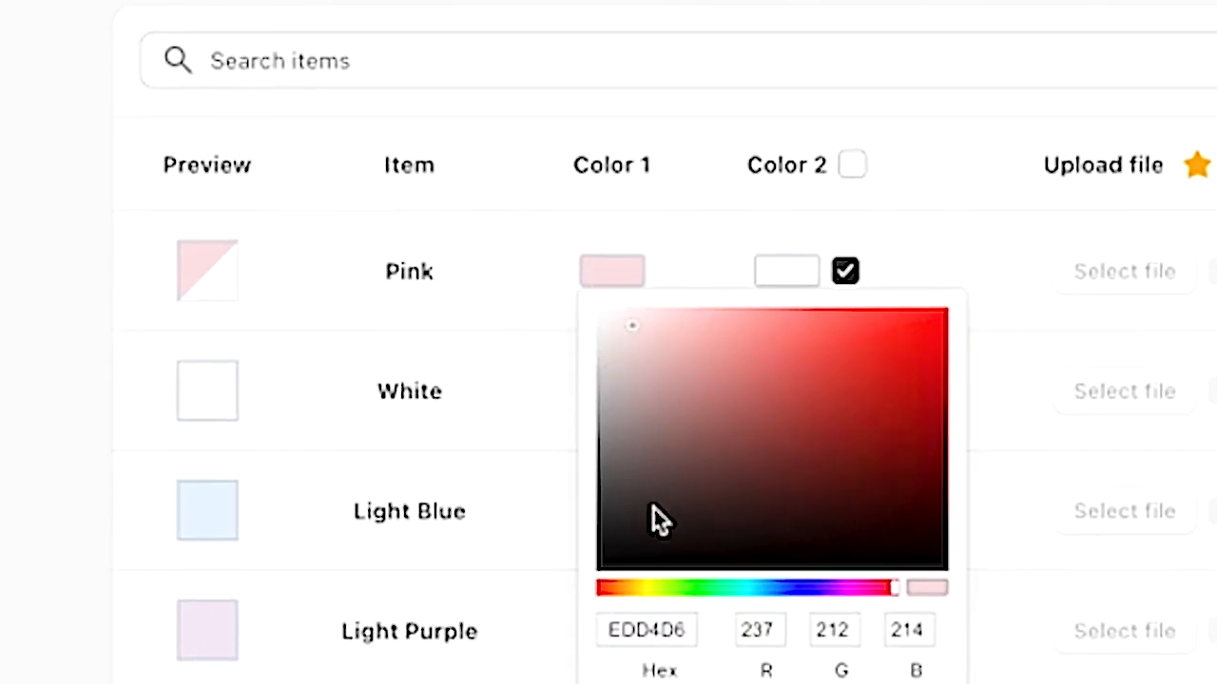
left_click(972, 152)
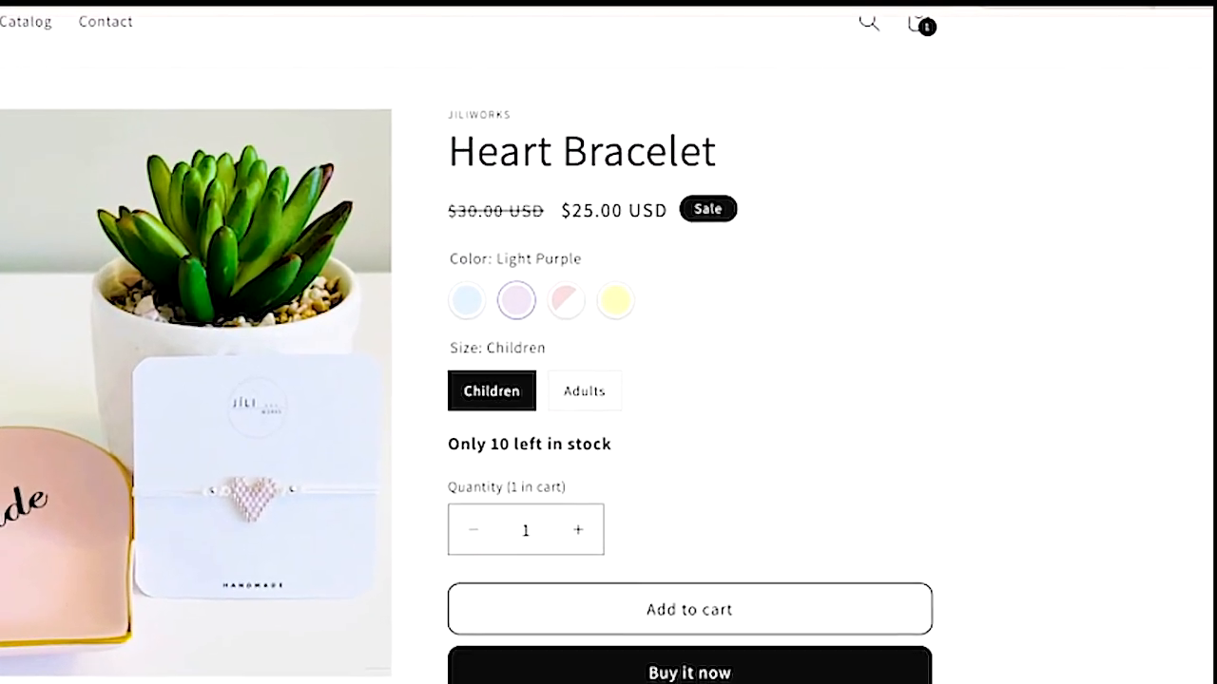
- Sample the light purple bead colour from the product photo with the browser colour picker extension
left_click(1152, 4)
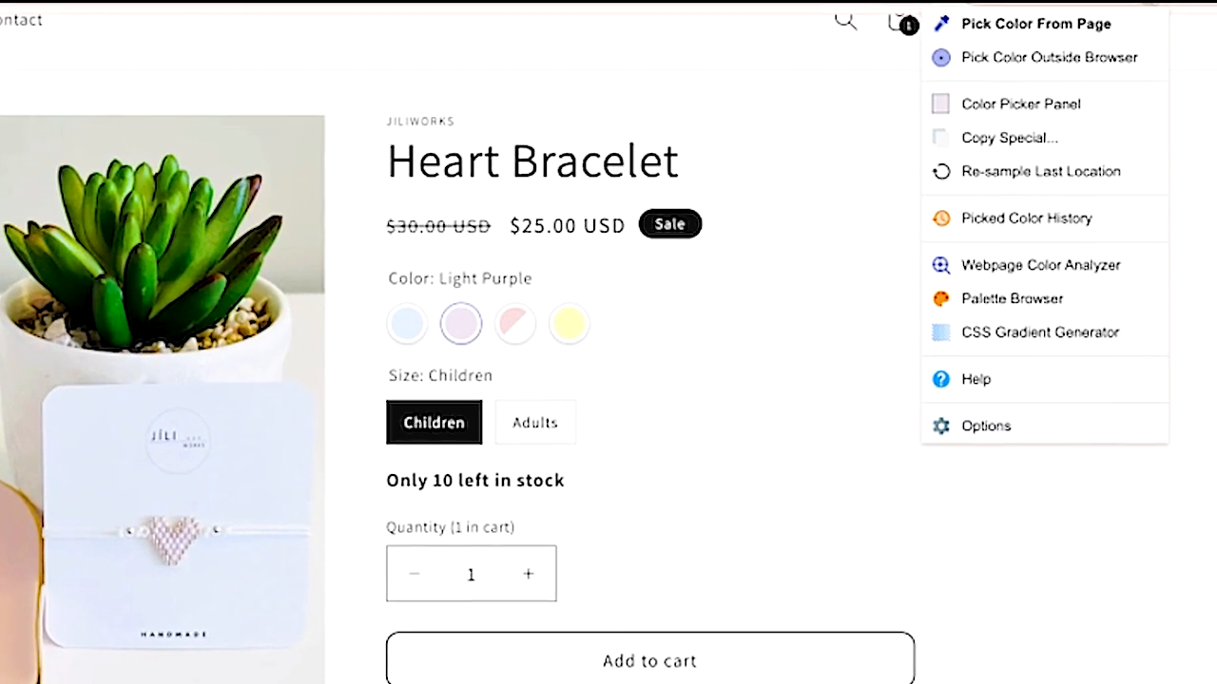
left_click(1040, 25)
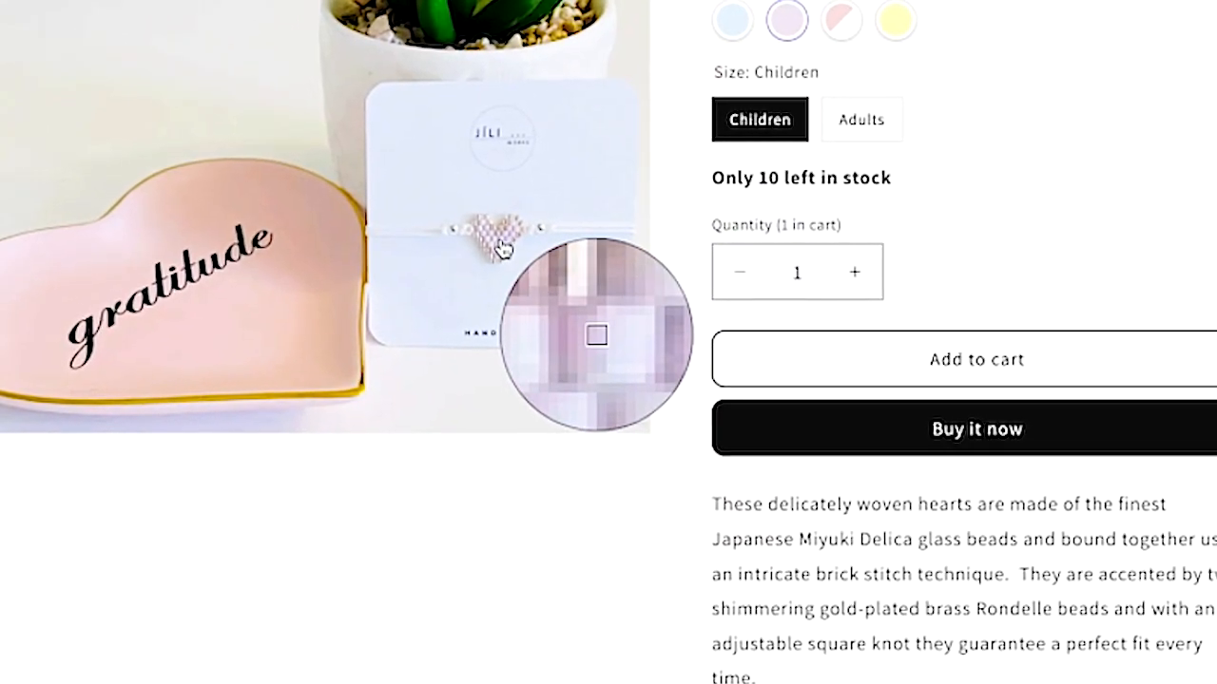
left_click(501, 249)
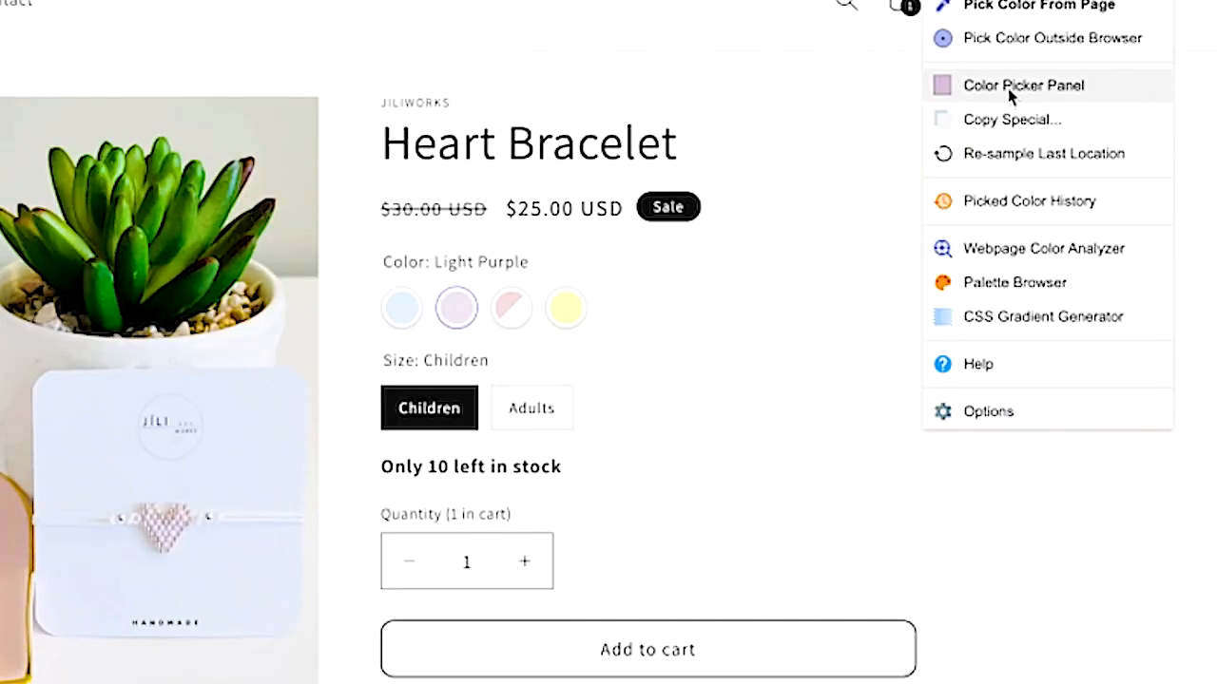
left_click(1010, 87)
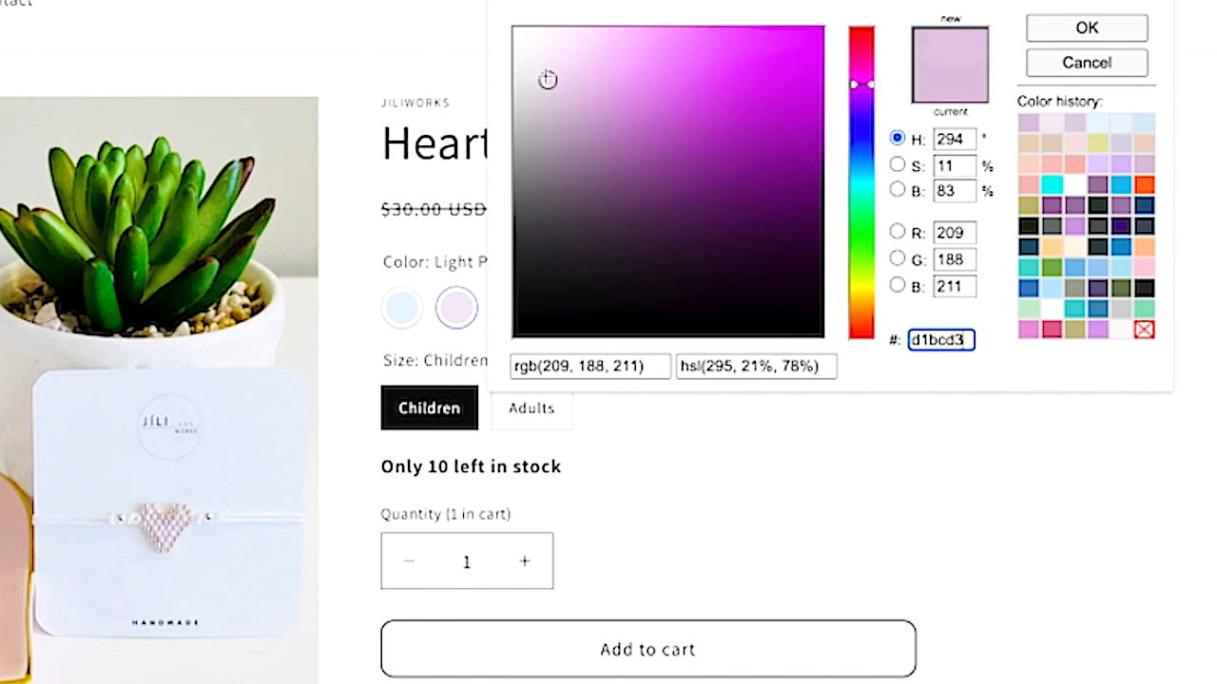
left_click_drag(550, 83, 539, 56)
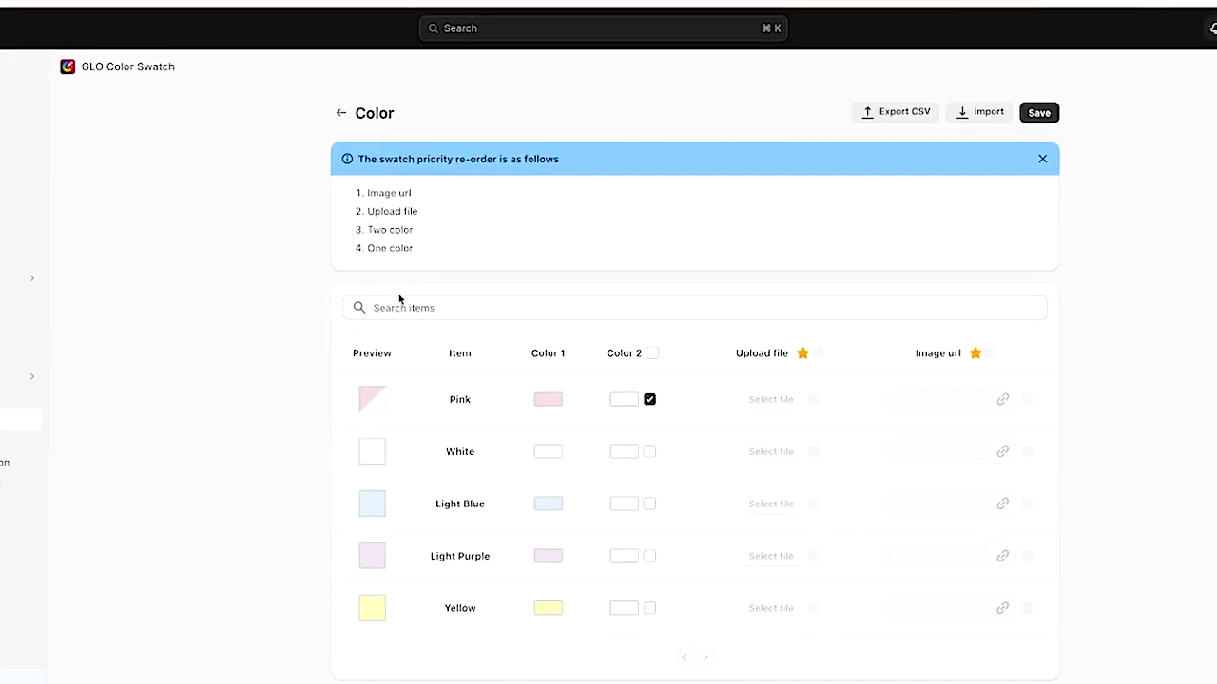
- Set the Light Purple swatch's Color 1 to hex eee6ef and save the swatch settings
left_click(553, 553)
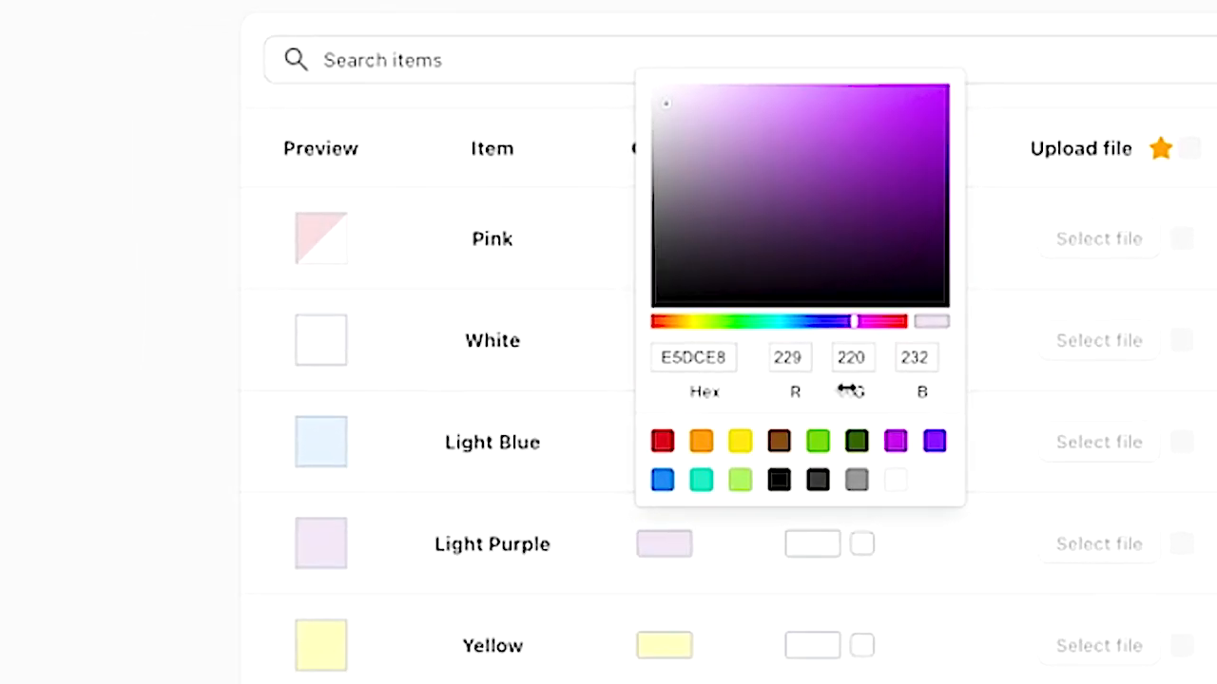
double_click(715, 353)
type("eee6ef")
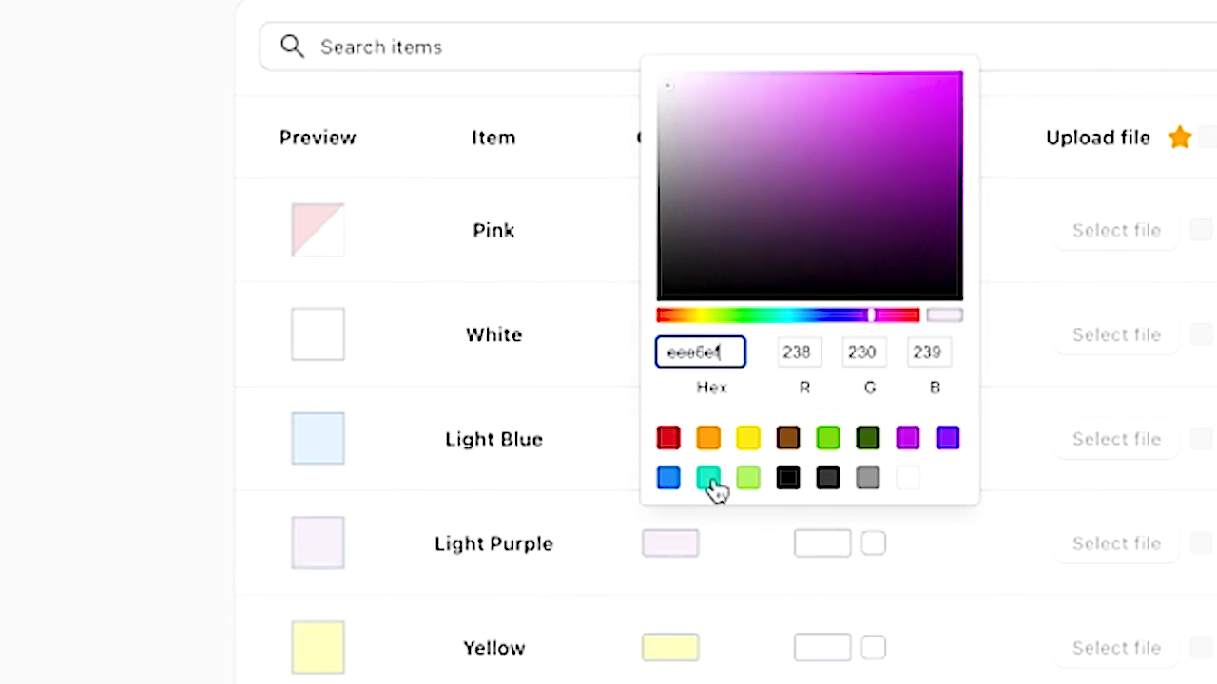
left_click(653, 383)
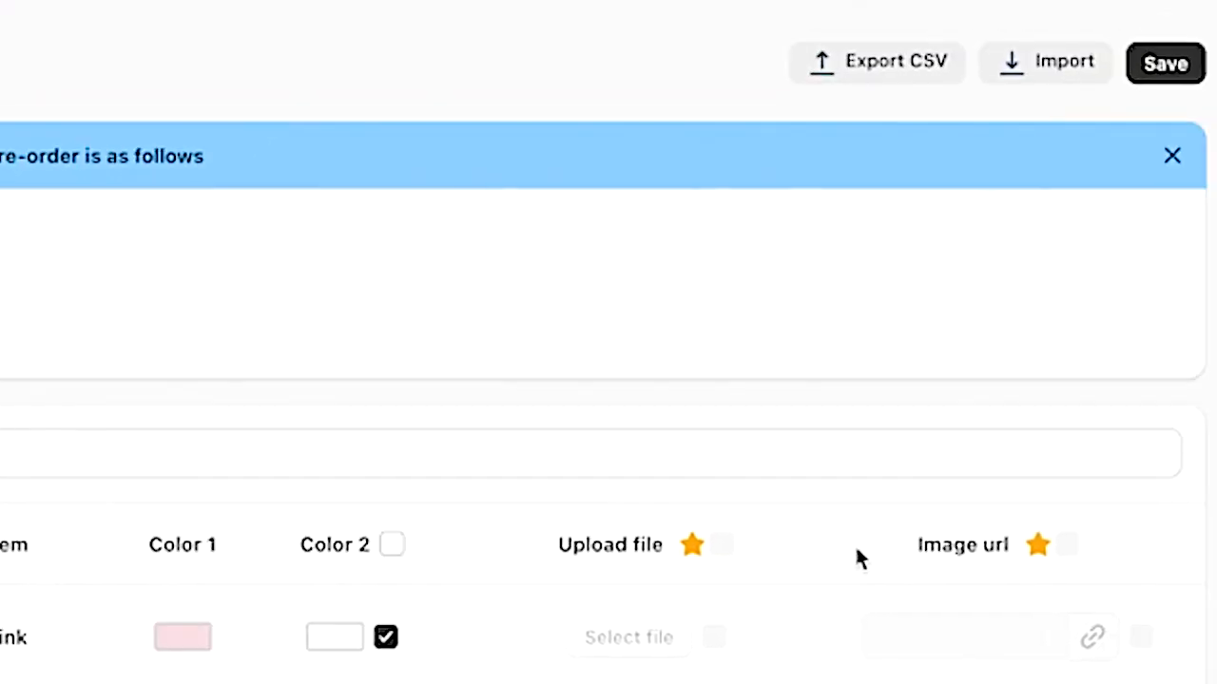
left_click(1058, 163)
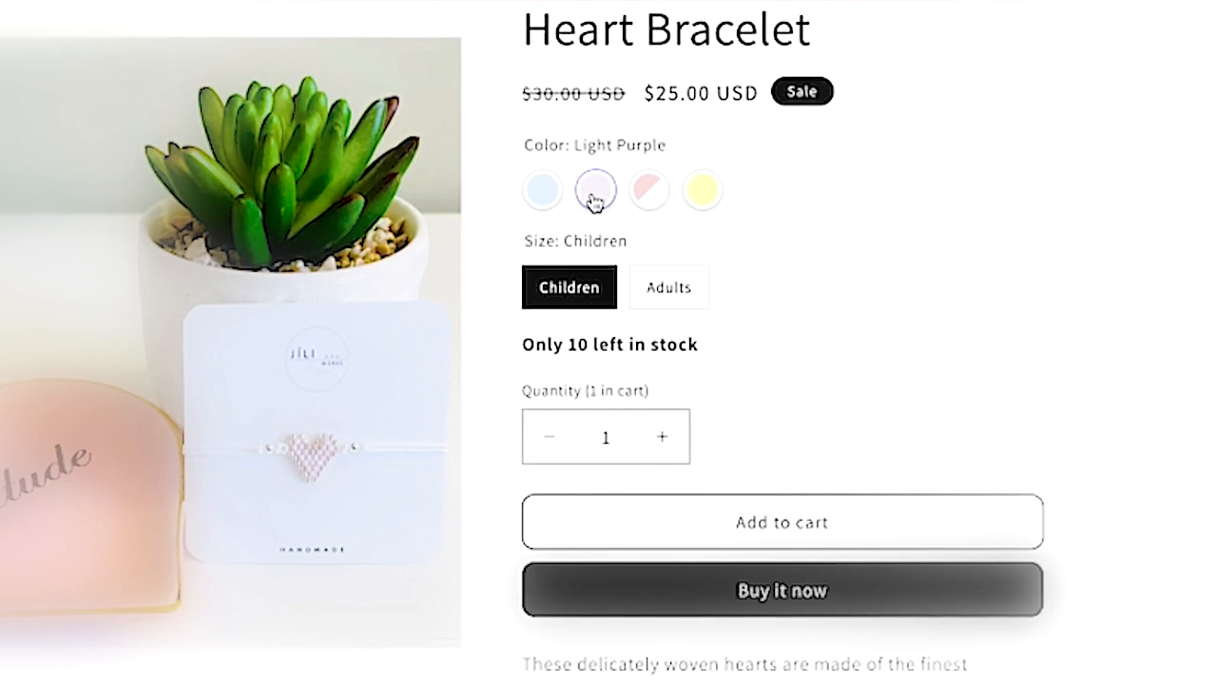
- Preview the Yellow colour and Children size variant on the storefront
left_click(692, 202)
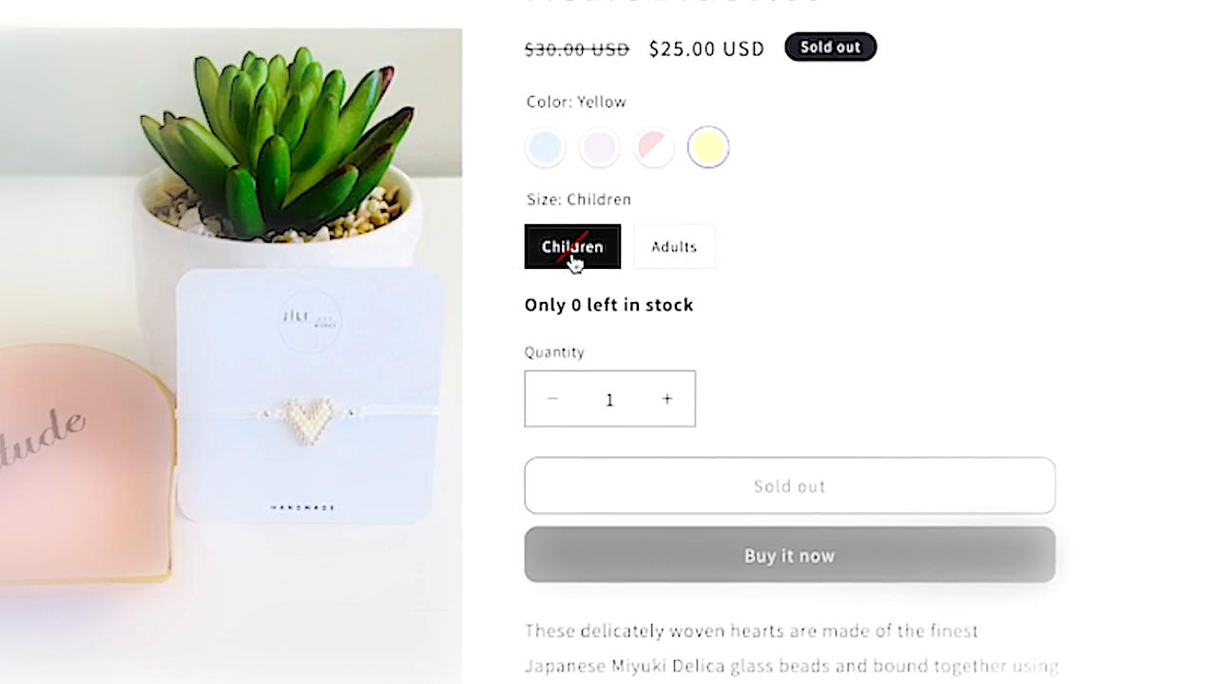
left_click(690, 257)
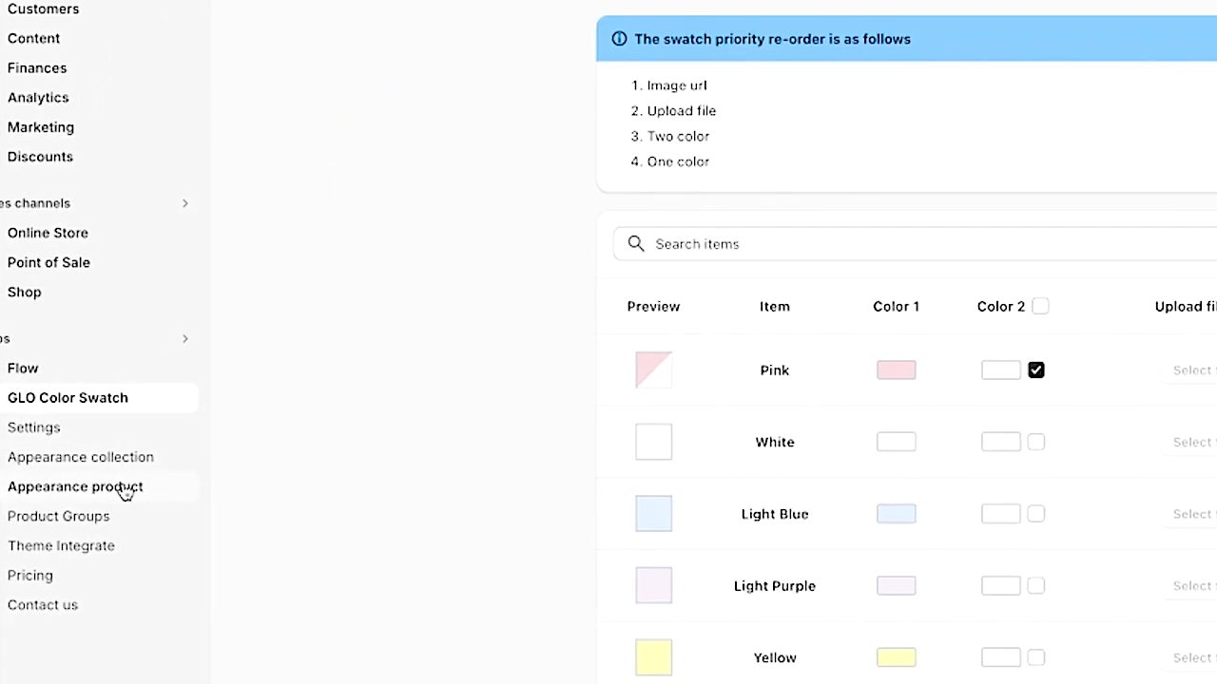
- Open the product appearance settings and preview the Square and Fit Text swatch types before reselecting Circle
left_click(119, 490)
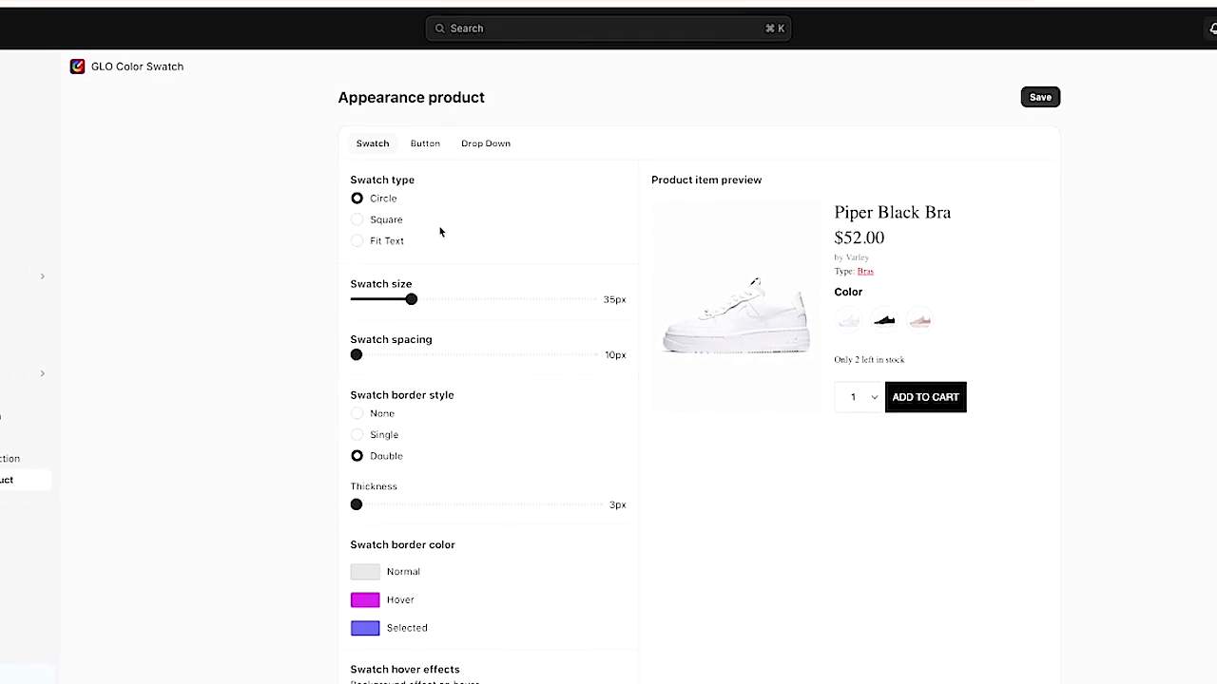
left_click(361, 219)
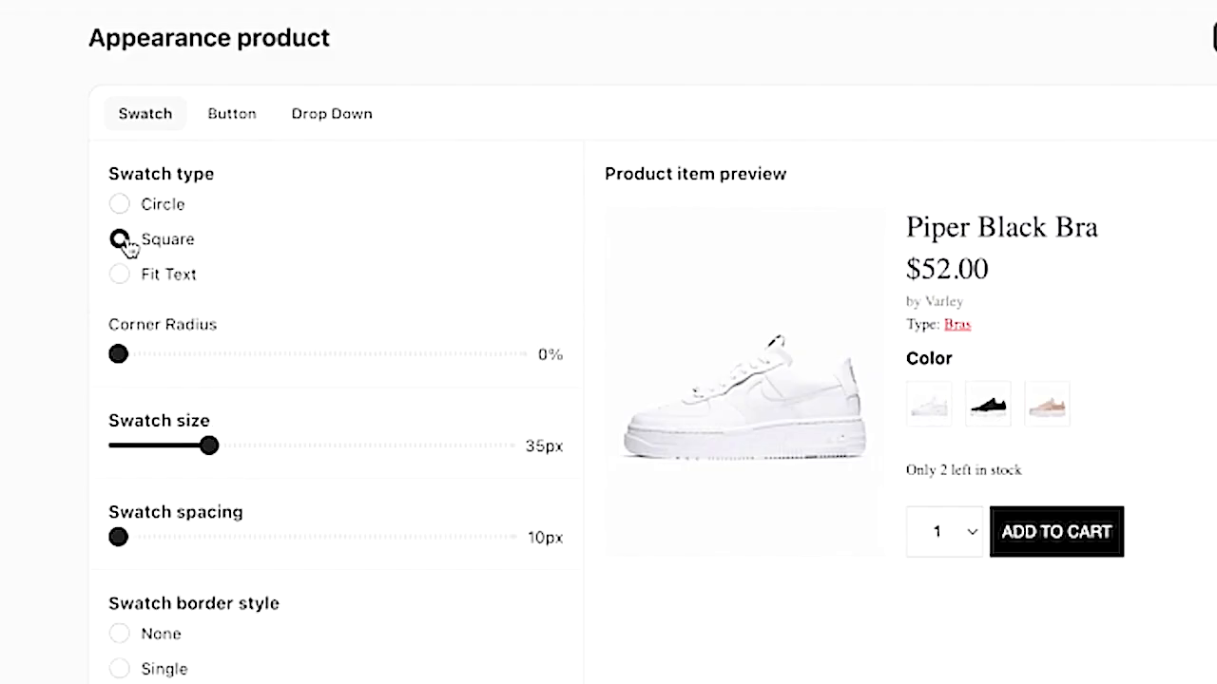
left_click(119, 275)
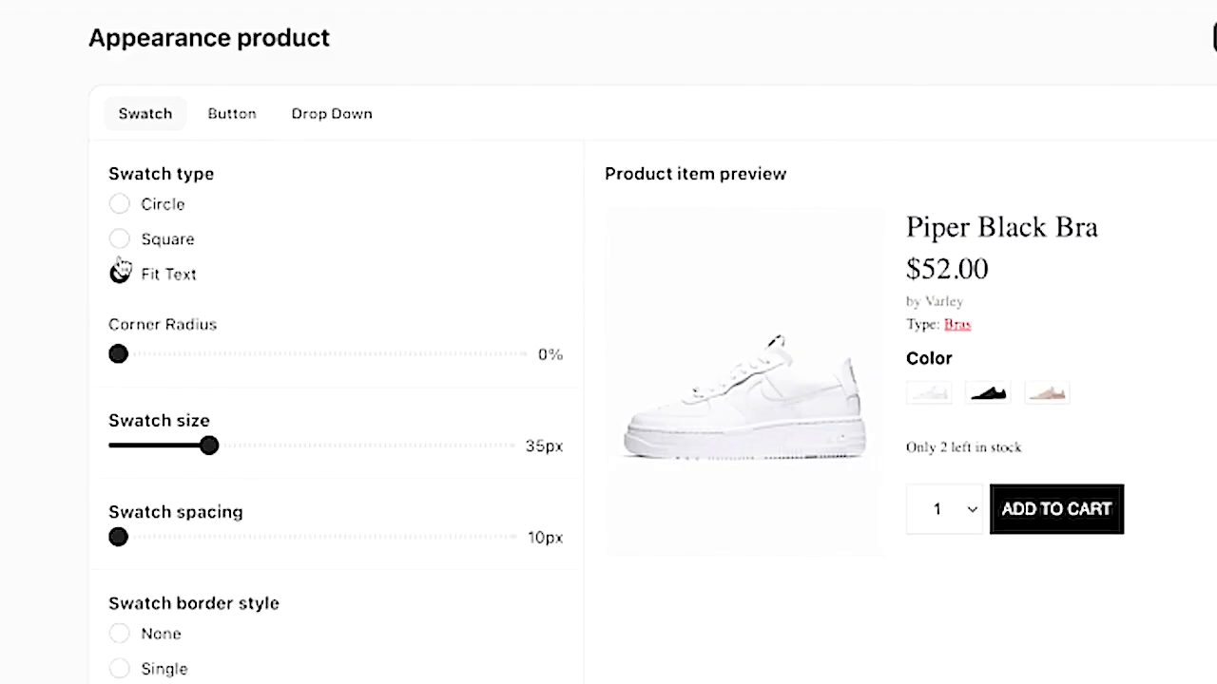
left_click(120, 205)
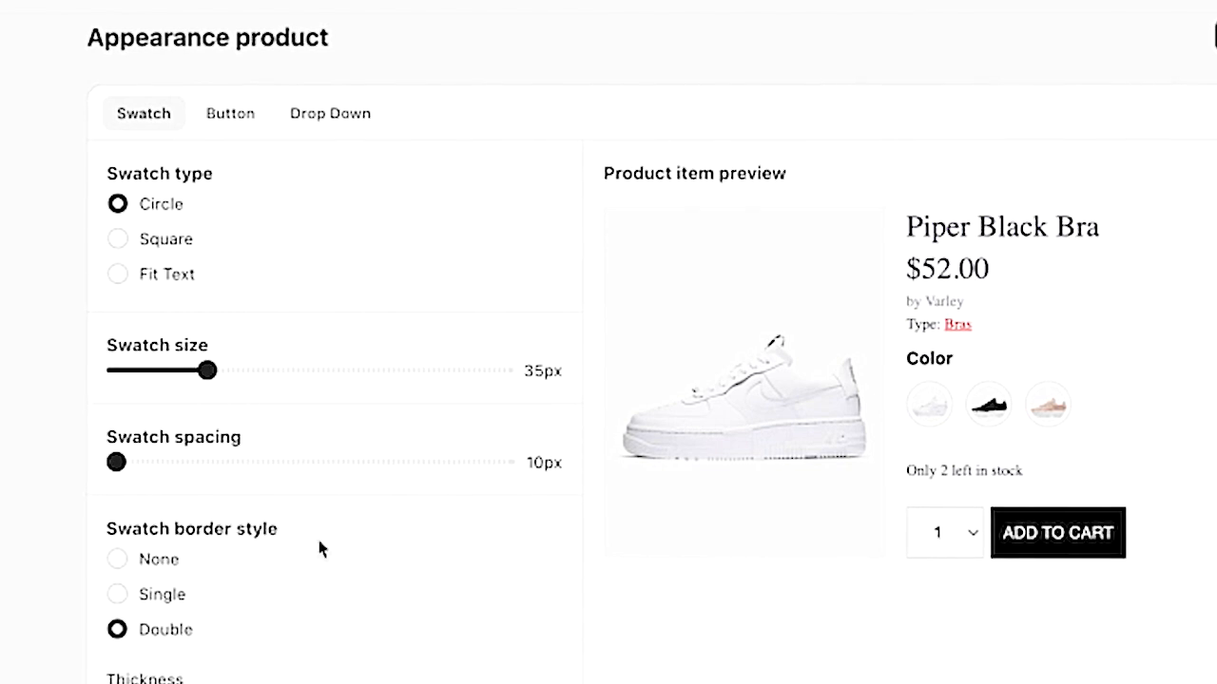
- Set the swatch border style to Single
scroll(345, 668, "down", 1)
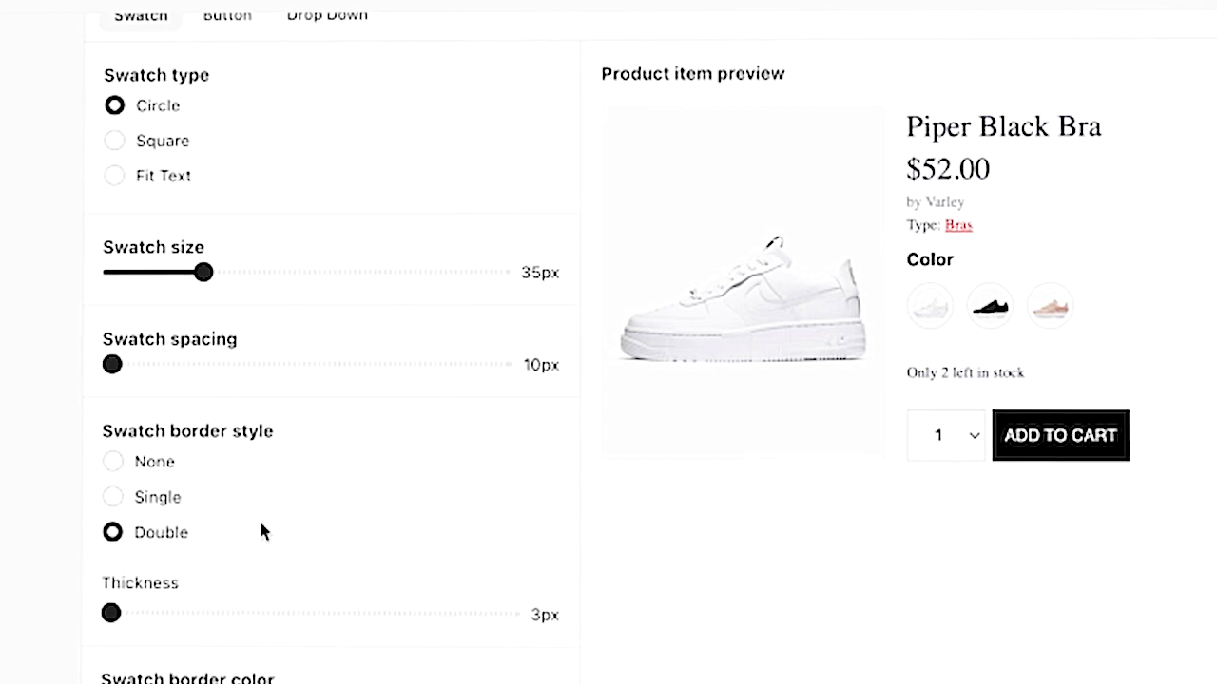
left_click(109, 497)
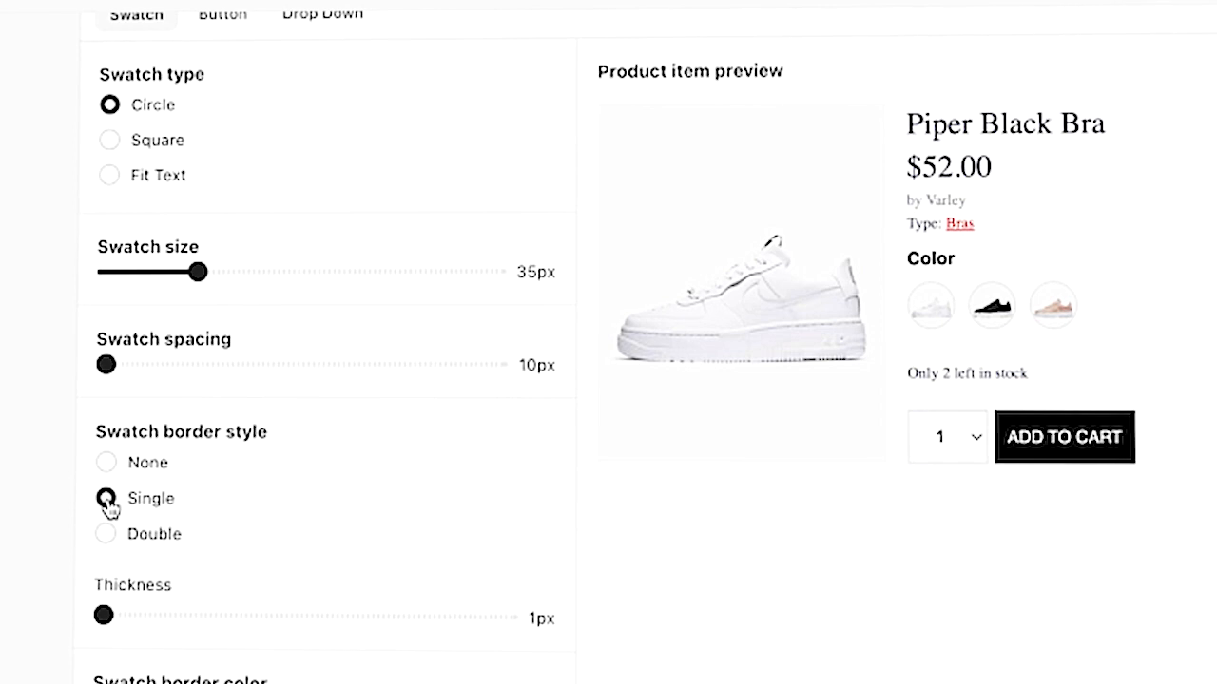
- Try the None border style, then set the swatch border style to Double
left_click(109, 464)
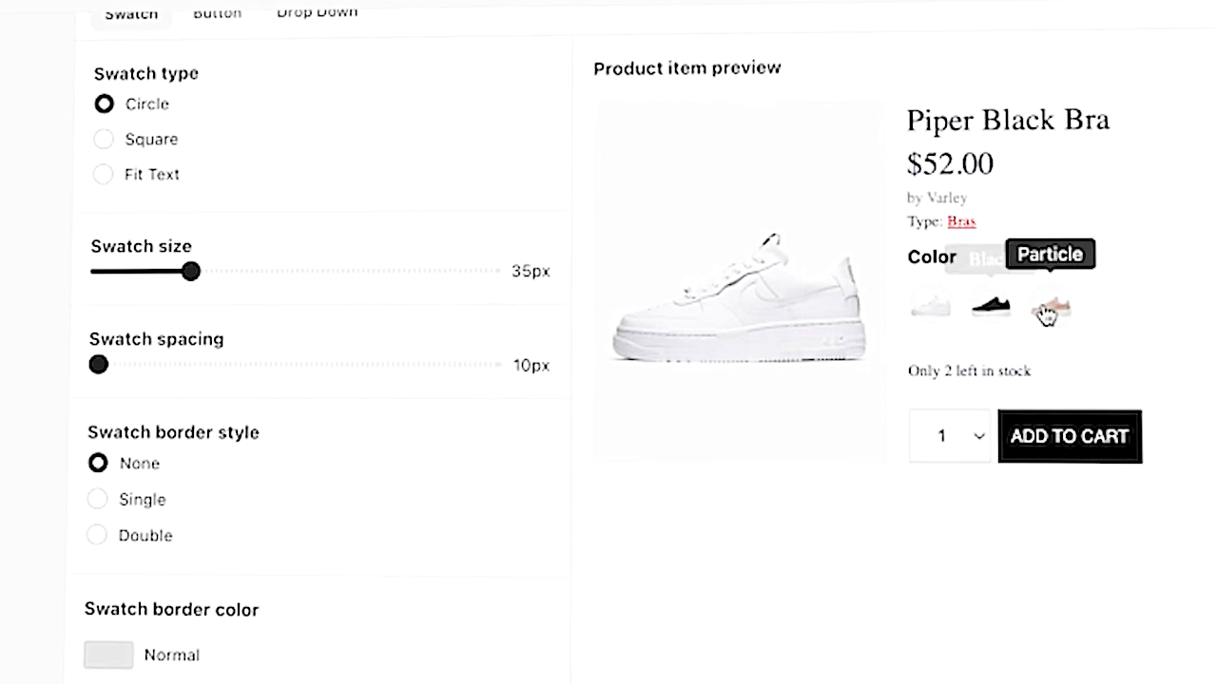
left_click(92, 536)
scroll(165, 643, "down", 1)
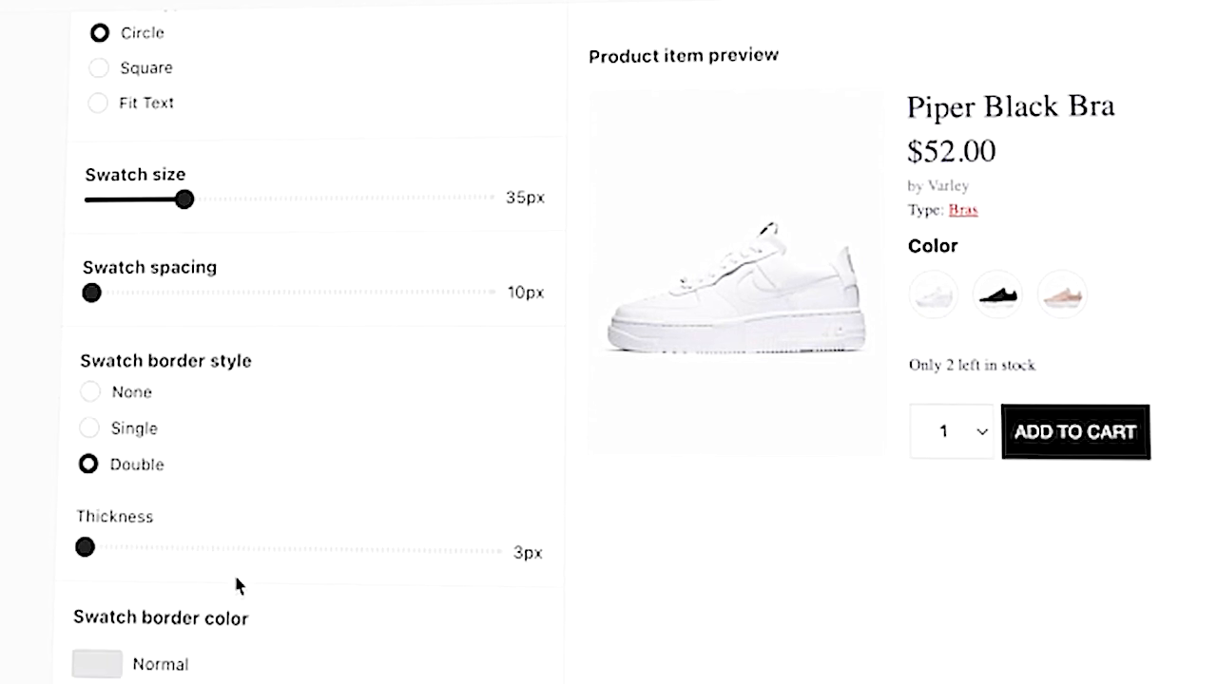
scroll(233, 571, "down", 1)
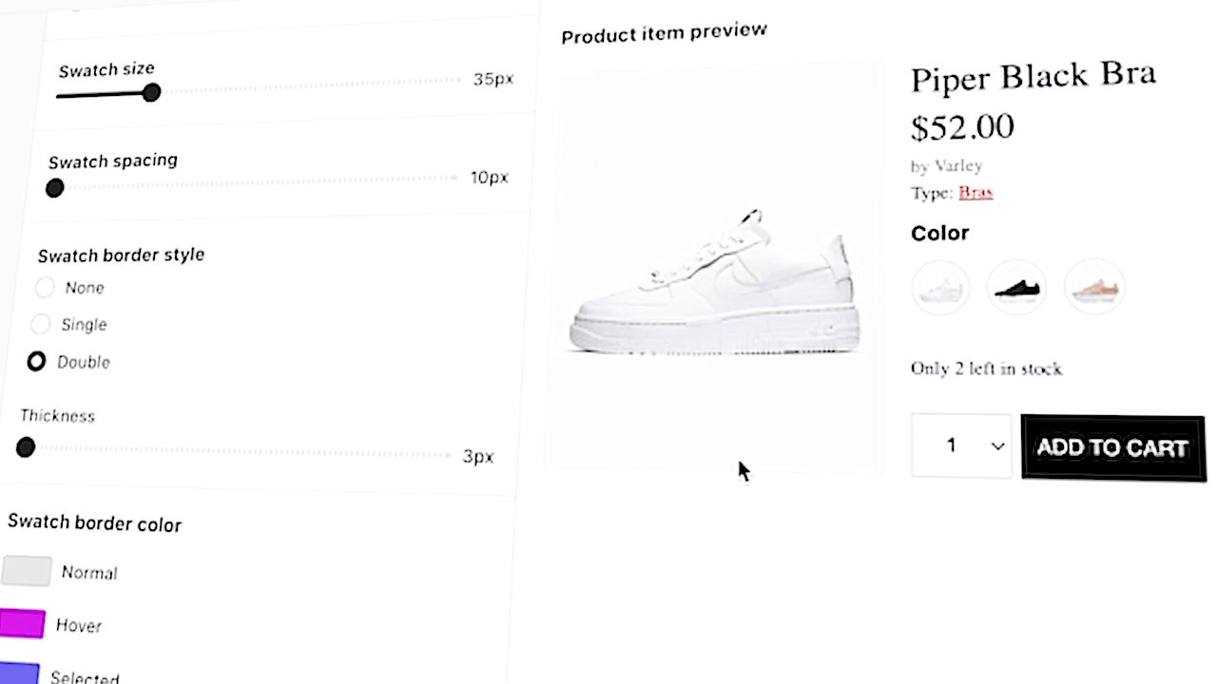
- Select the white swatch in the product item preview to view its selected border
left_click(952, 292)
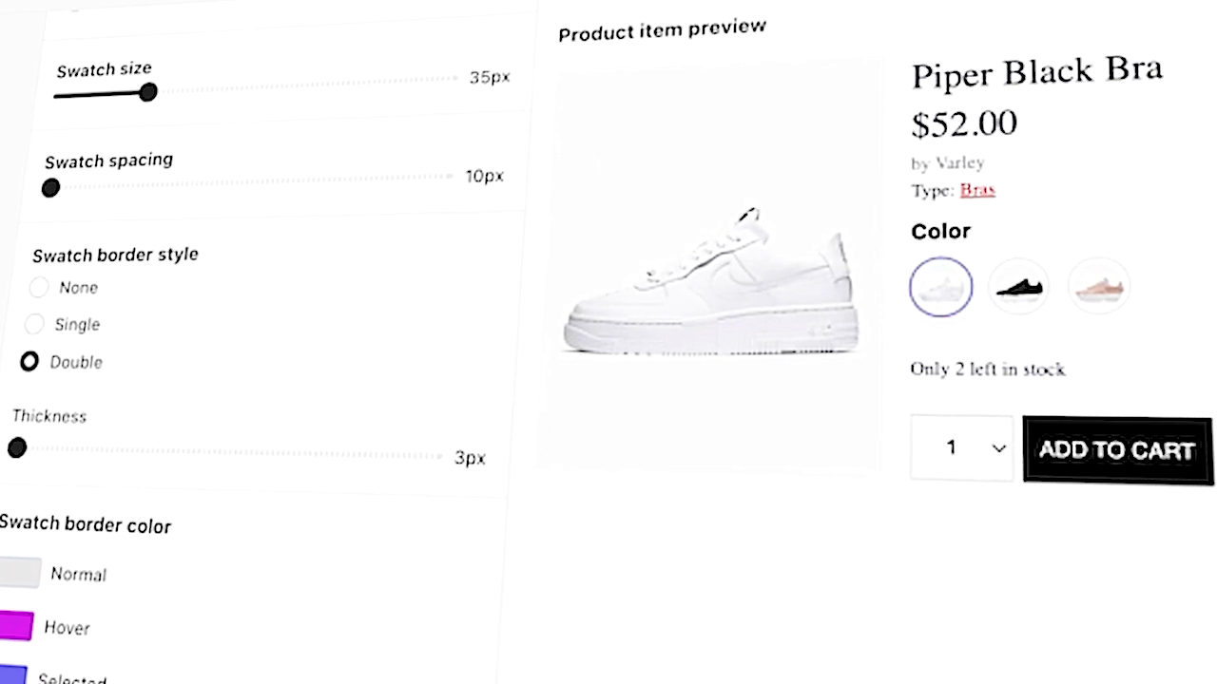
scroll(247, 380, "down", 2)
scroll(247, 380, "down", 4)
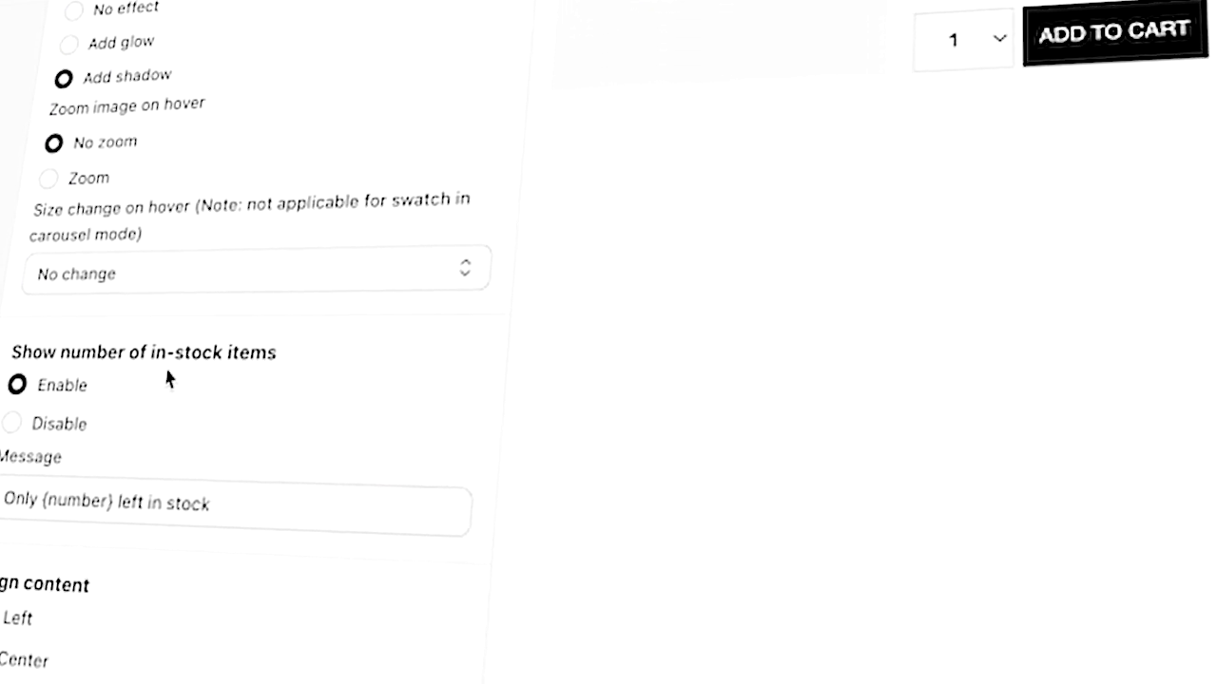
- Toggle the in-stock item count display off and back on
left_click_drag(1065, 335, 918, 352)
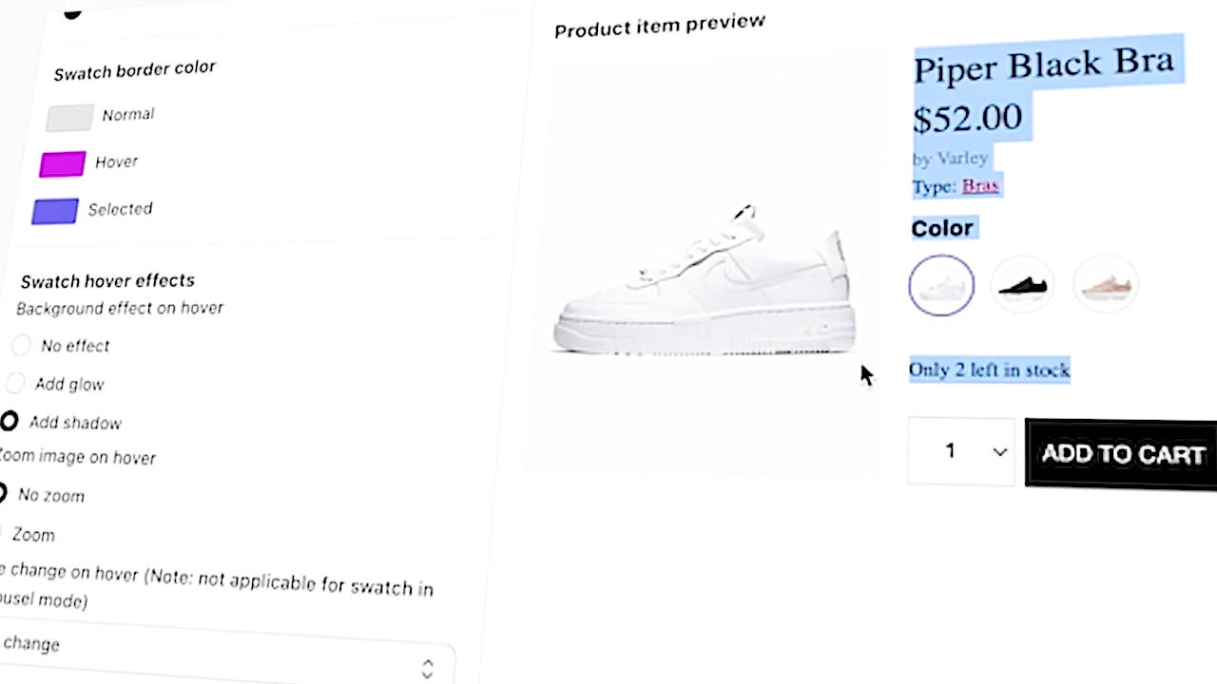
left_click(72, 652)
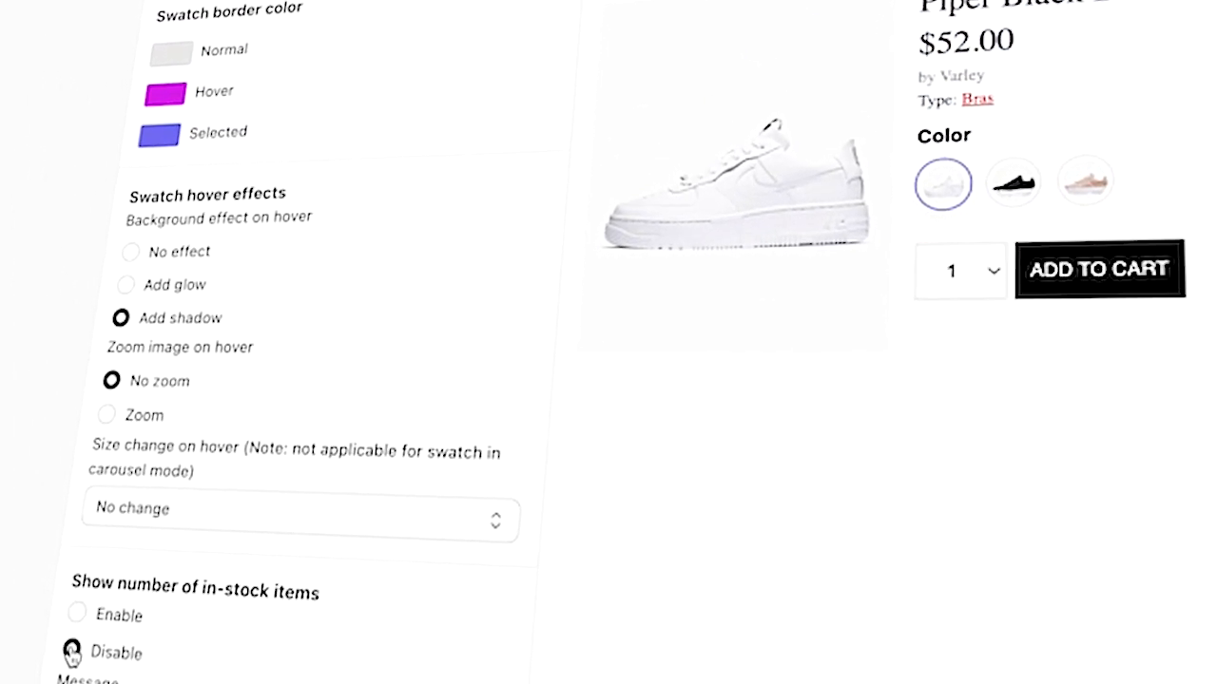
left_click(79, 614)
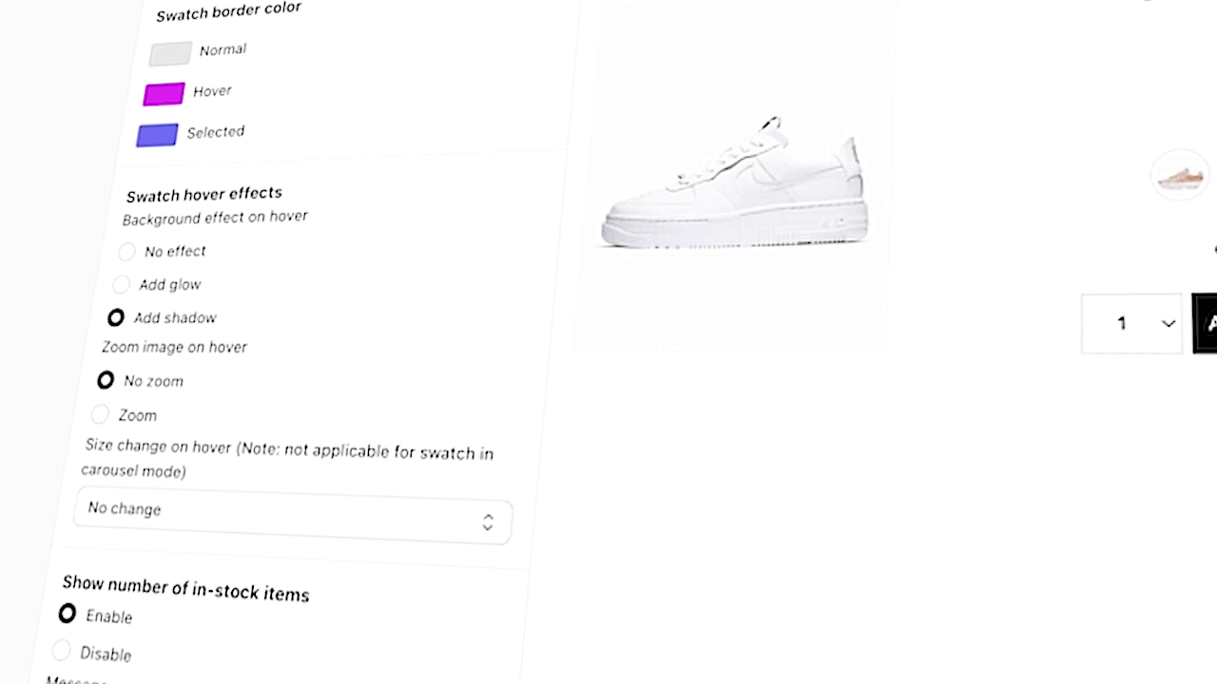
scroll(226, 430, "up", 8)
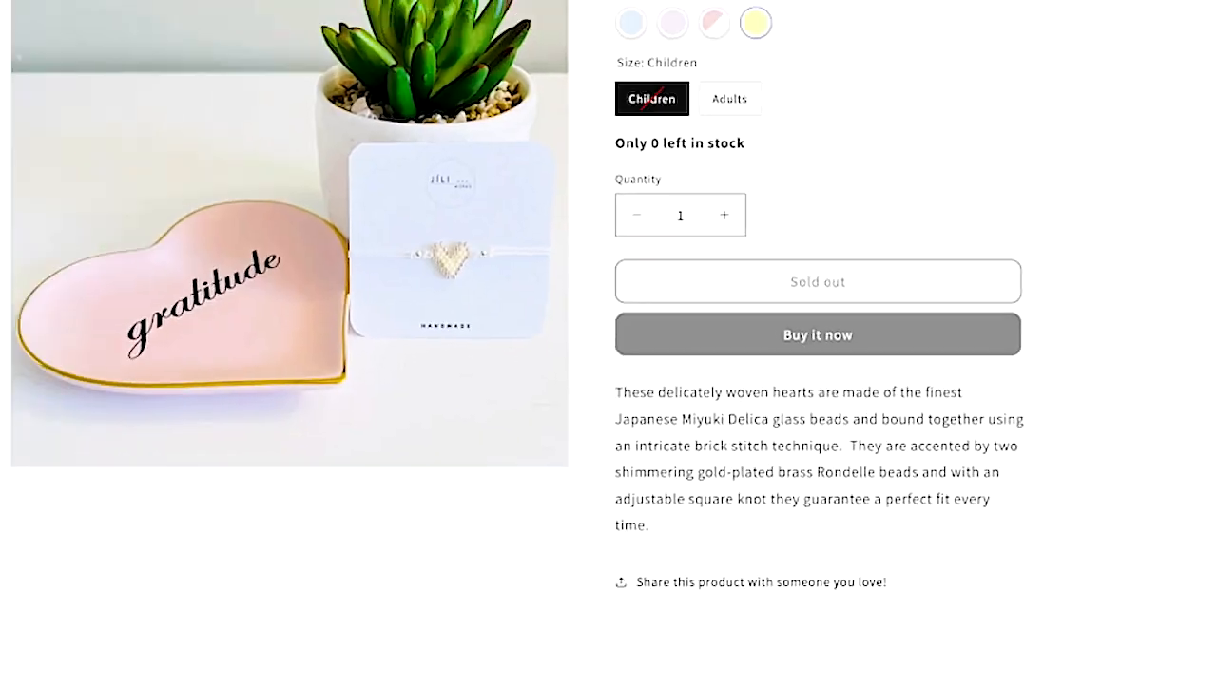
- Preview the Heart Bracelet's Adults size and Pink and Yellow swatches on the storefront
scroll(701, 93, "up", 1)
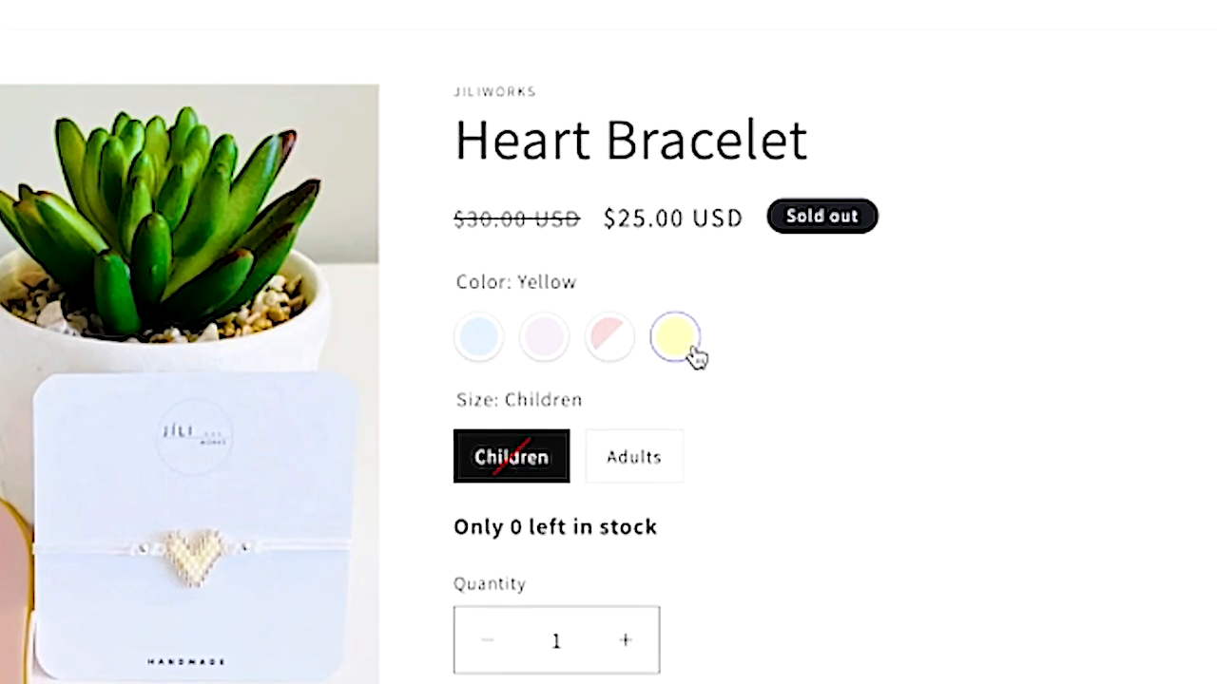
left_click(653, 464)
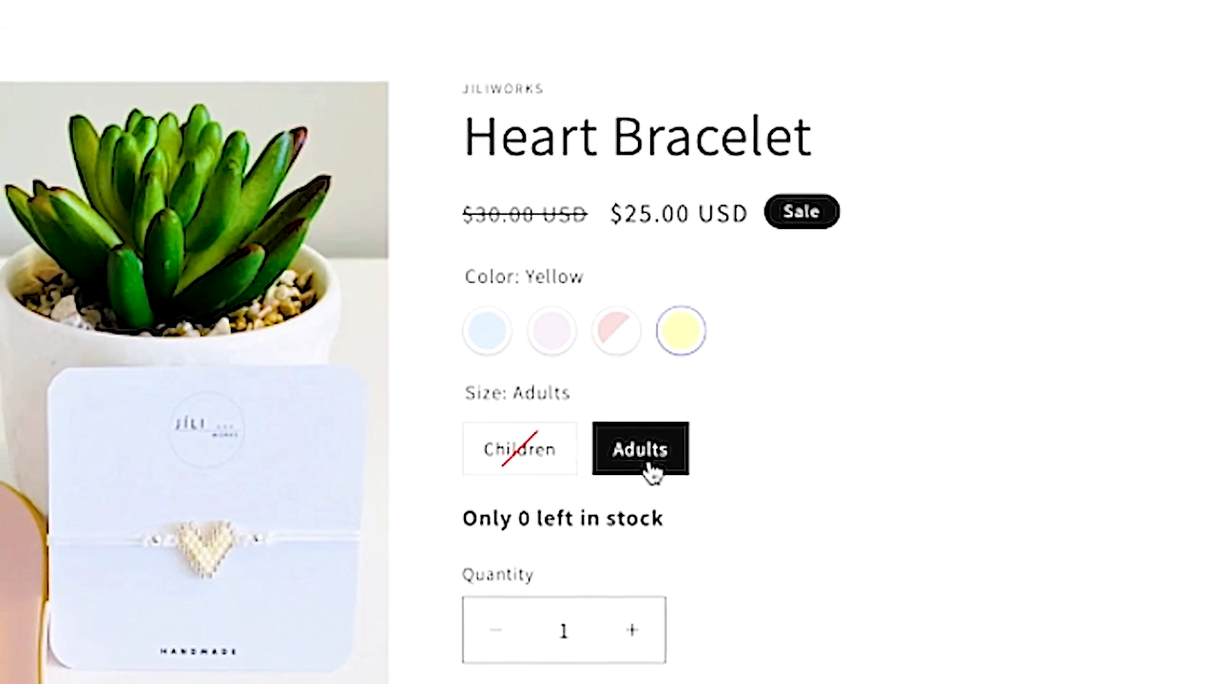
left_click(618, 332)
left_click(681, 334)
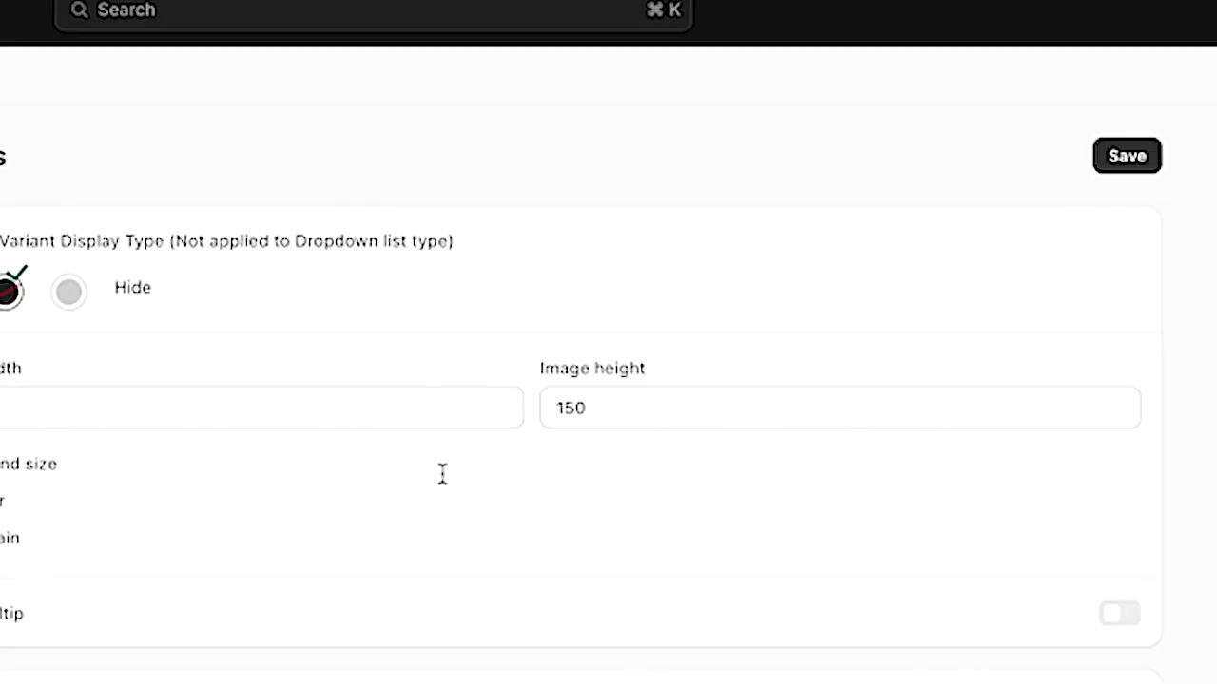
- Save the variant image display settings and return to the admin products list
left_click(1129, 149)
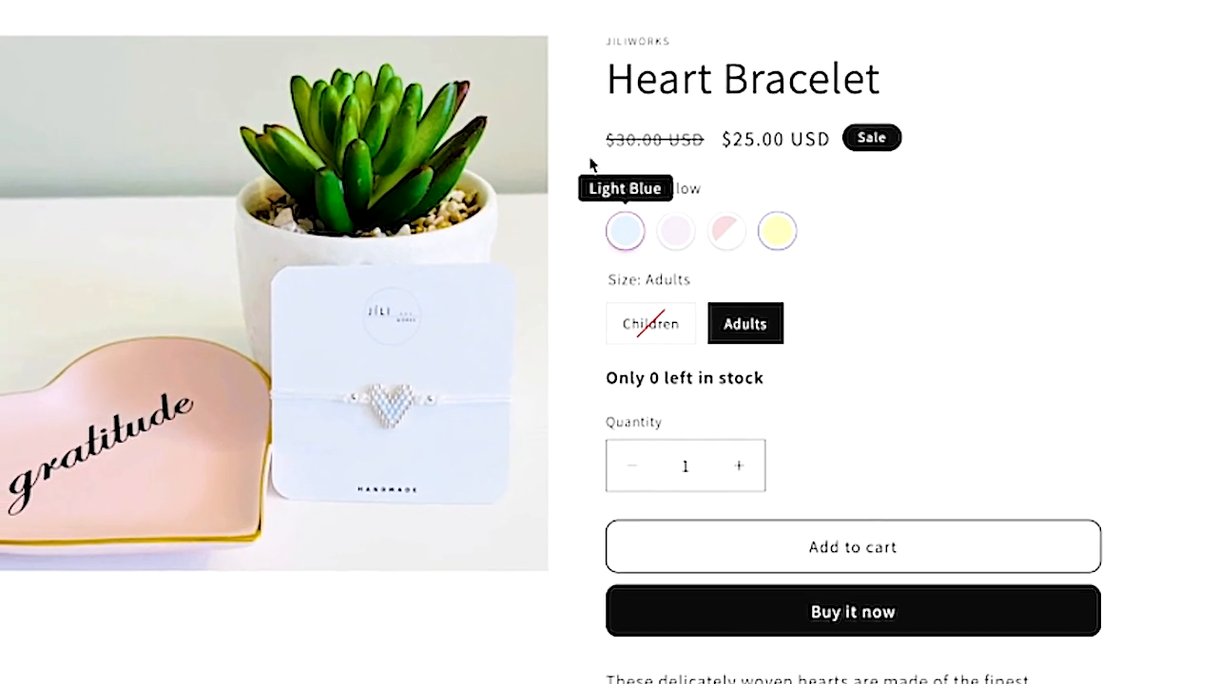
left_click(671, 235)
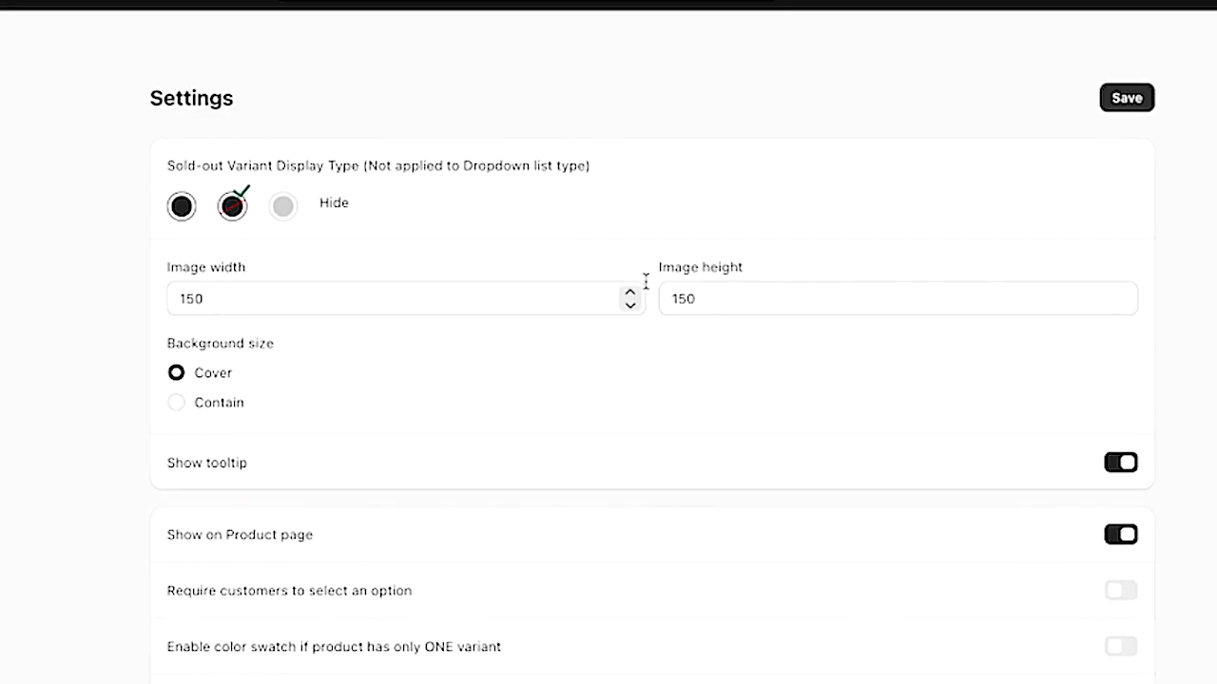
left_click(1121, 462)
left_click(1128, 90)
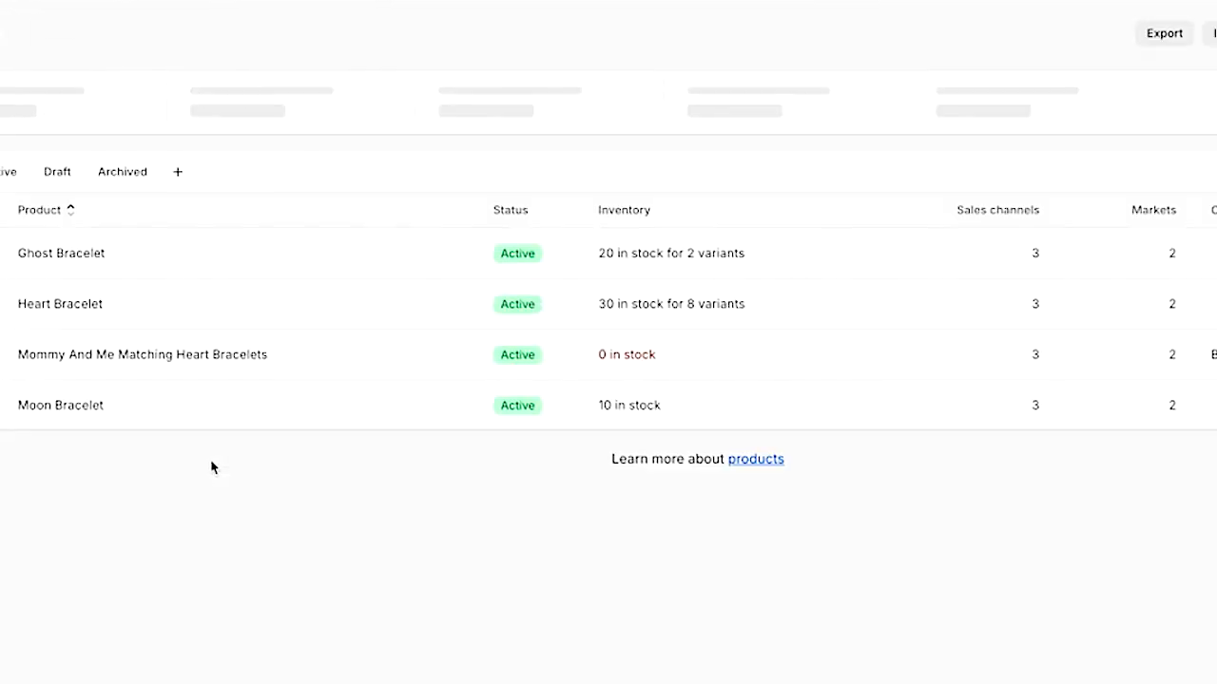
- Open the Heart Bracelet's Yellow / Adults variant from the expanded Yellow variants
left_click(83, 300)
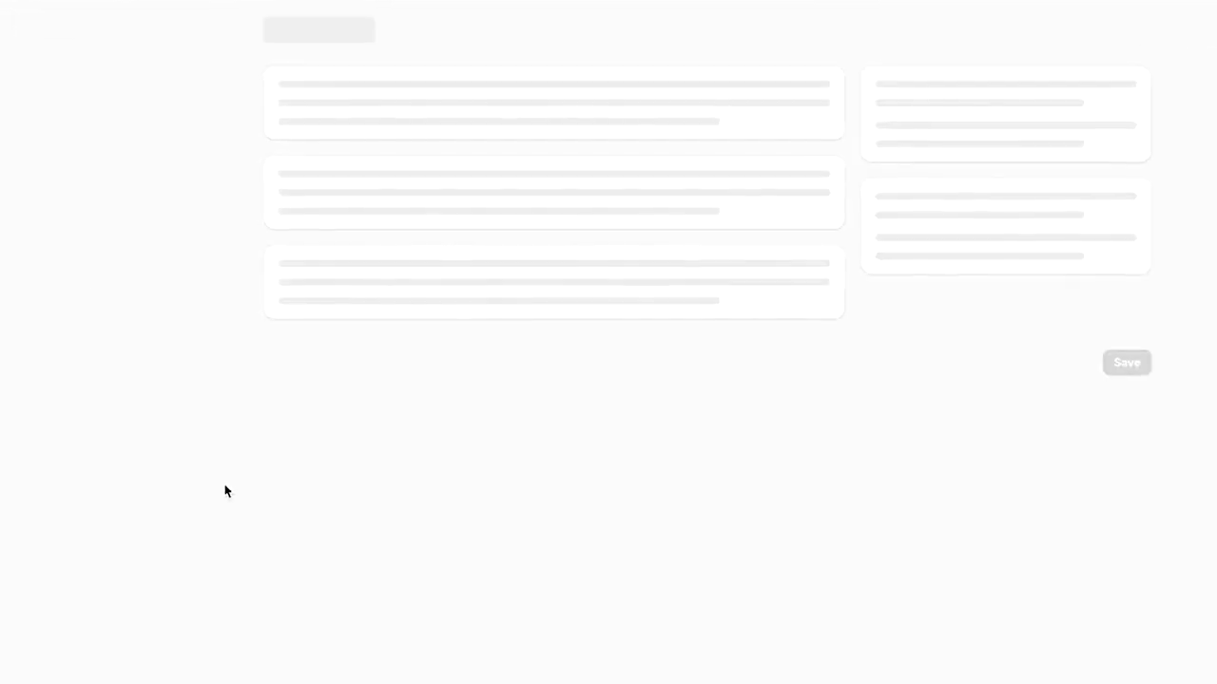
scroll(440, 608, "down", 9)
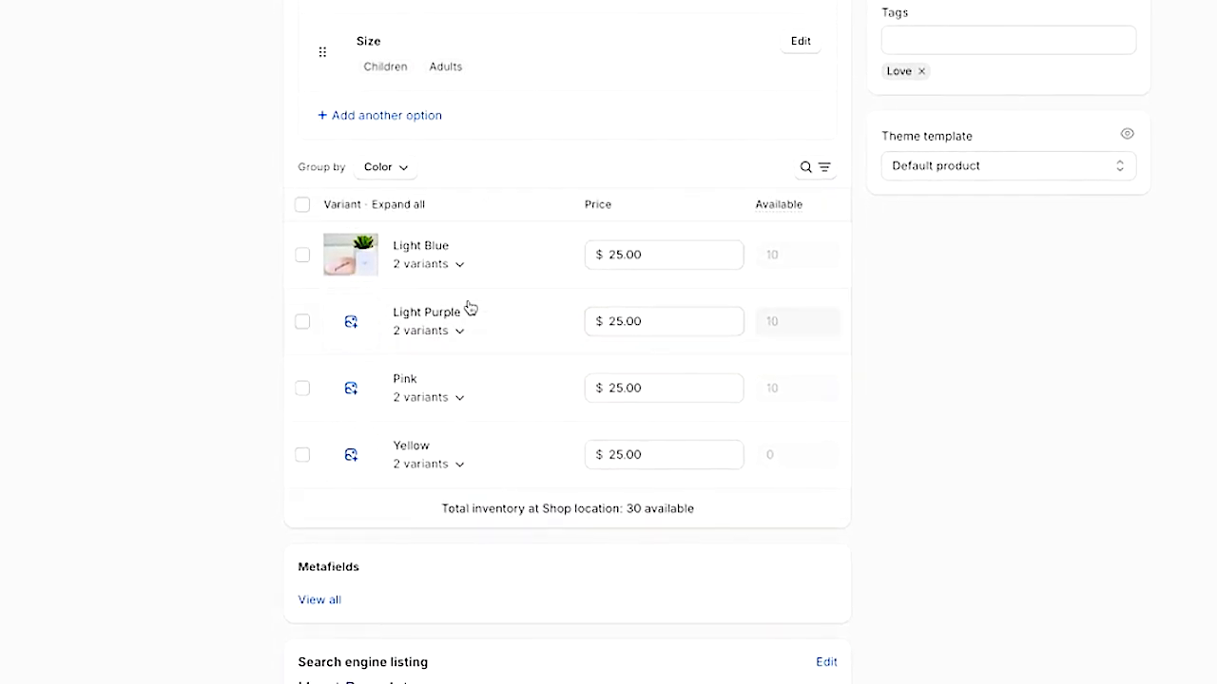
left_click(461, 467)
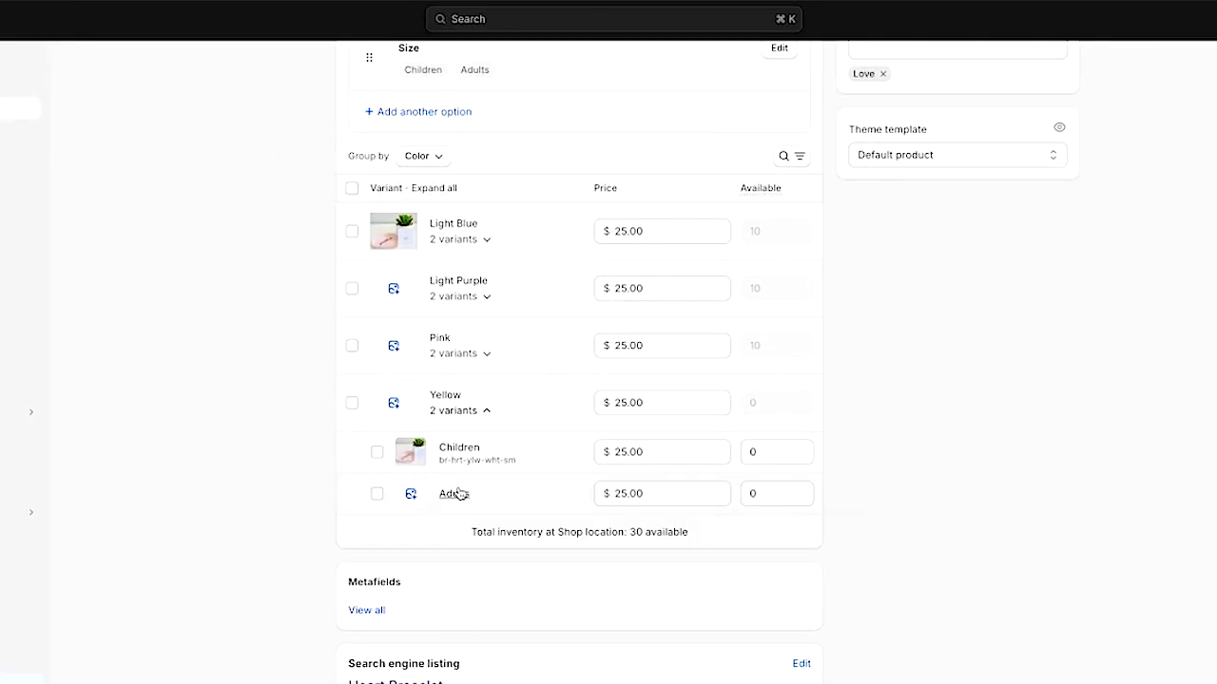
left_click(454, 494)
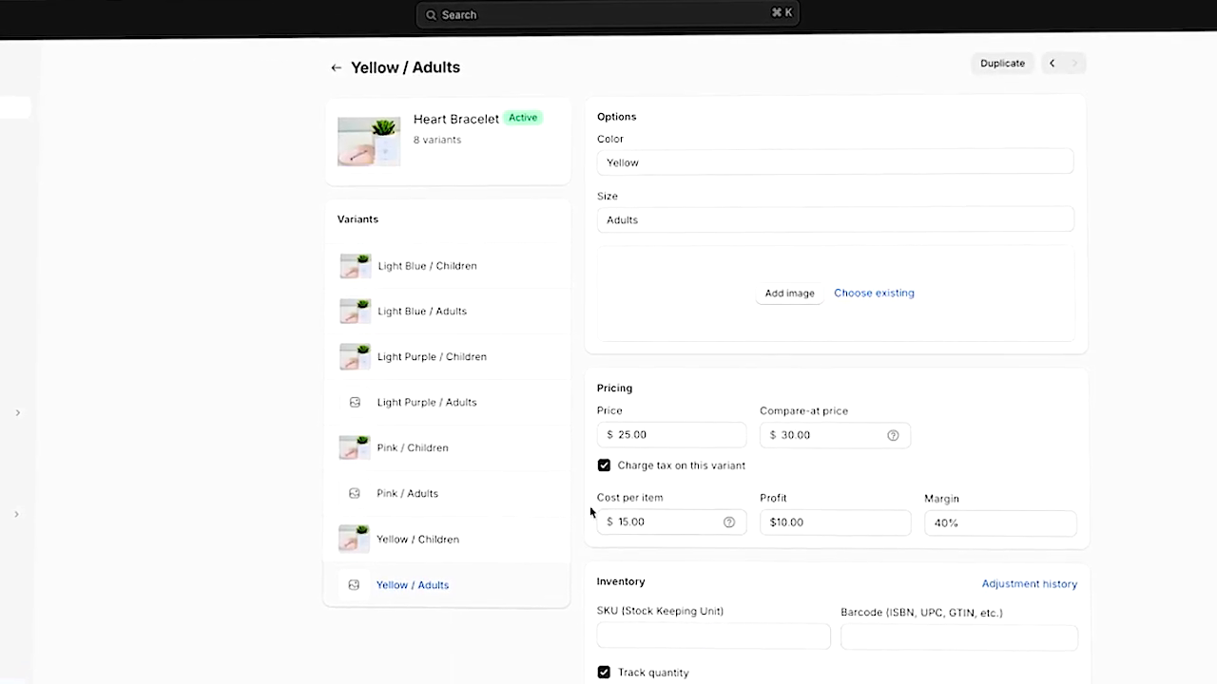
- Toggle Continue selling when out of stock for the Yellow / Adults variant
scroll(582, 511, "down", 3)
scroll(582, 515, "down", 2)
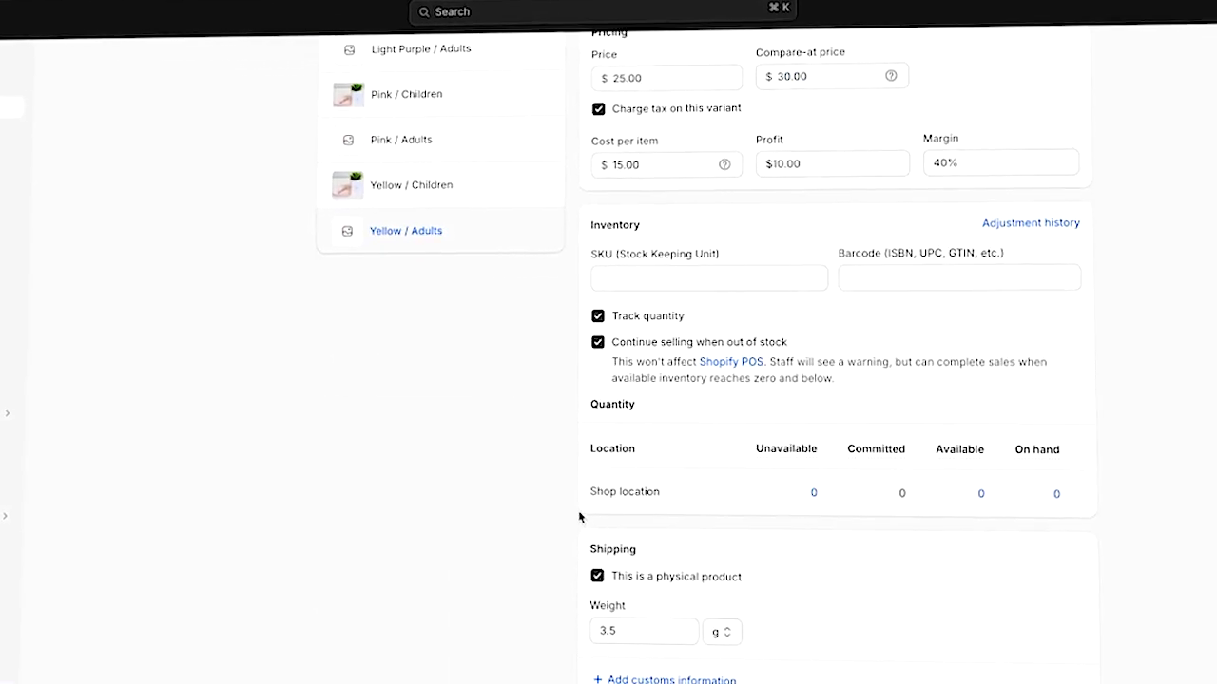
left_click(590, 345)
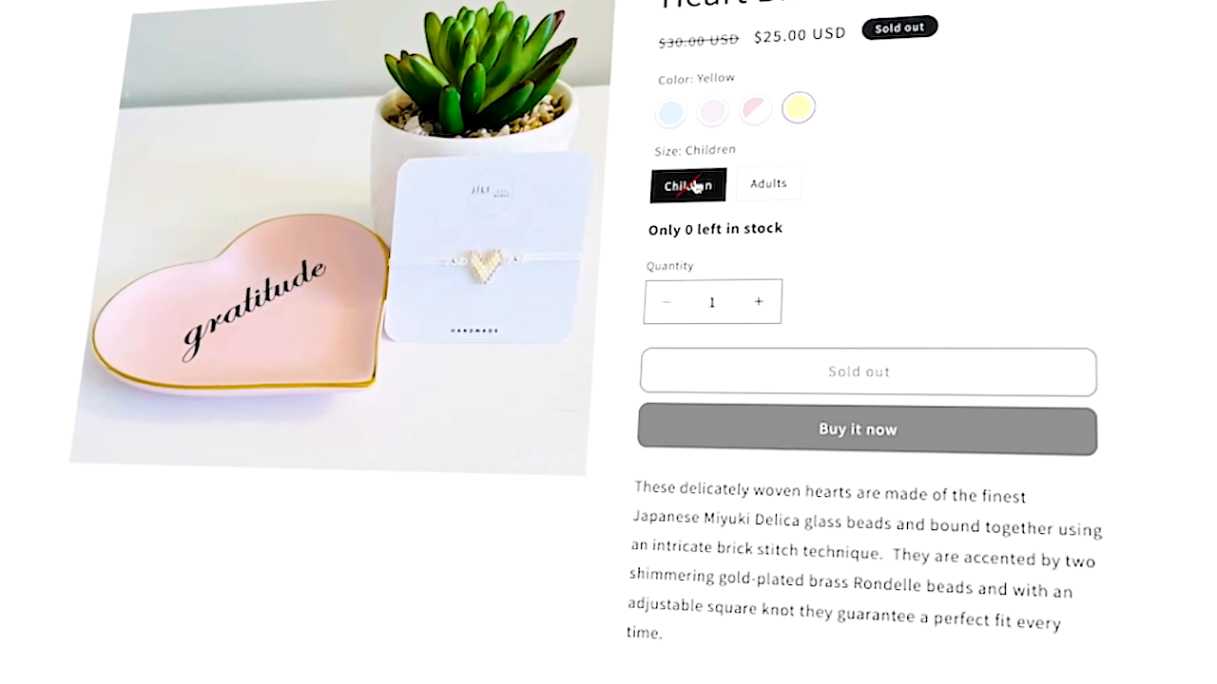
- Preview the Yellow colour with Children and Adults sizes on the storefront
left_click(788, 183)
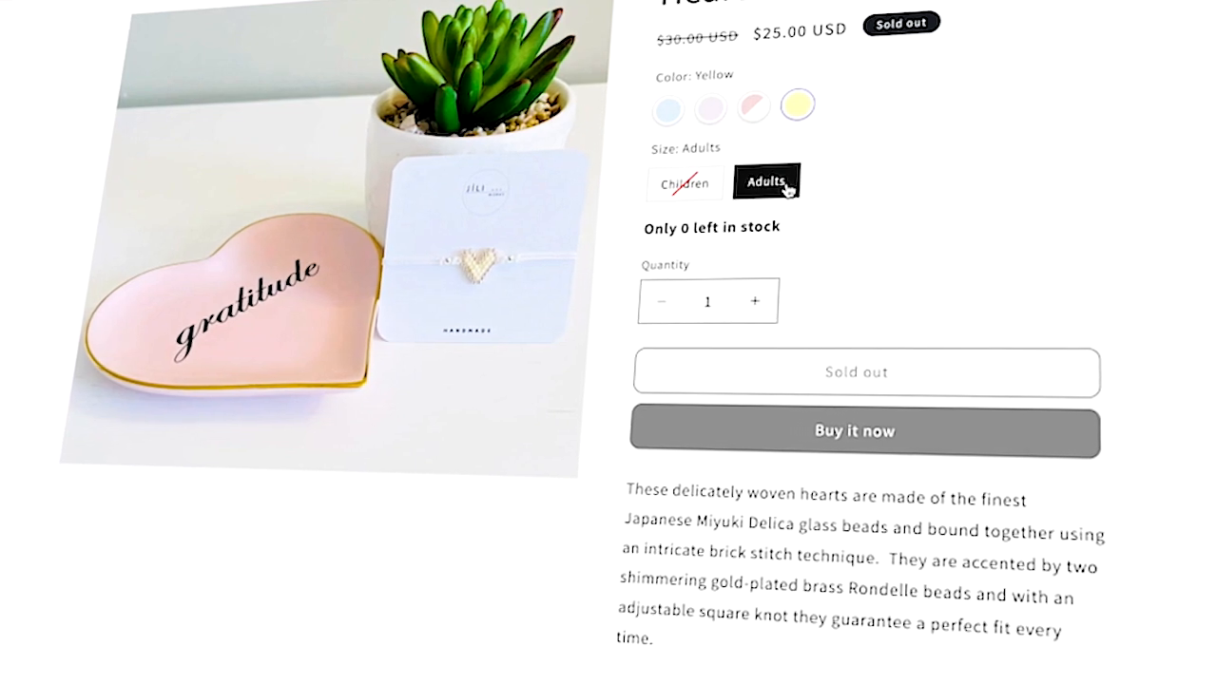
left_click(693, 185)
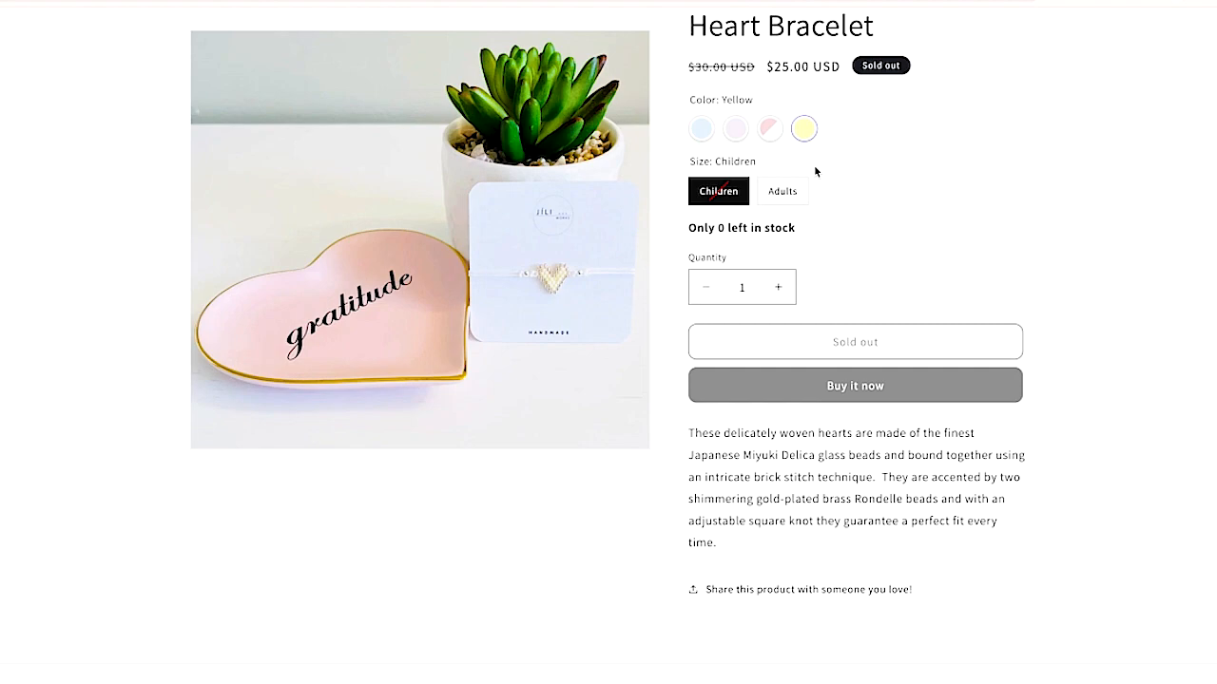
left_click(782, 191)
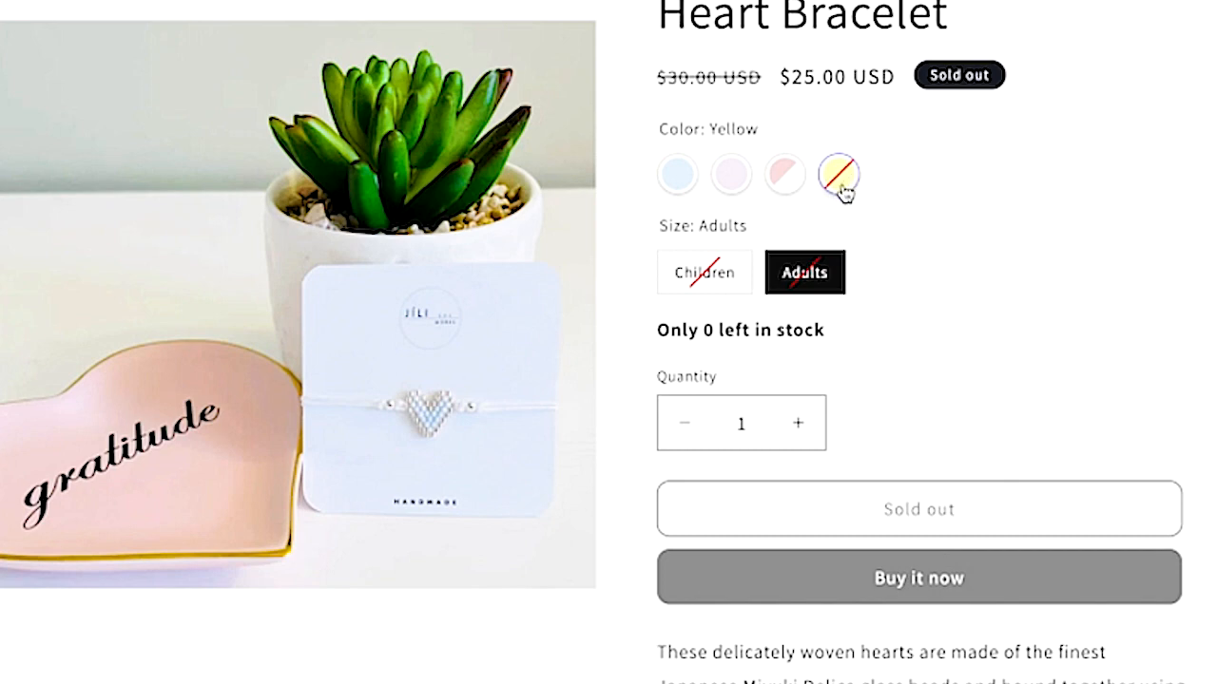
left_click(682, 291)
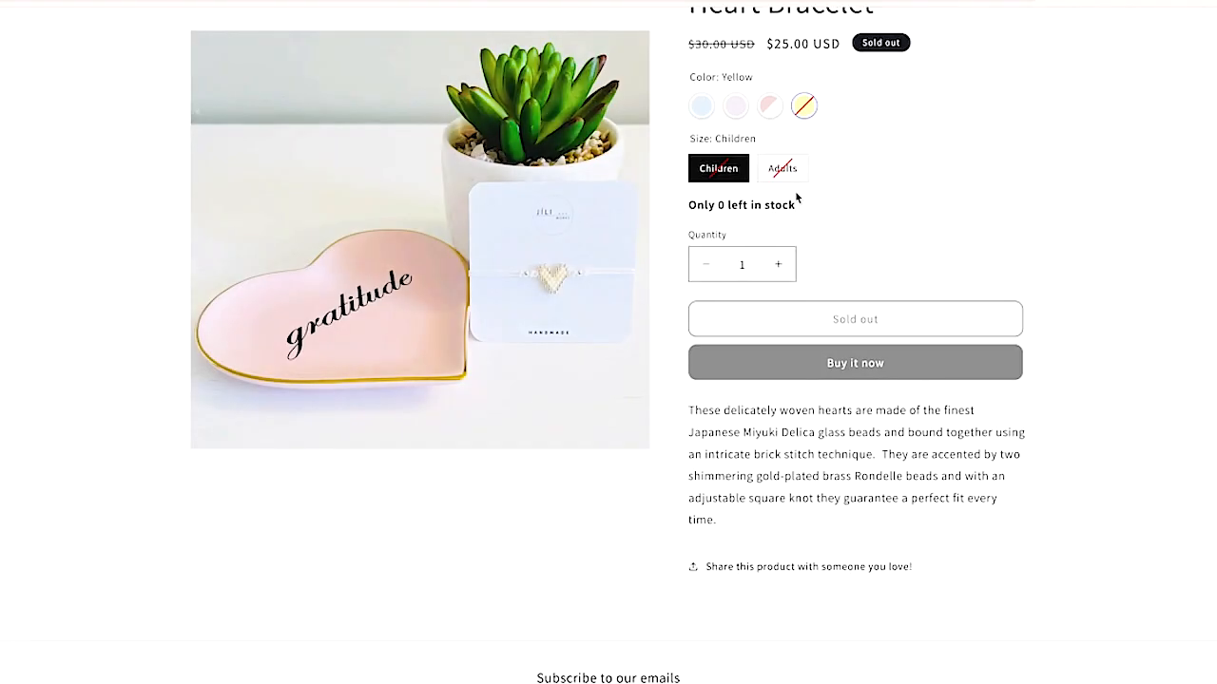
- Open the app's Theme Integrate page and inspect the app embed theme options
left_click(831, 274)
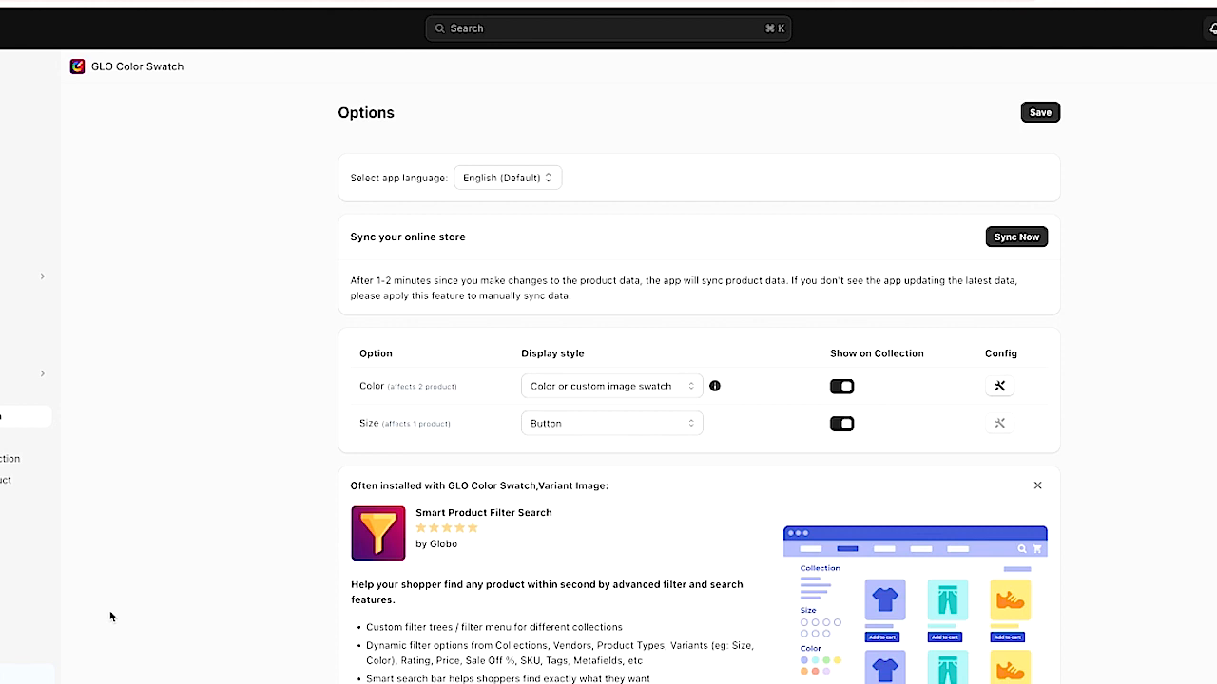
left_click(10, 523)
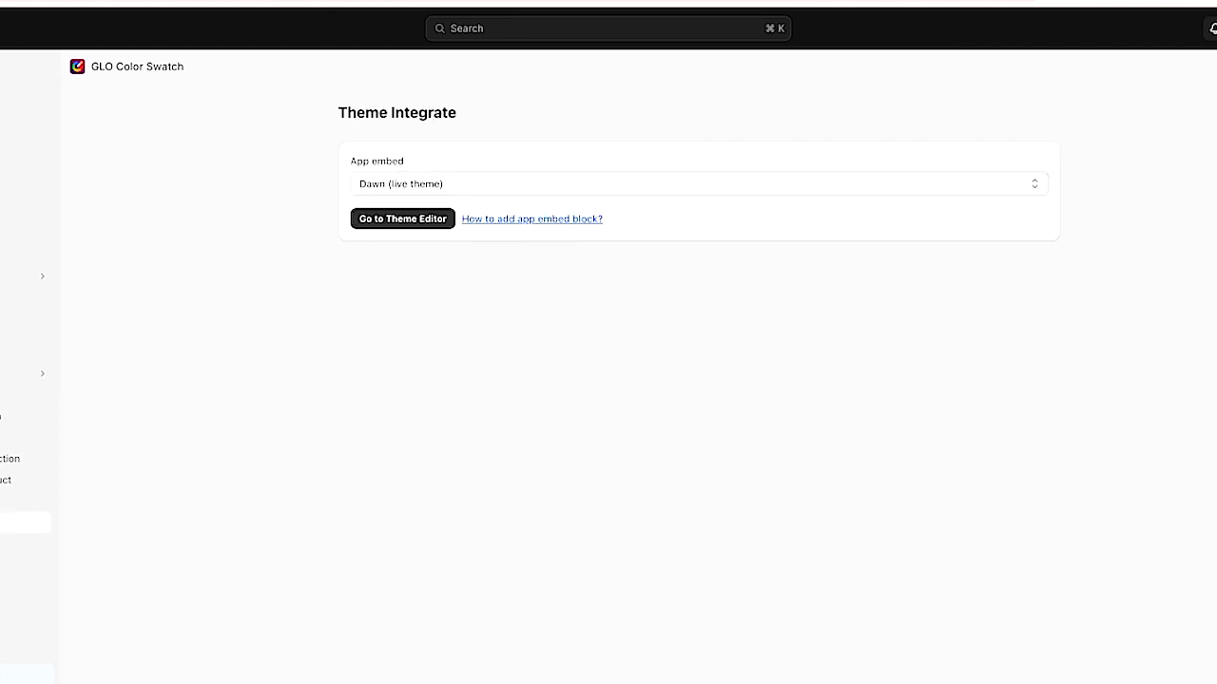
left_click(495, 186)
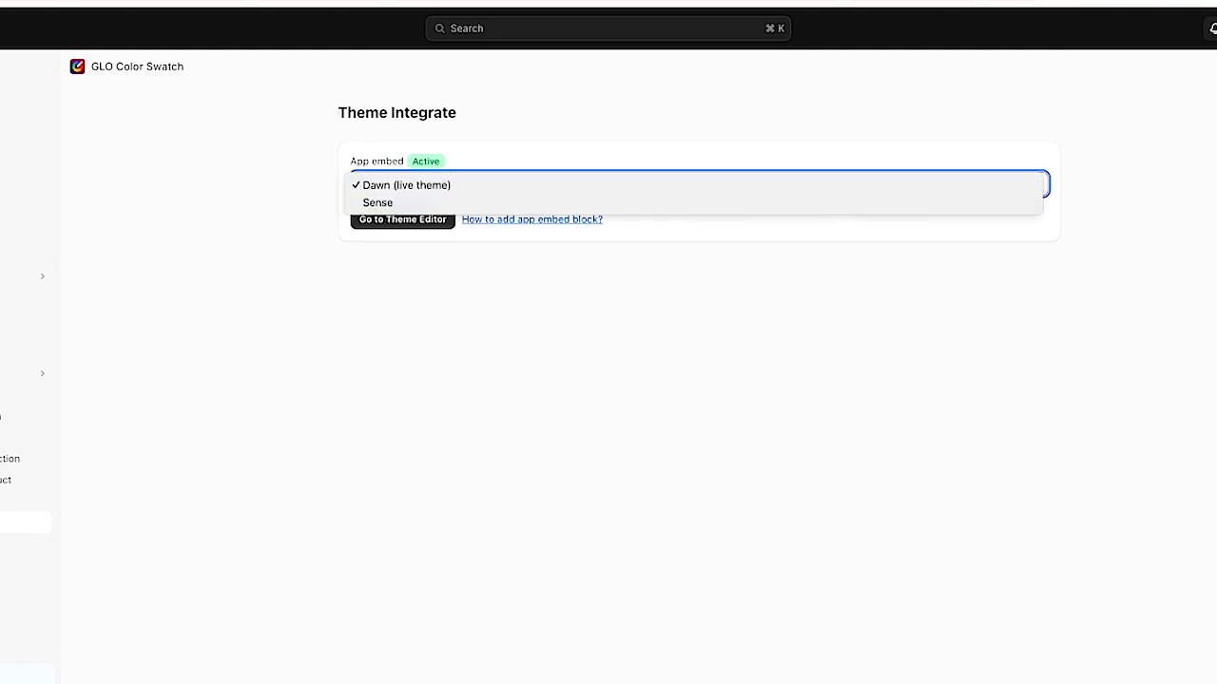
- Open the Online Store themes page and view the live storefront
left_click(7, 298)
left_click(8, 297)
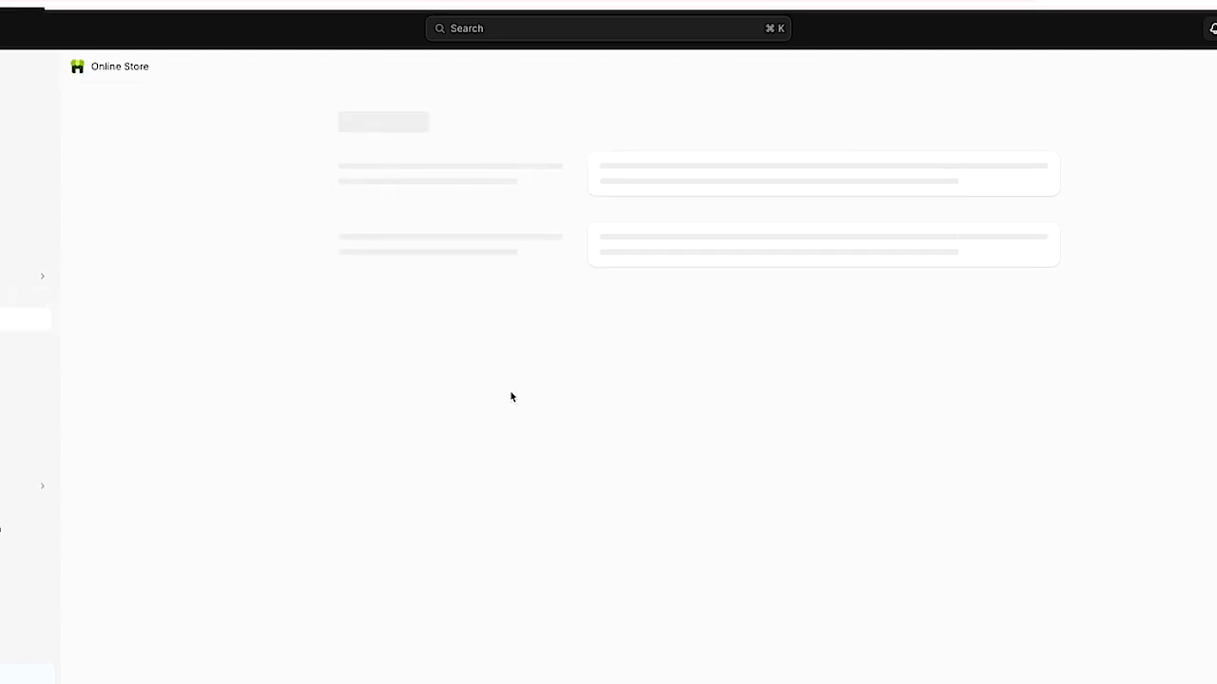
scroll(904, 508, "down", 2)
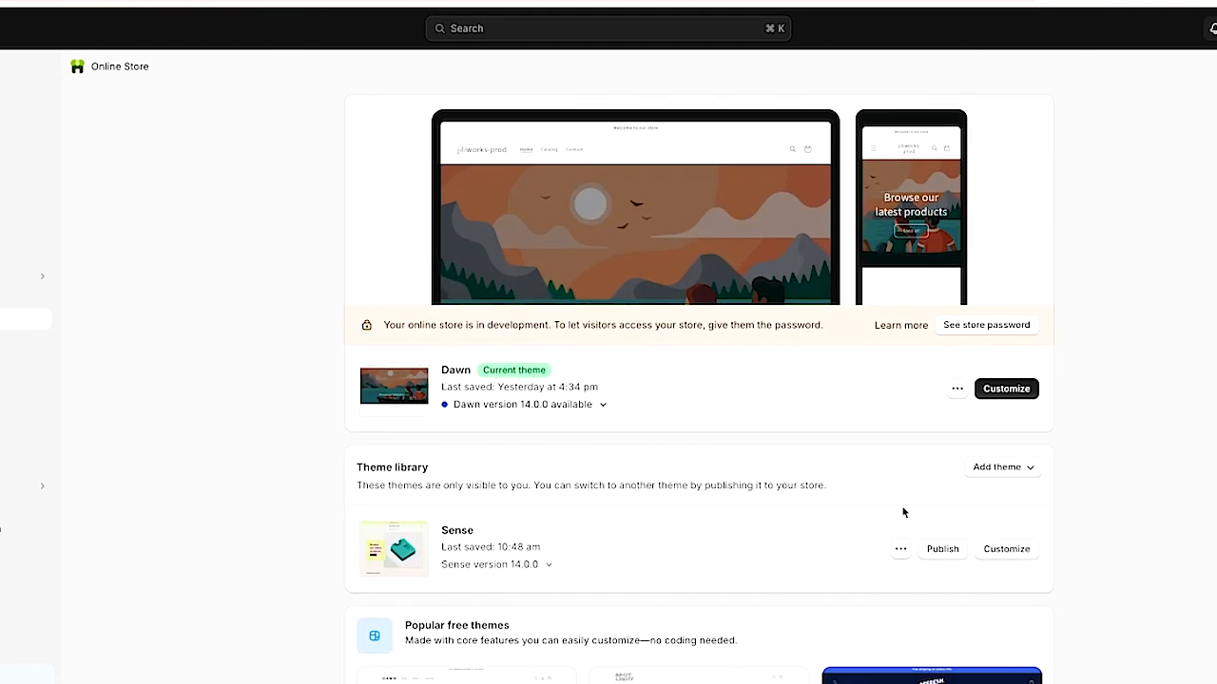
left_click(900, 513)
left_click(829, 318)
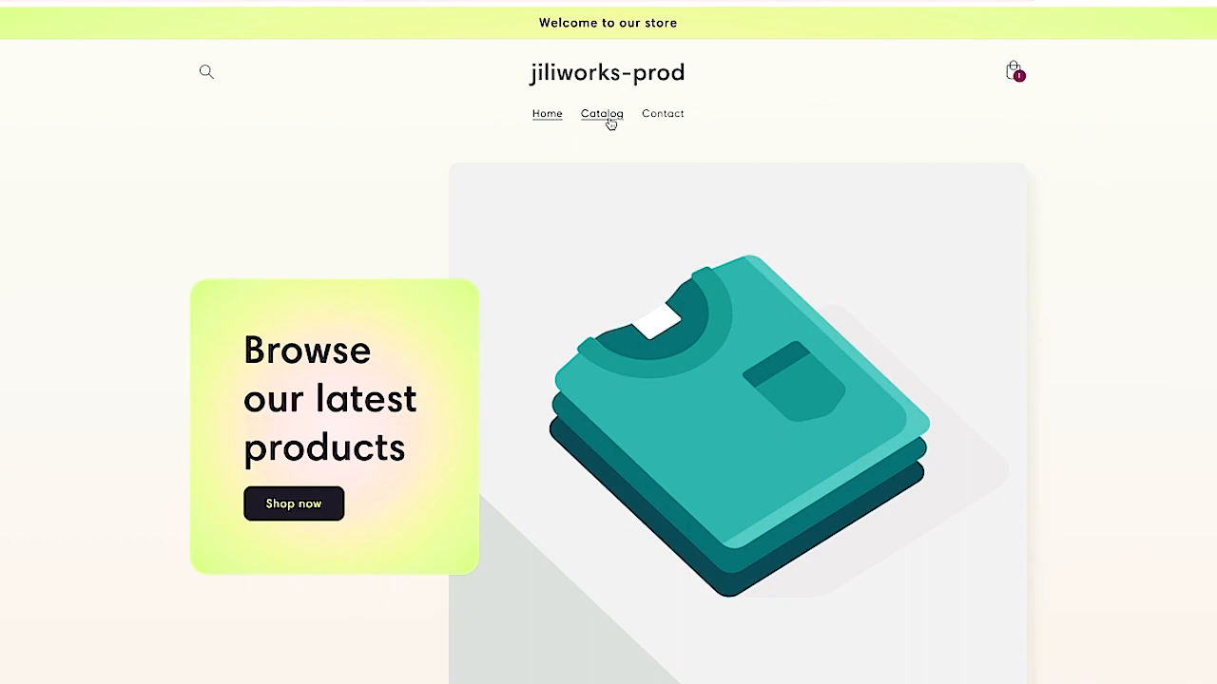
- Open the Heart Bracelet from the catalog and preview its Light Purple, Pink and Light Blue swatches
left_click(609, 120)
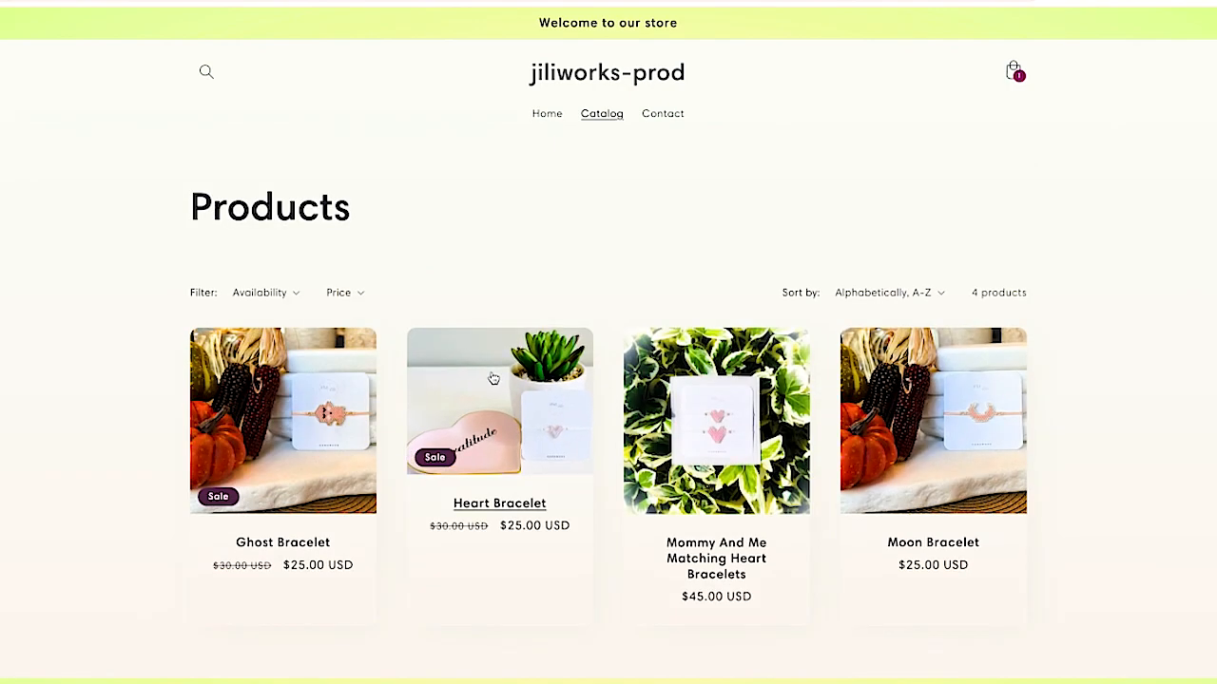
left_click(493, 379)
left_click(733, 320)
left_click(769, 320)
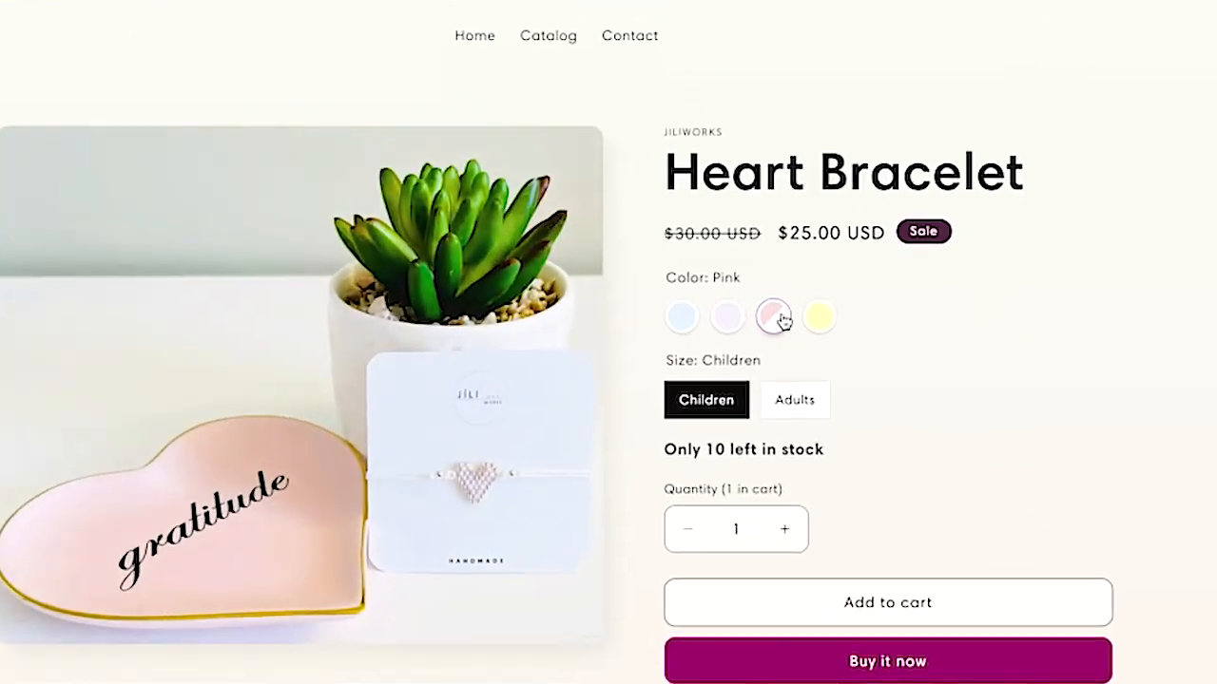
left_click(682, 316)
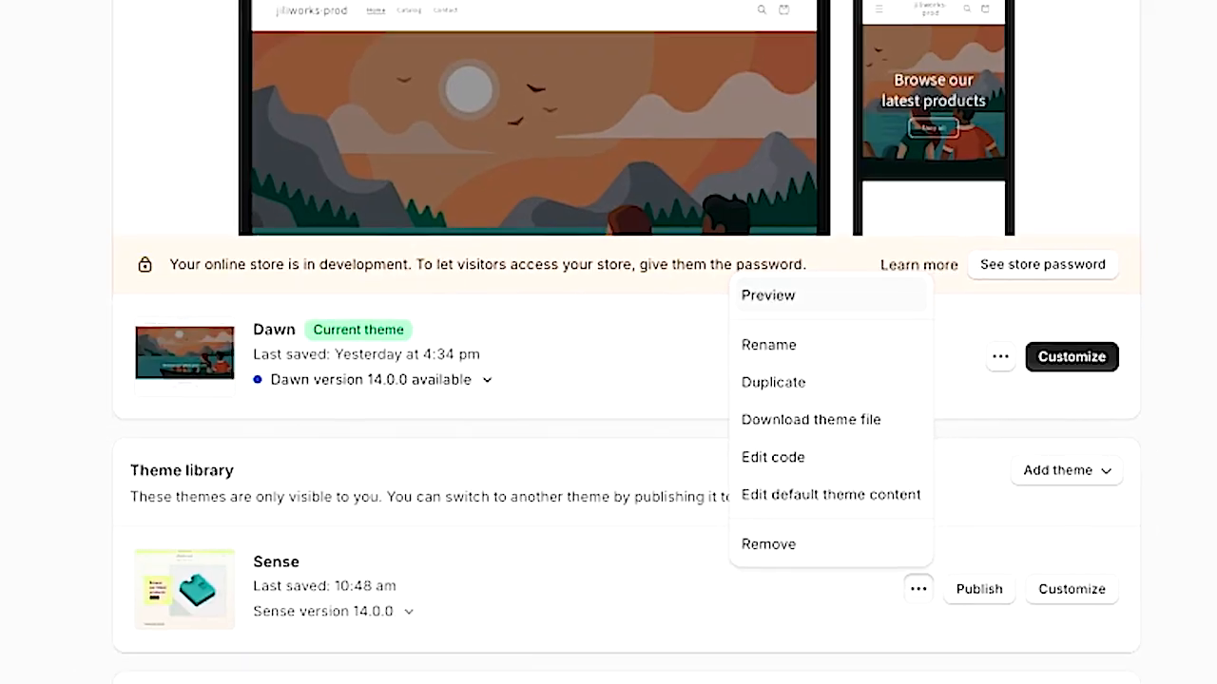
- Switch back to the GLO Color Swatch app in the store admin
left_click(192, 6)
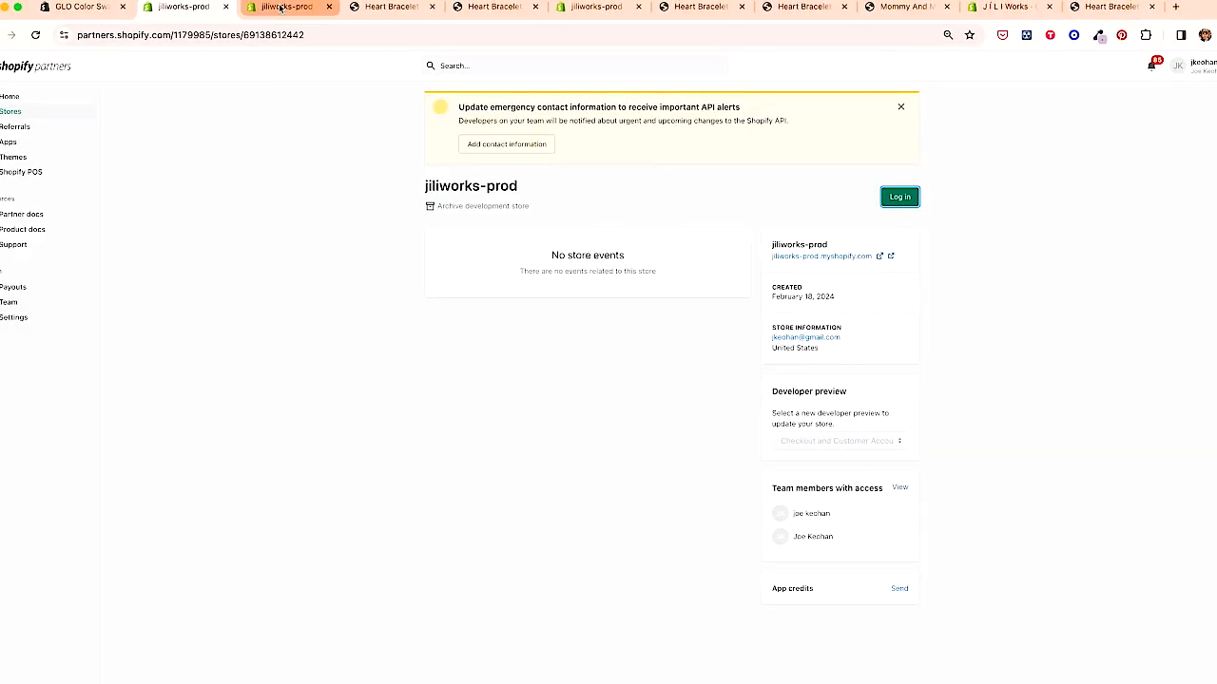
left_click(280, 7)
left_click(43, 508)
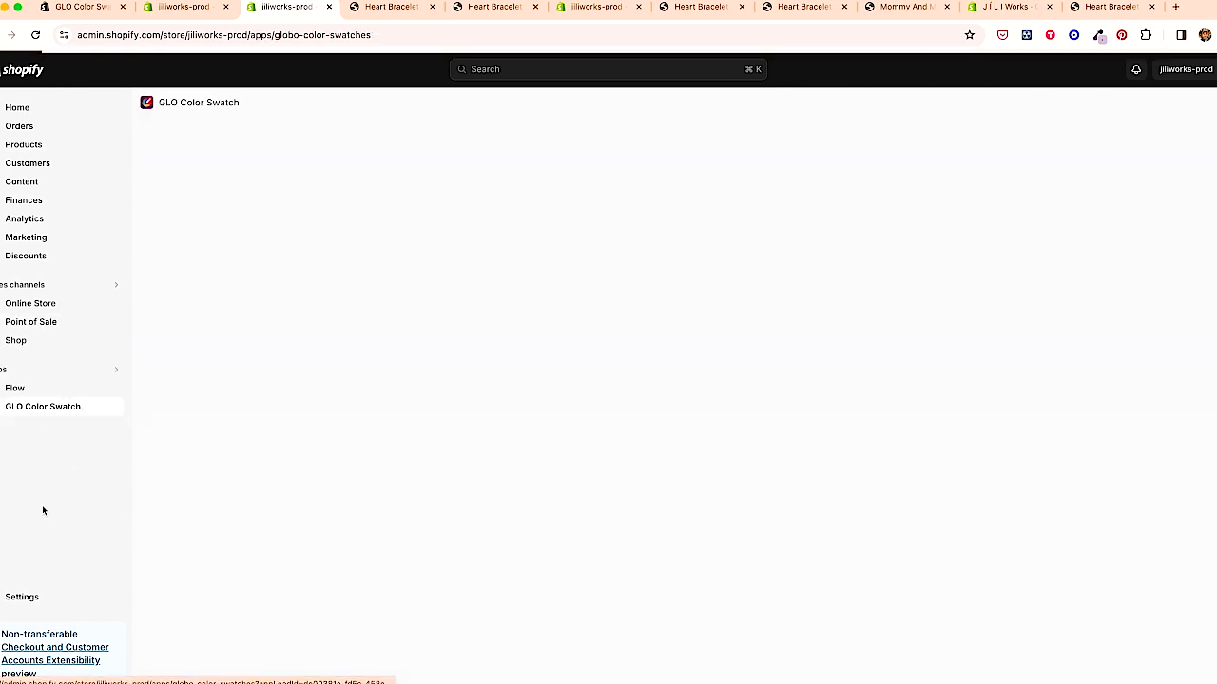
- Open the theme editor from the app's Theme Integrate page and browse the preview's catalog to the Heart Bracelet
left_click(46, 501)
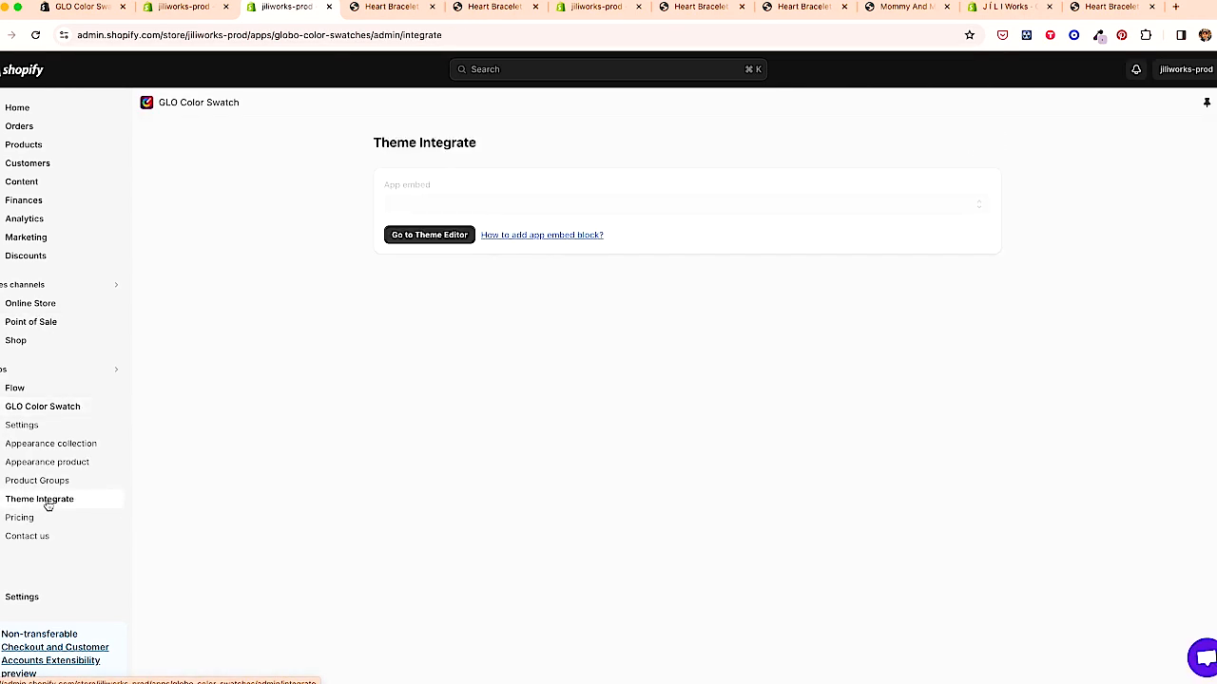
left_click(430, 234)
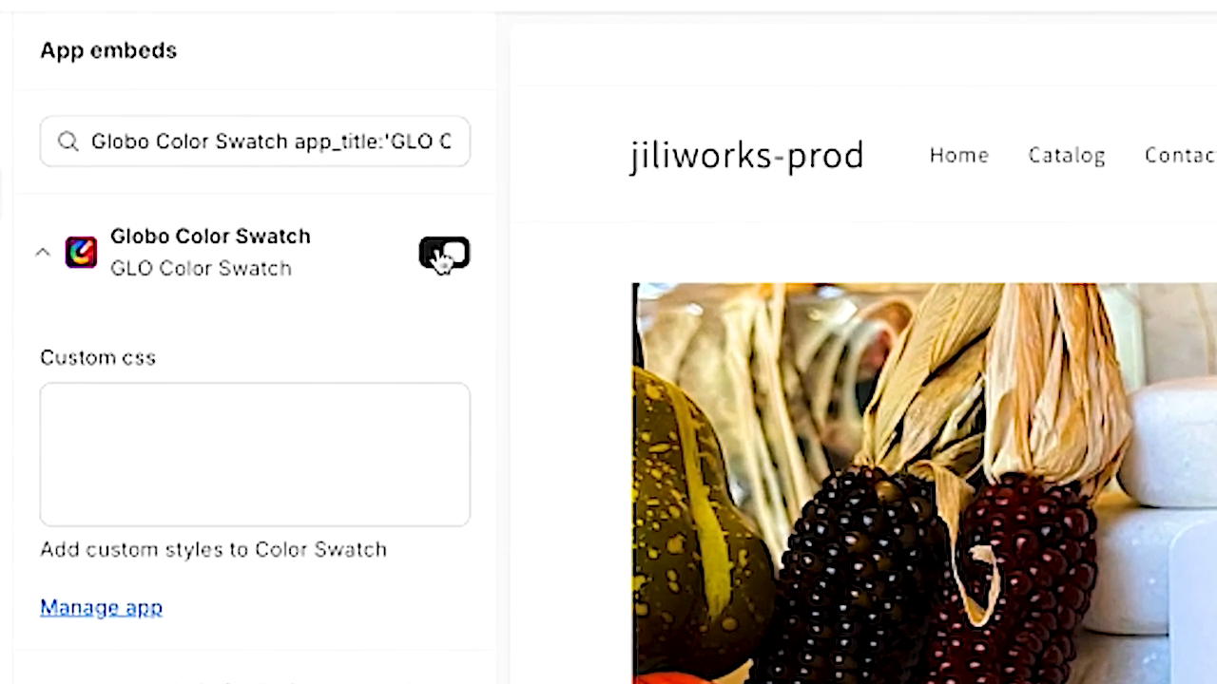
left_click(1072, 164)
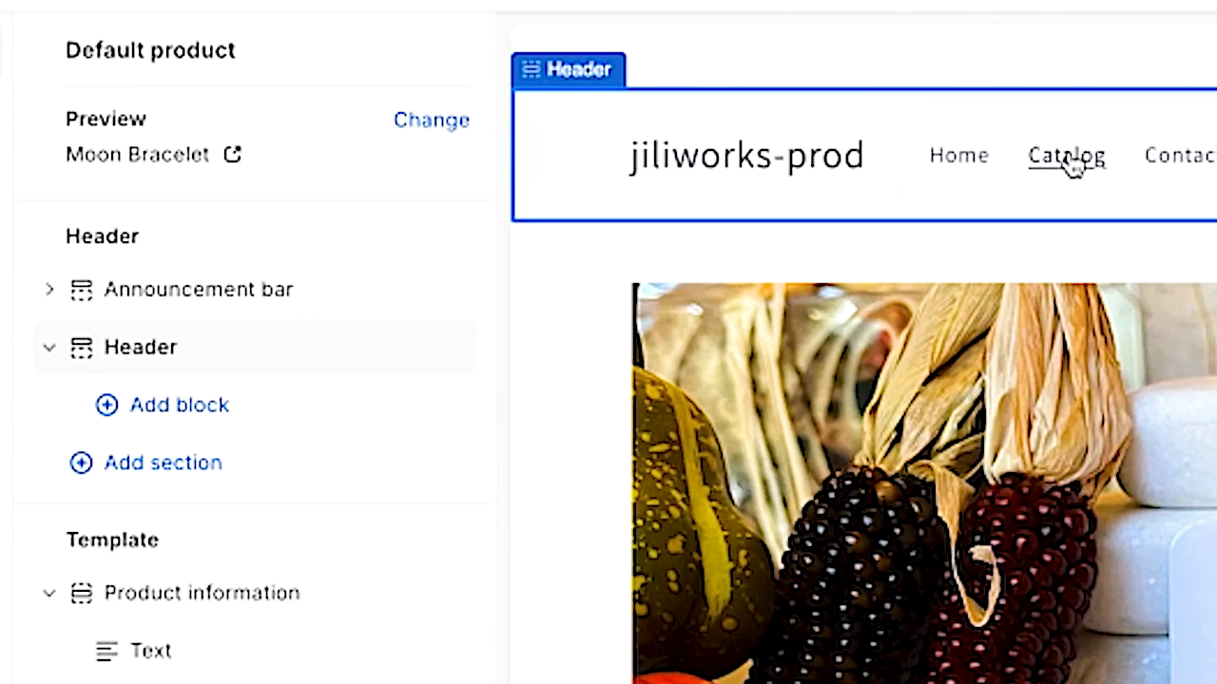
left_click(1073, 163)
left_click(510, 425)
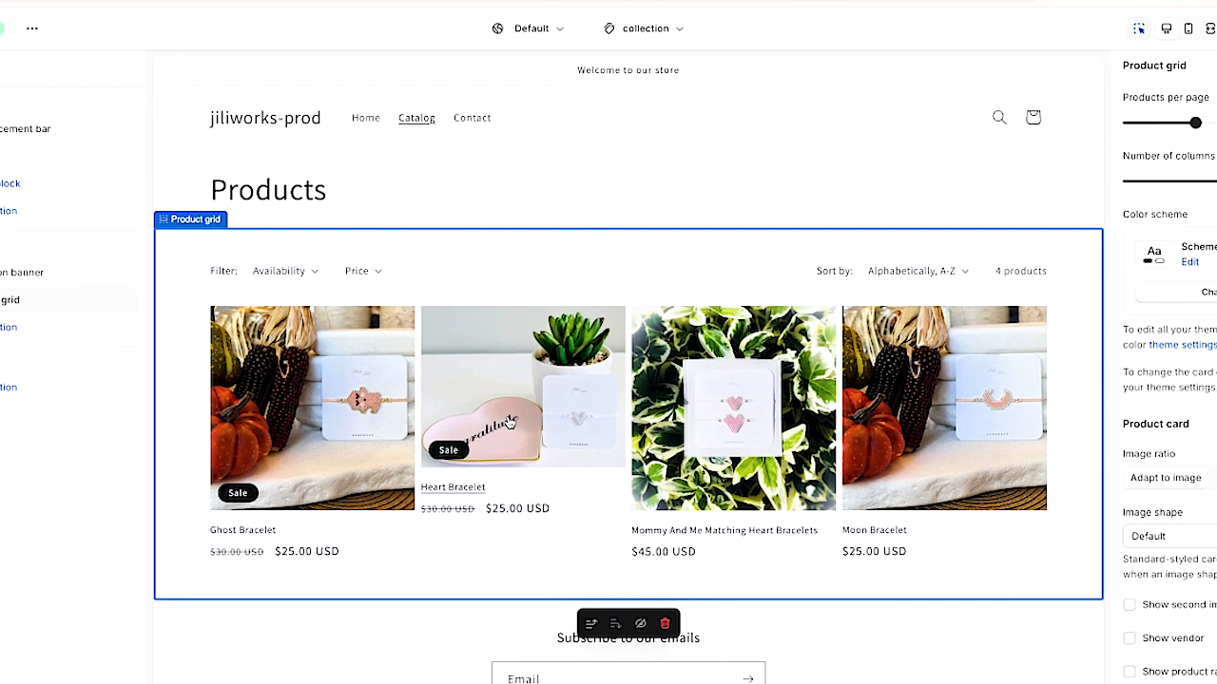
left_click(511, 425)
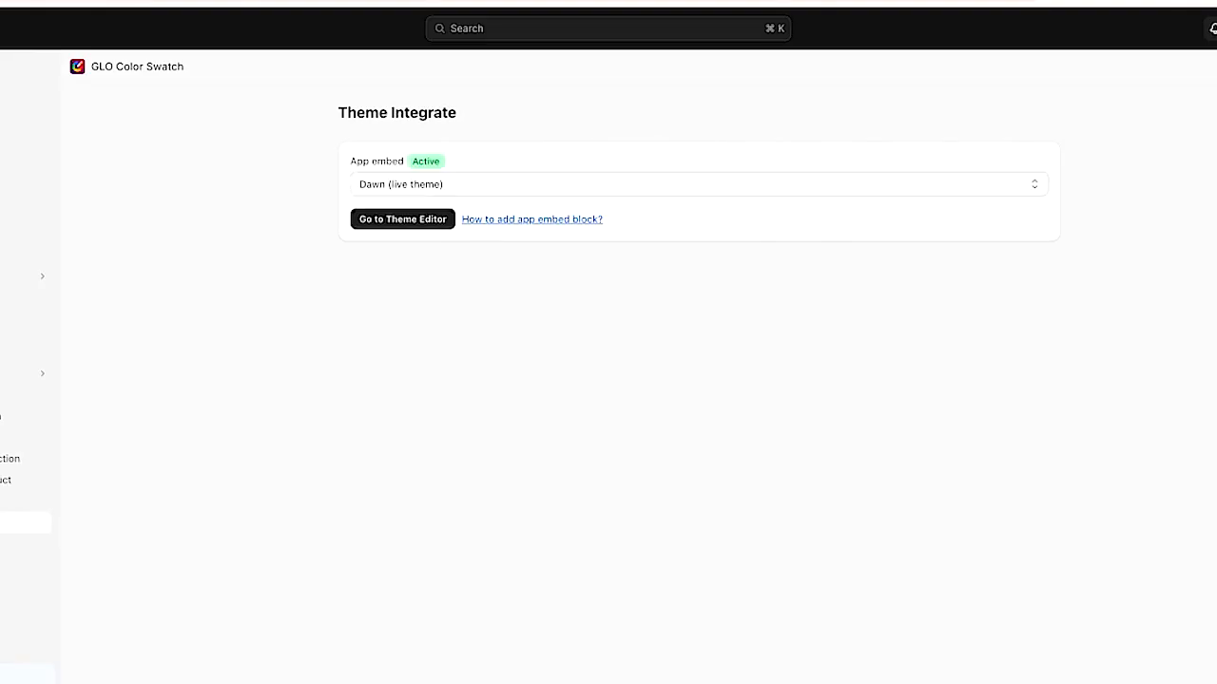
- Open the WebSensePro video on adding colour swatches to Dawn 13.0.1 and expand its description
left_click(25, 413)
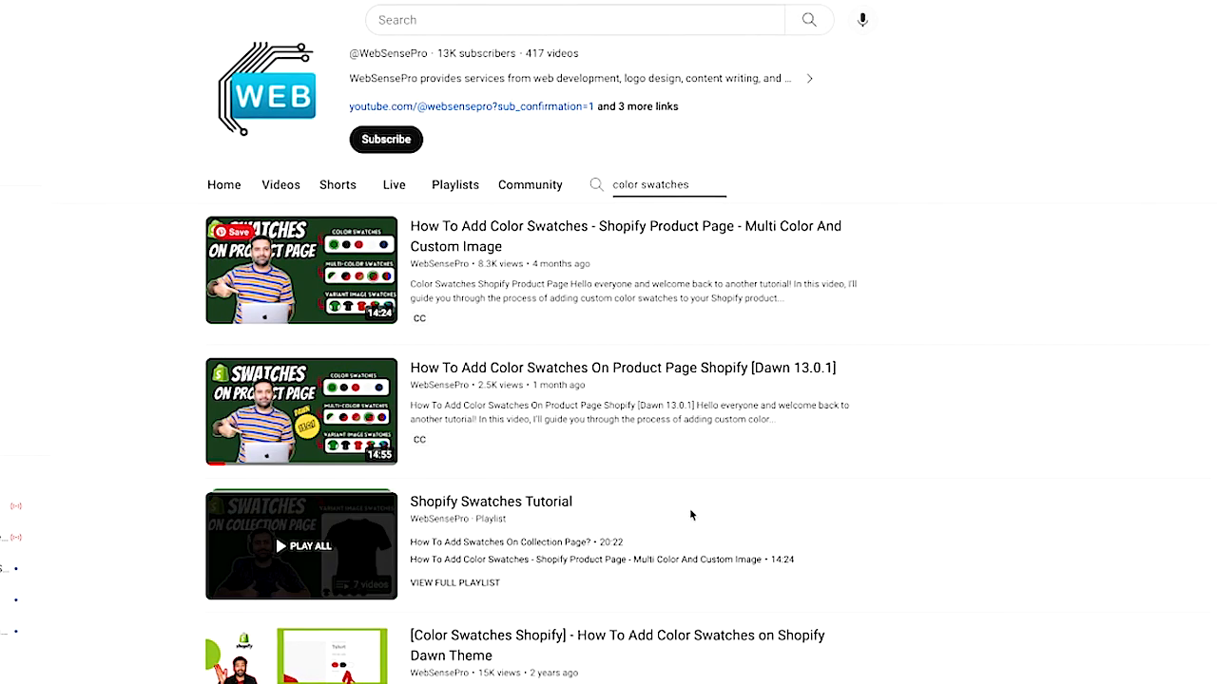
scroll(689, 512, "up", 1)
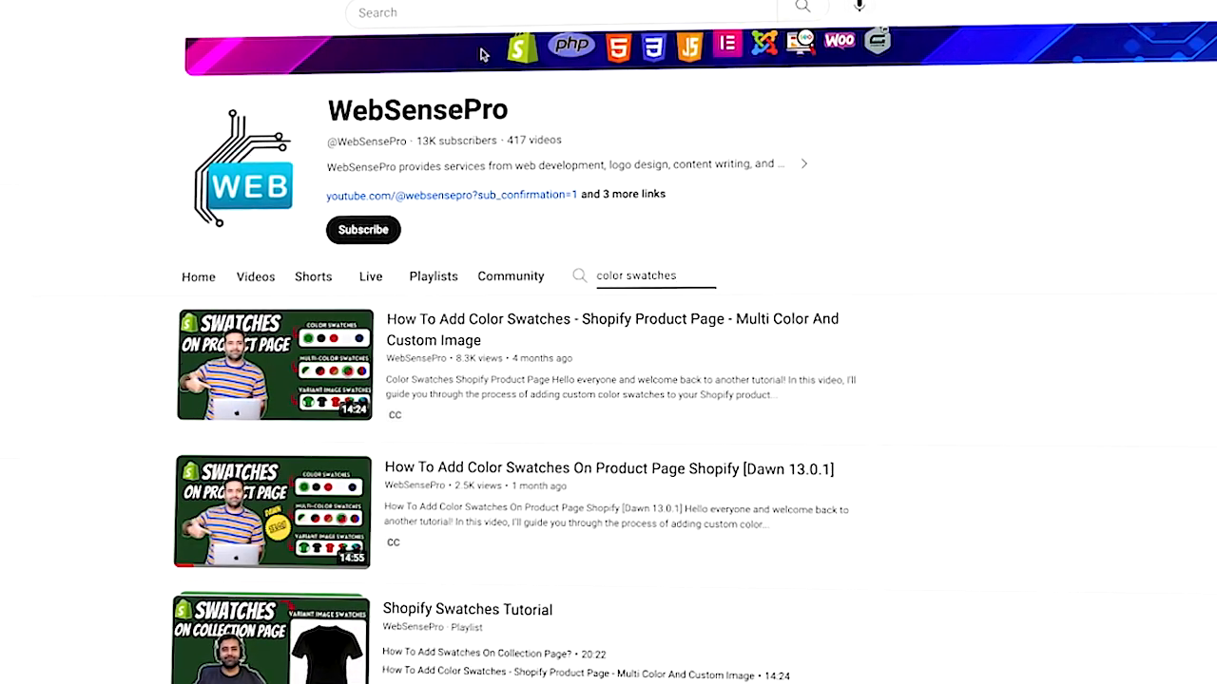
scroll(803, 533, "down", 2)
scroll(806, 532, "down", 1)
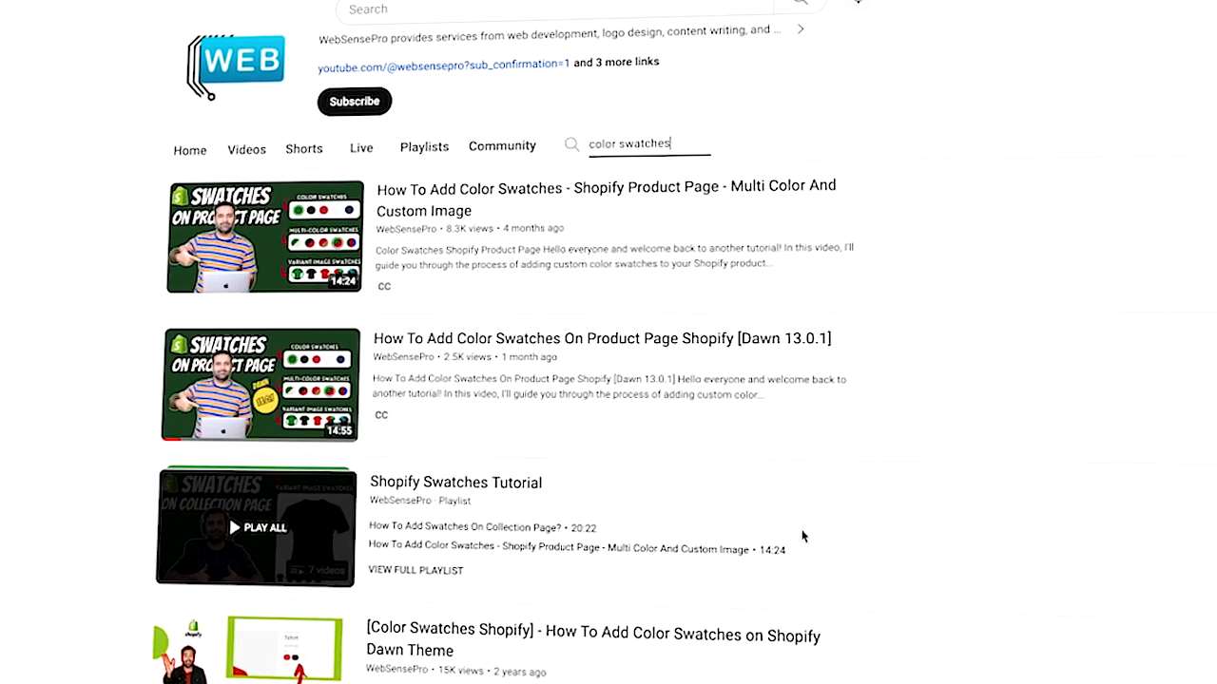
scroll(801, 537, "down", 1)
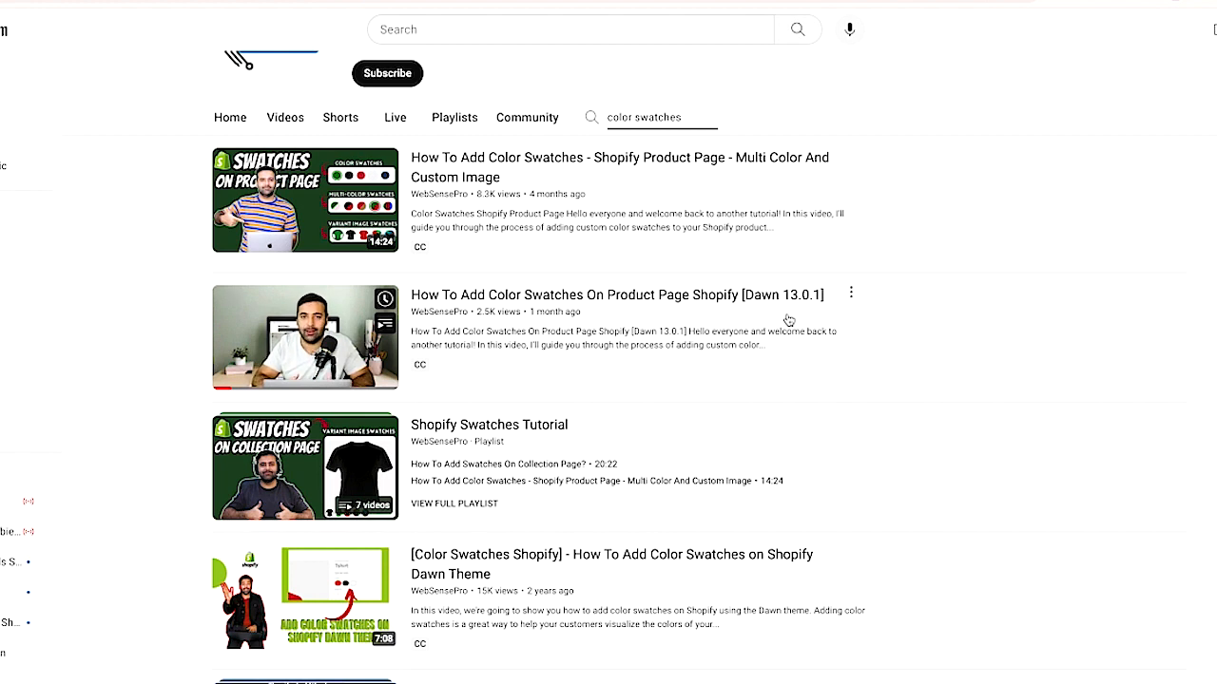
left_click(595, 293)
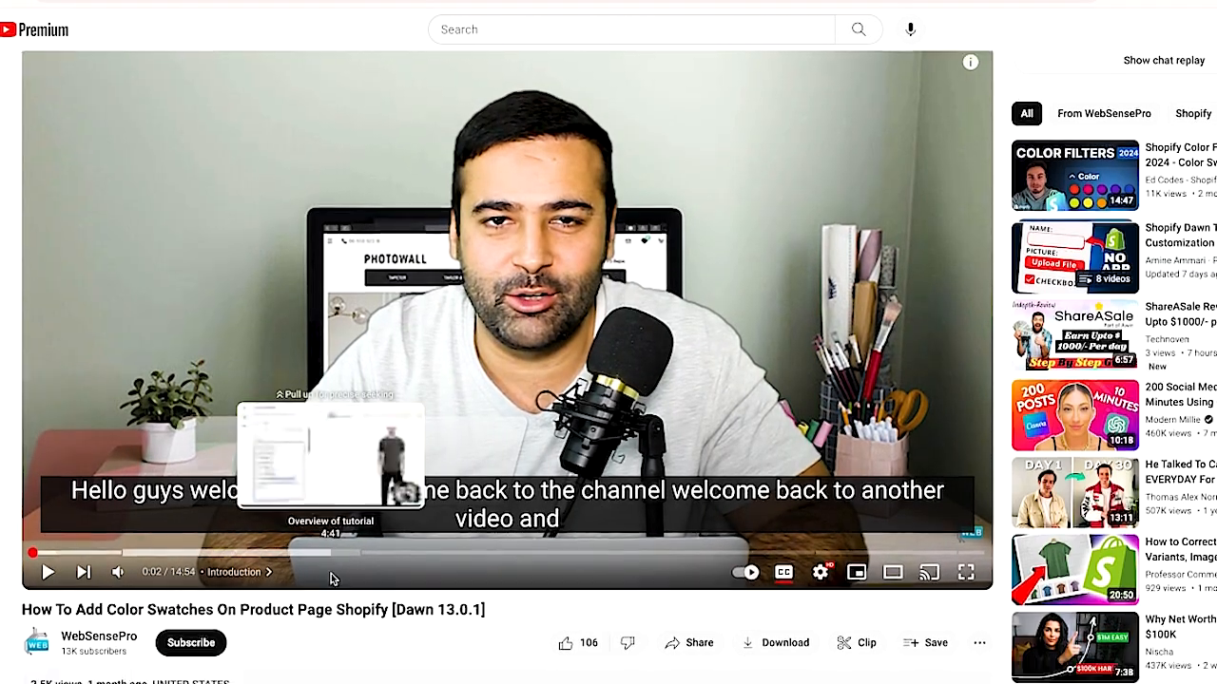
scroll(331, 578, "down", 4)
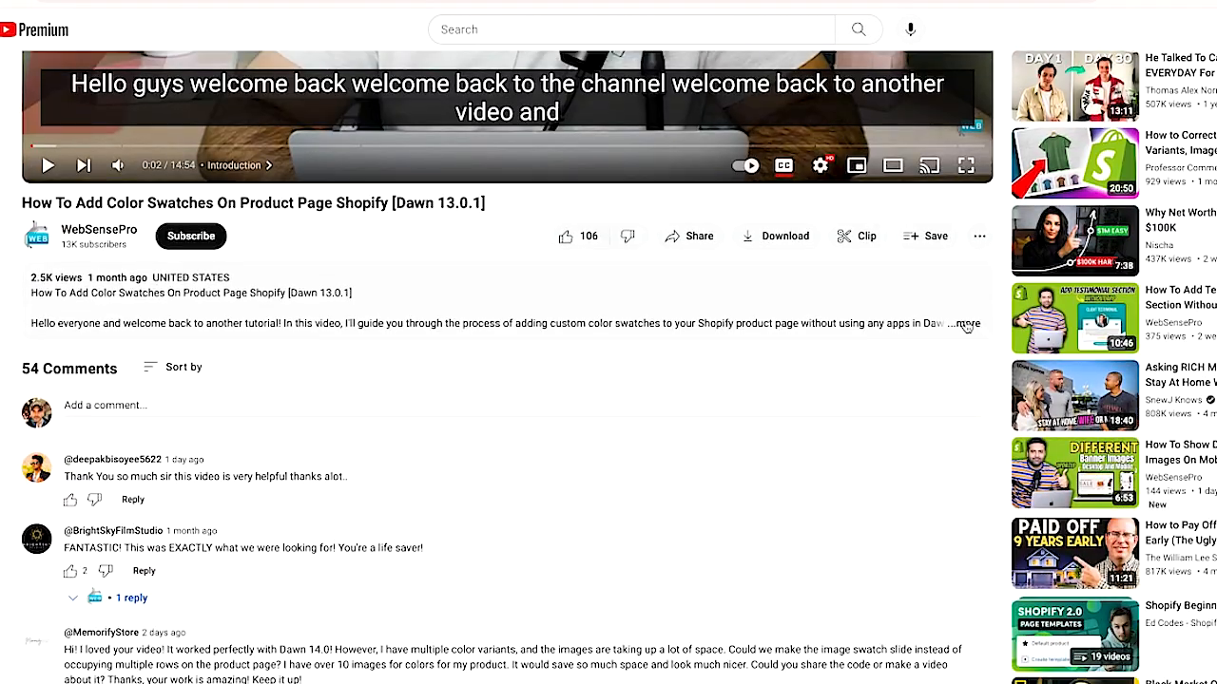
left_click(965, 325)
scroll(964, 323, "down", 1)
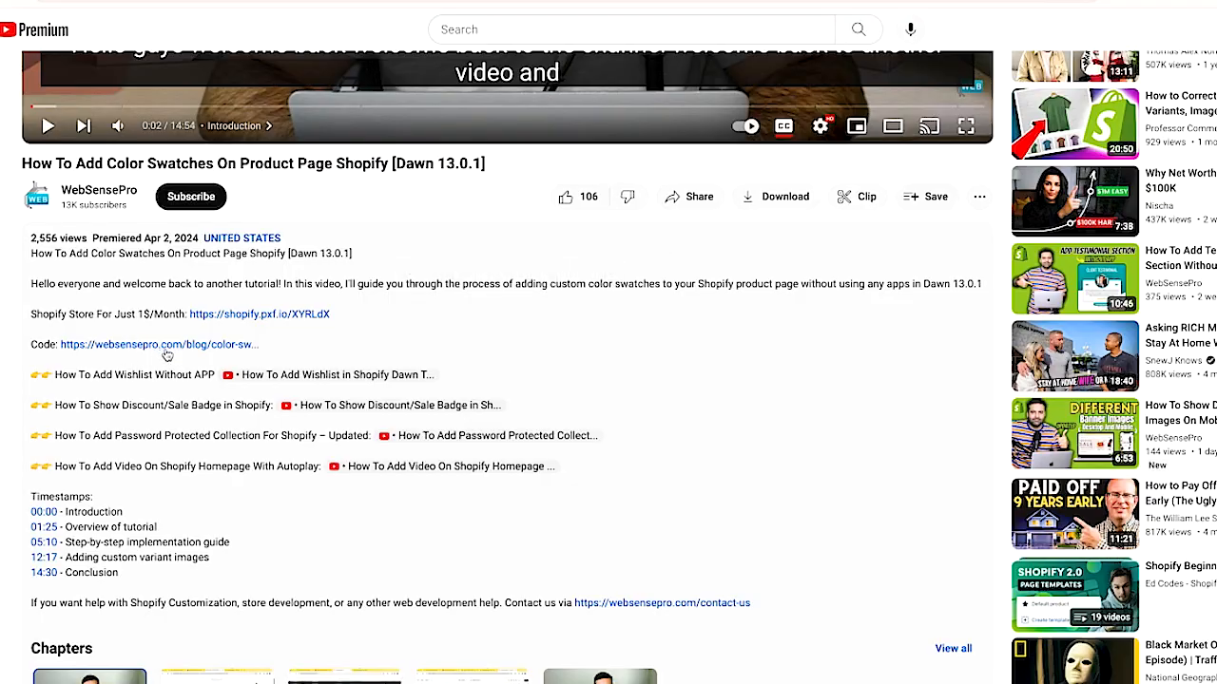
- Open the linked code tutorial and read its steps for settings_schema.json, product-variant-picker.liquid and the color-option snippet
left_click(165, 348)
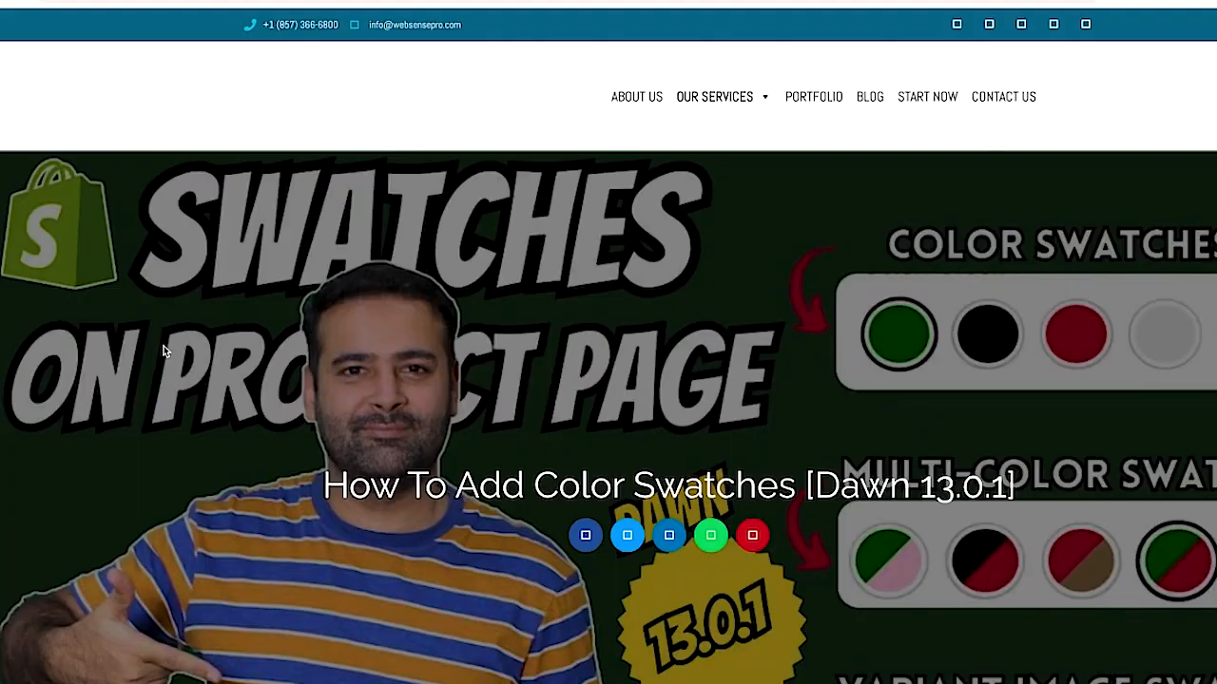
scroll(372, 425, "down", 7)
scroll(373, 425, "down", 9)
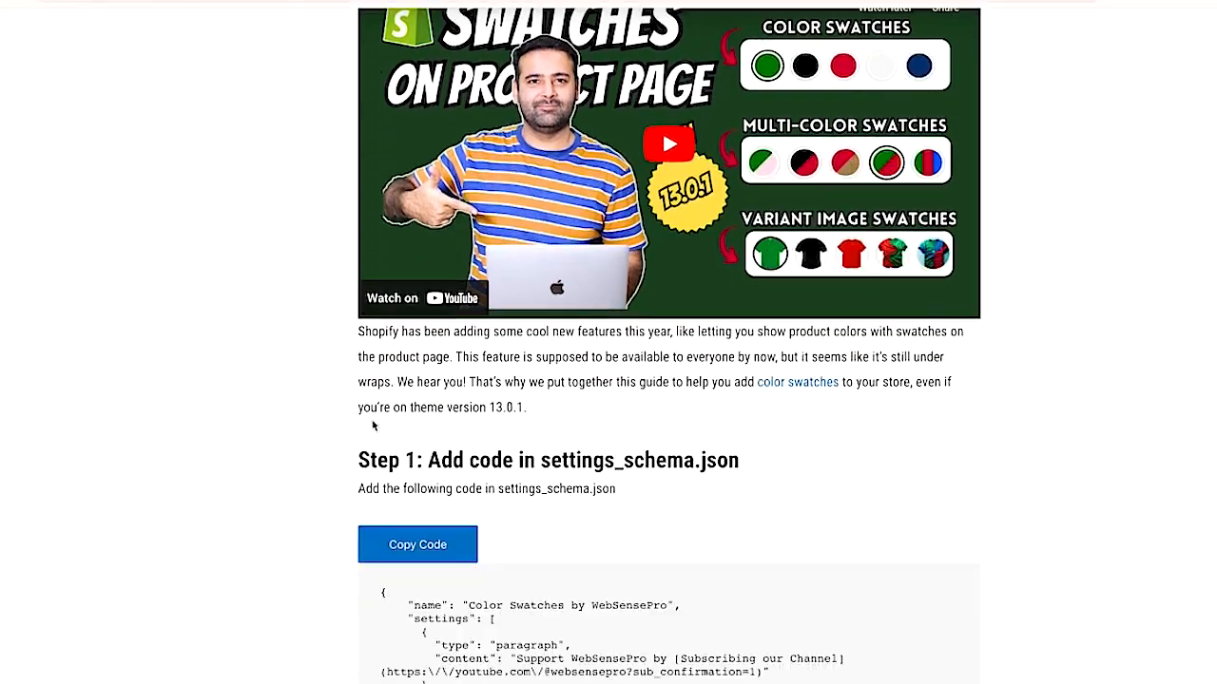
scroll(372, 423, "up", 1)
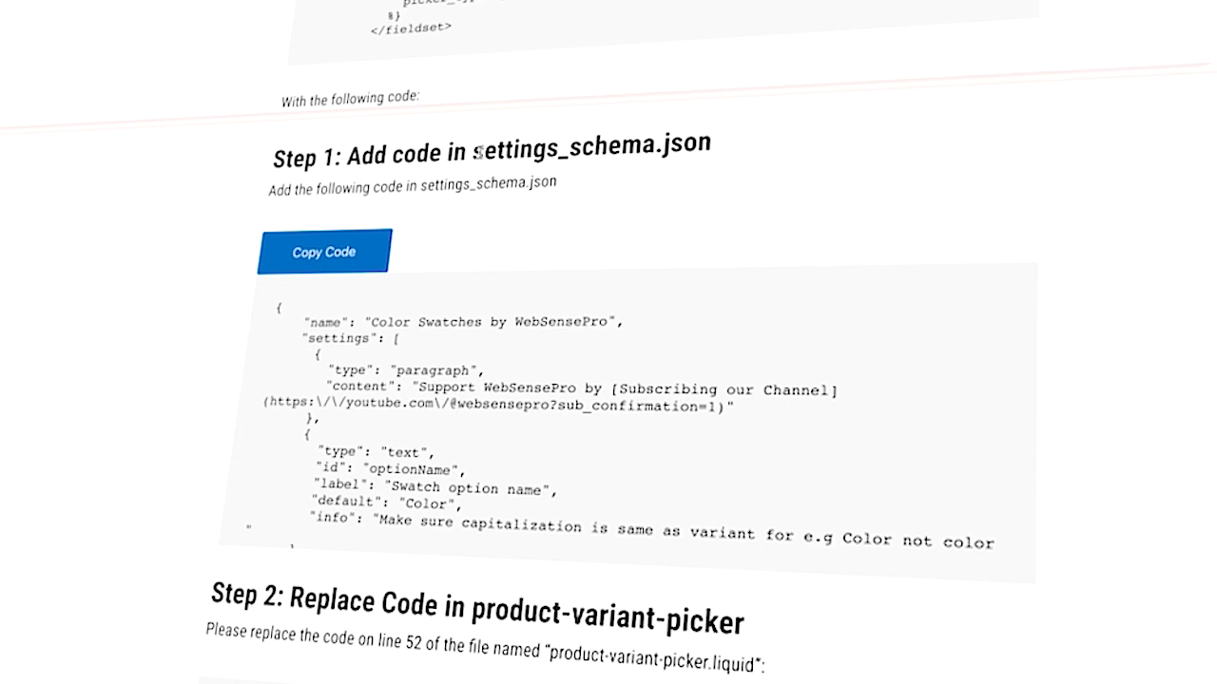
left_click_drag(474, 155, 736, 152)
scroll(937, 339, "down", 5)
scroll(569, 429, "down", 3)
left_click_drag(568, 429, 796, 421)
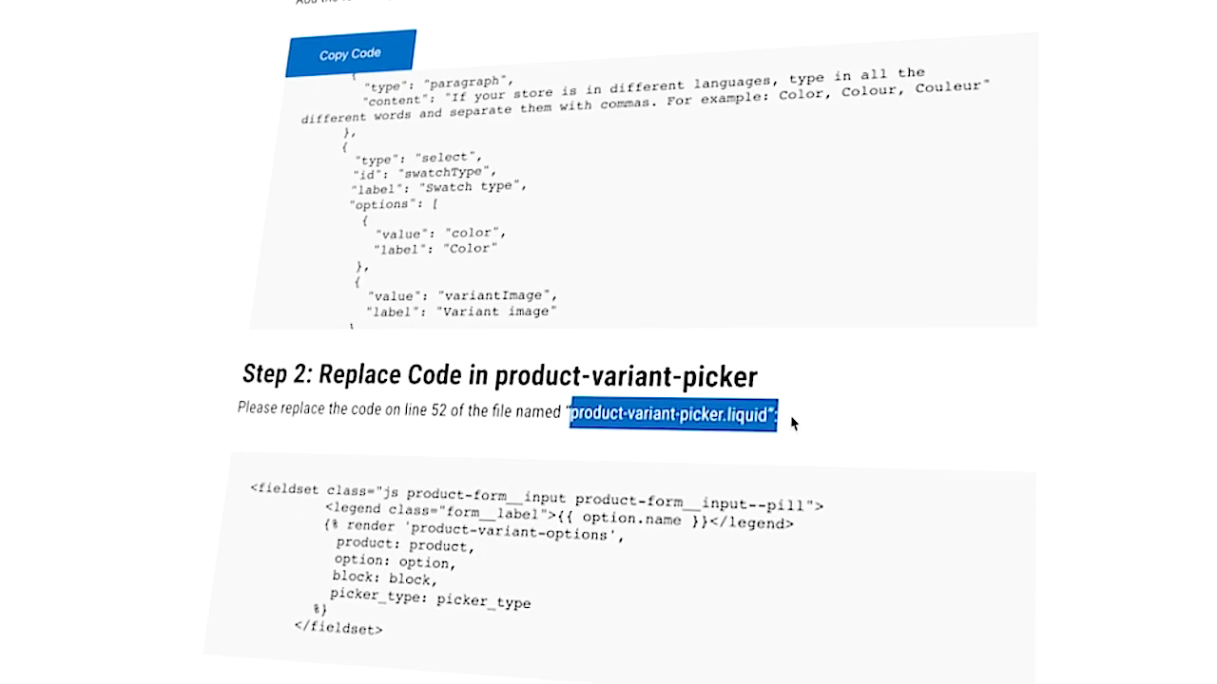
scroll(782, 584, "down", 5)
scroll(760, 583, "down", 3)
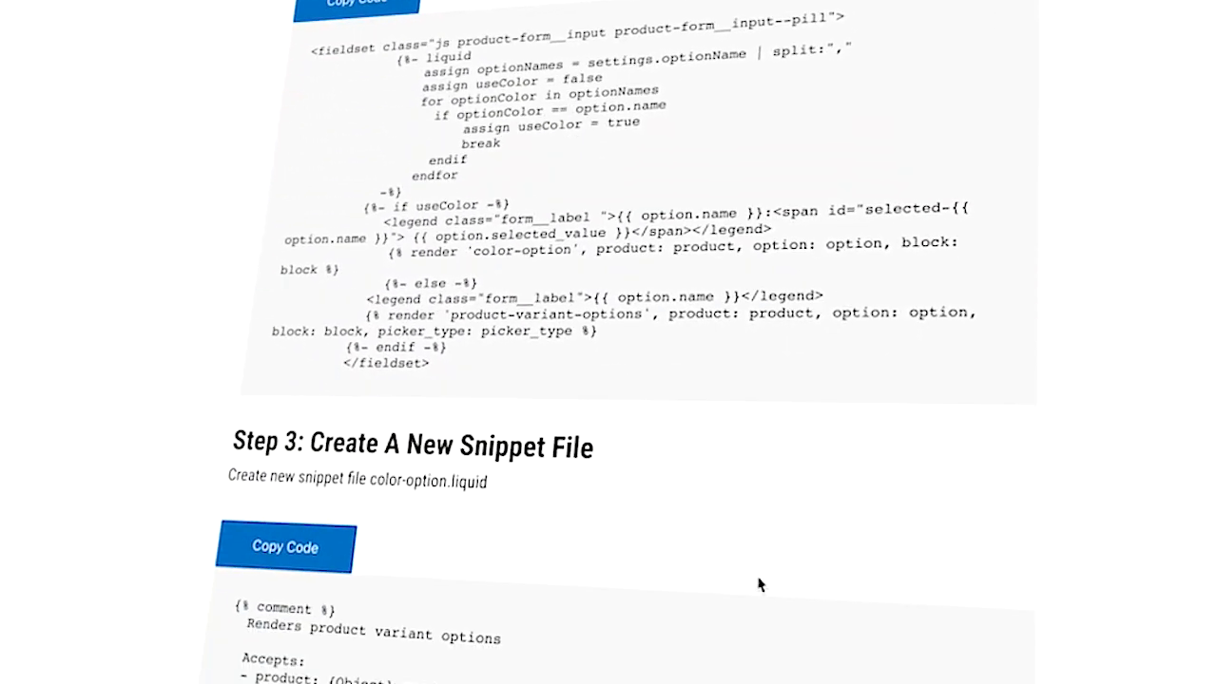
scroll(757, 581, "down", 2)
left_click_drag(383, 362, 534, 364)
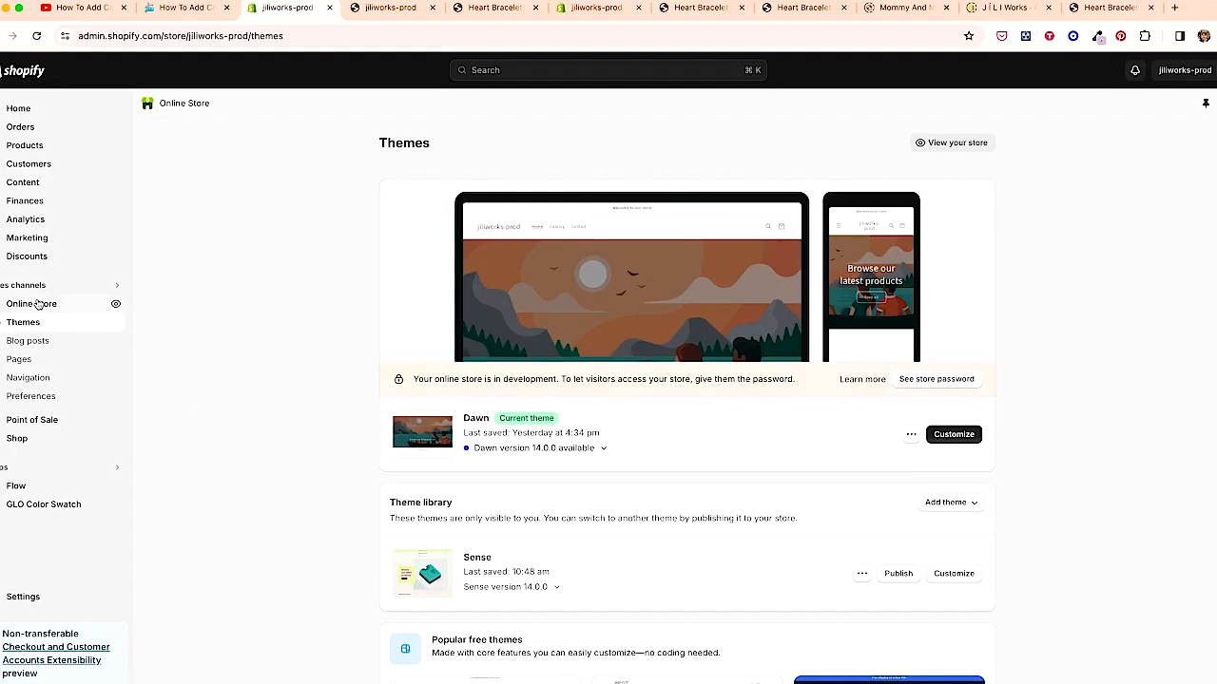
- Duplicate the live Dawn theme and name the copy Color Swatches
scroll(246, 407, "down", 3)
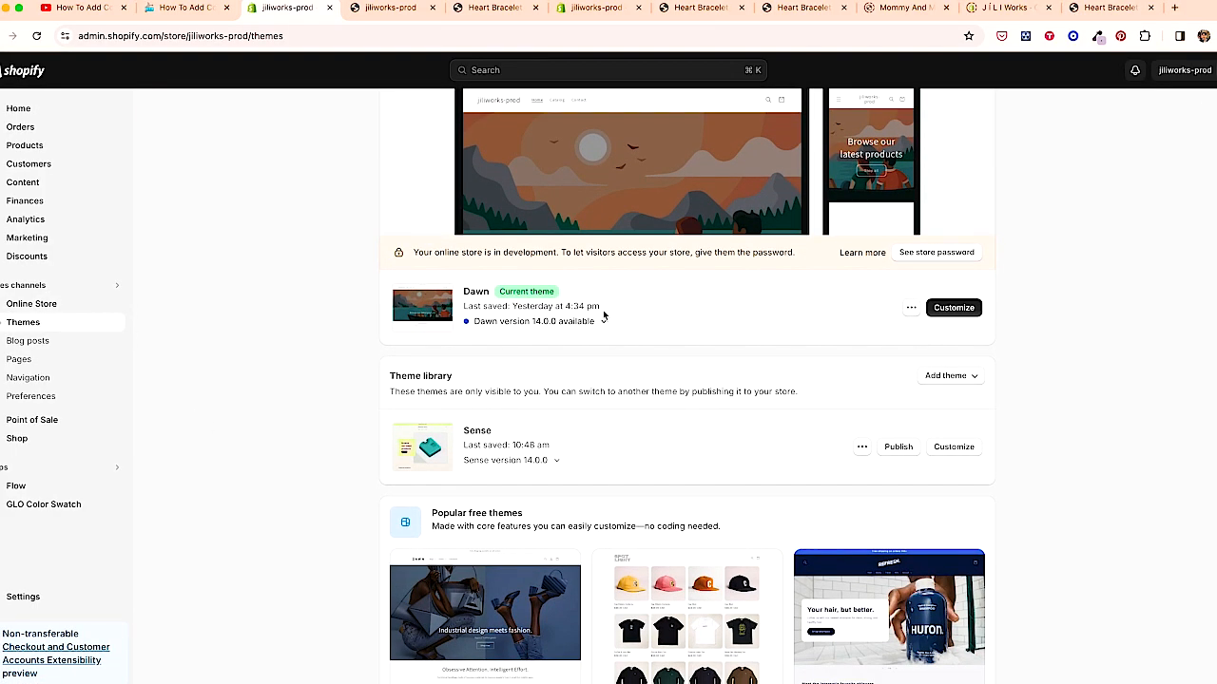
left_click(911, 309)
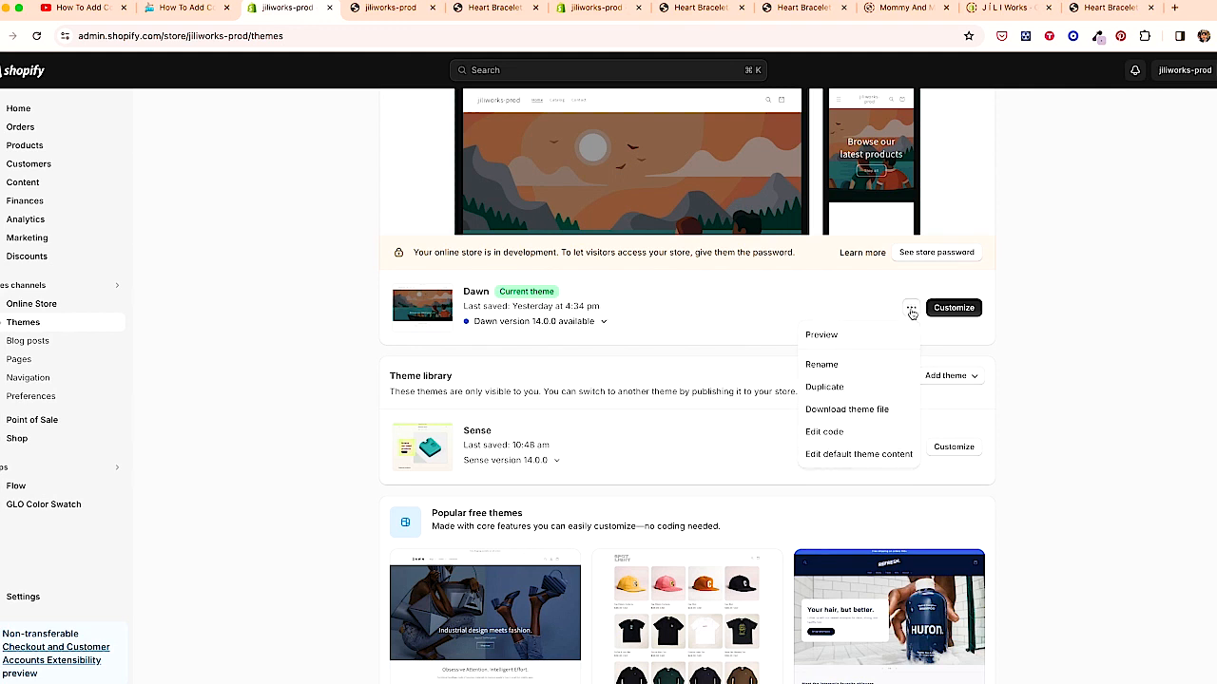
left_click(844, 392)
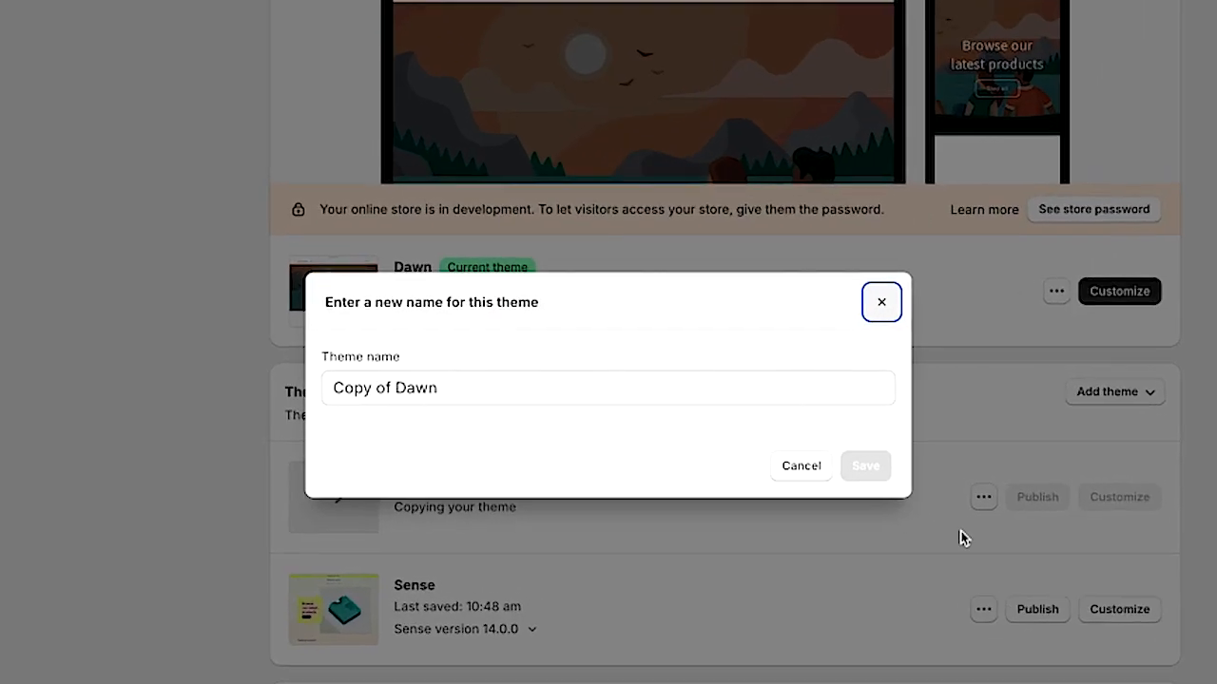
left_click_drag(430, 393, 248, 392)
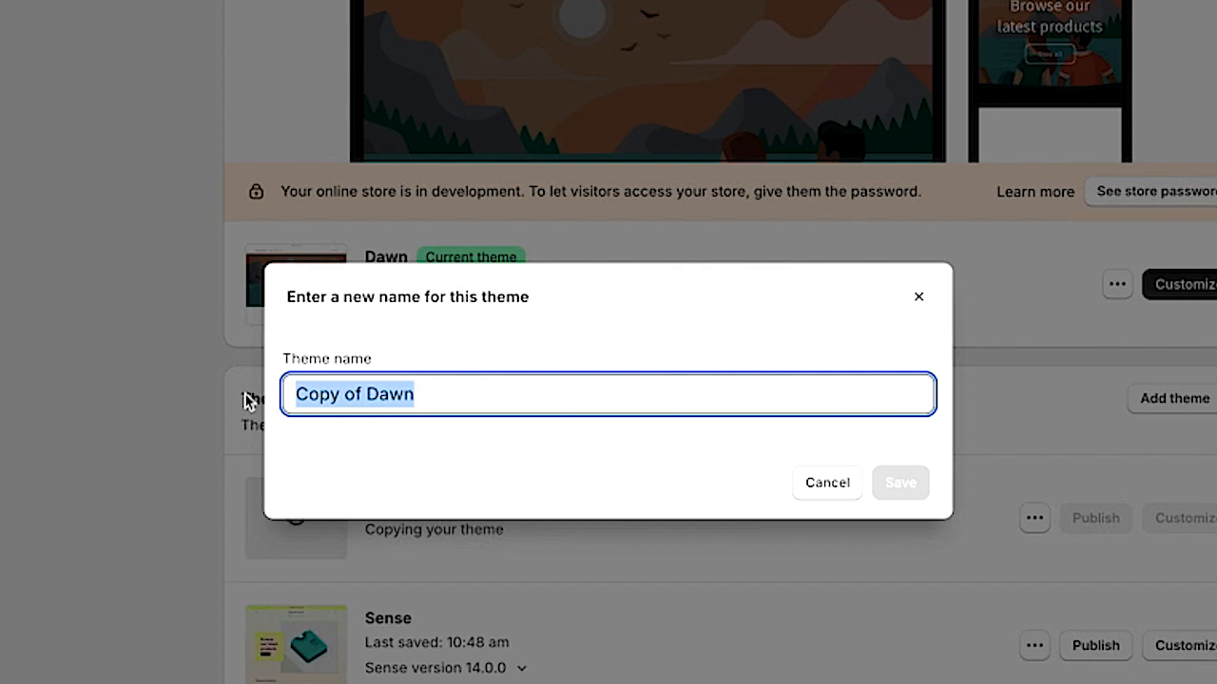
type("Color Swatches")
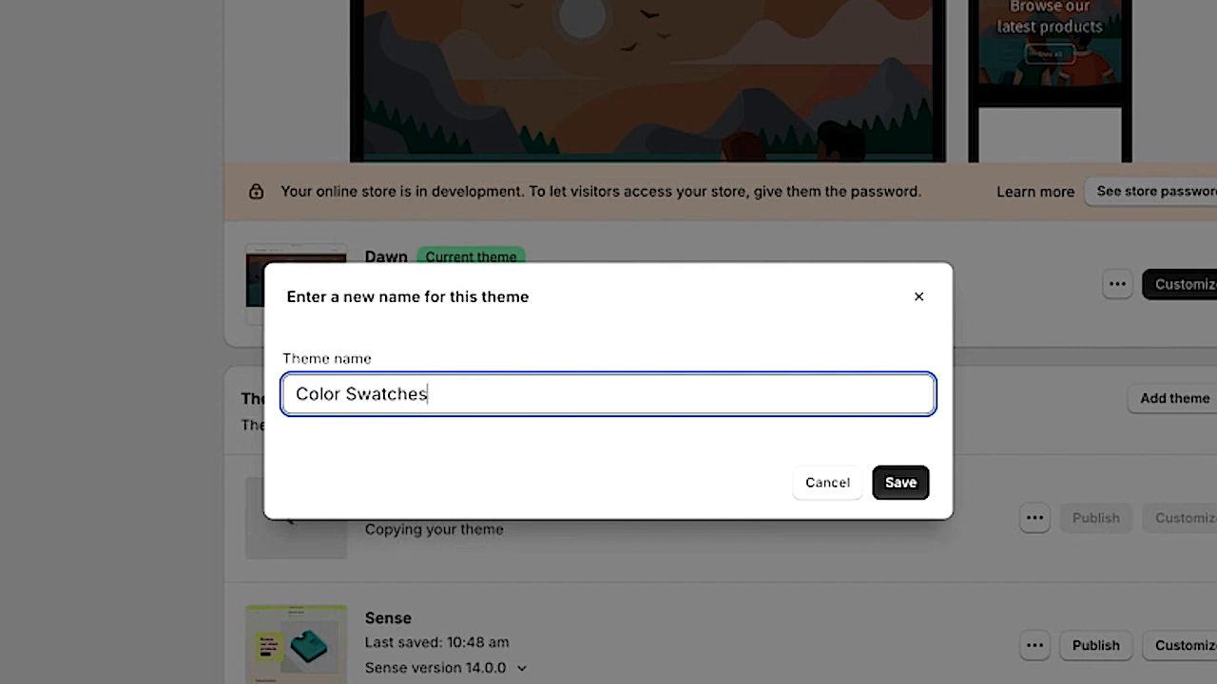
key("Return")
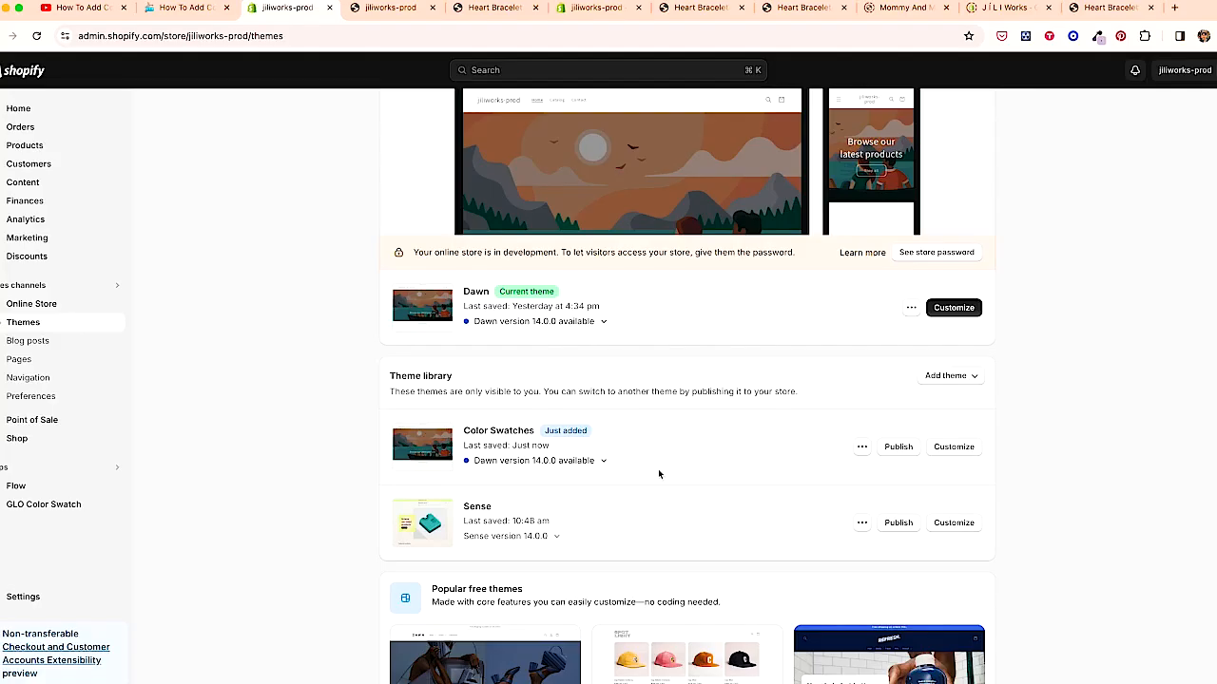
scroll(657, 469, "down", 1)
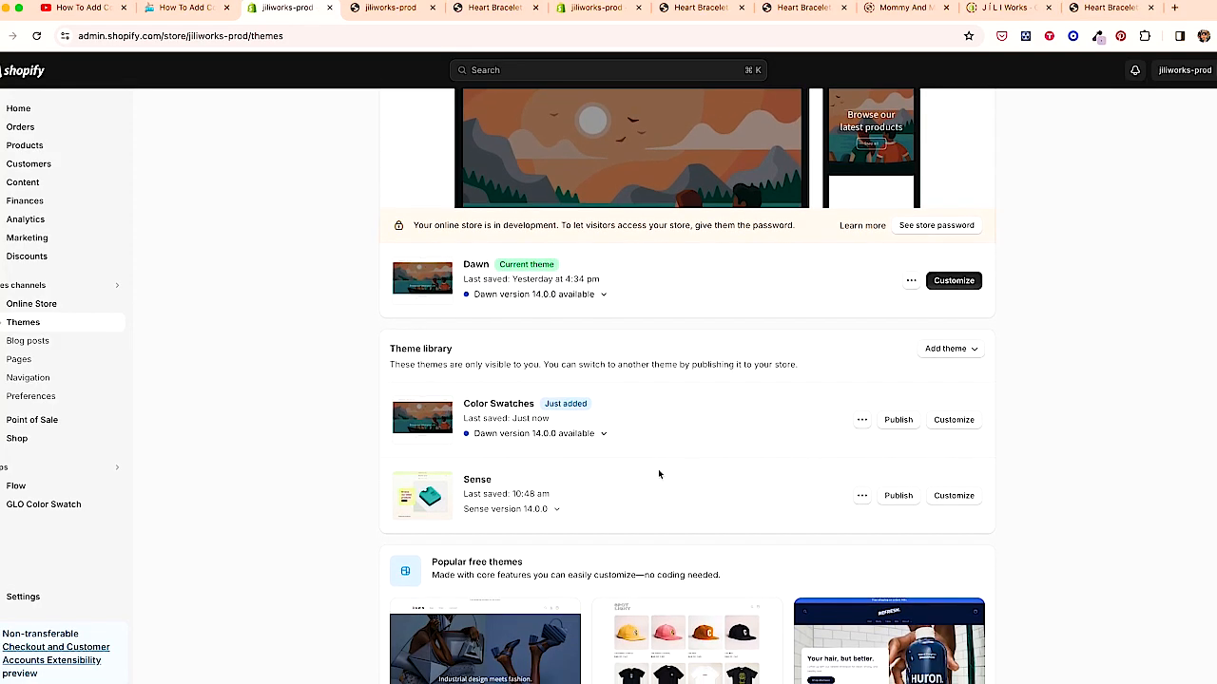
scroll(666, 494, "down", 1)
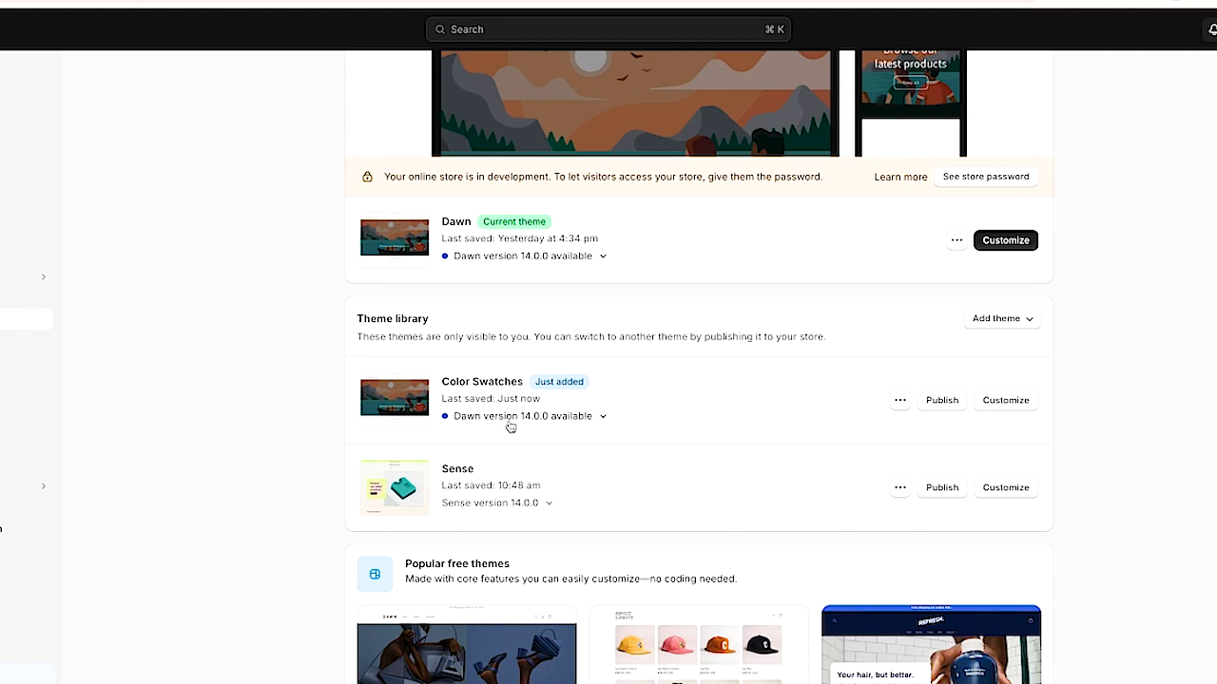
left_click(899, 400)
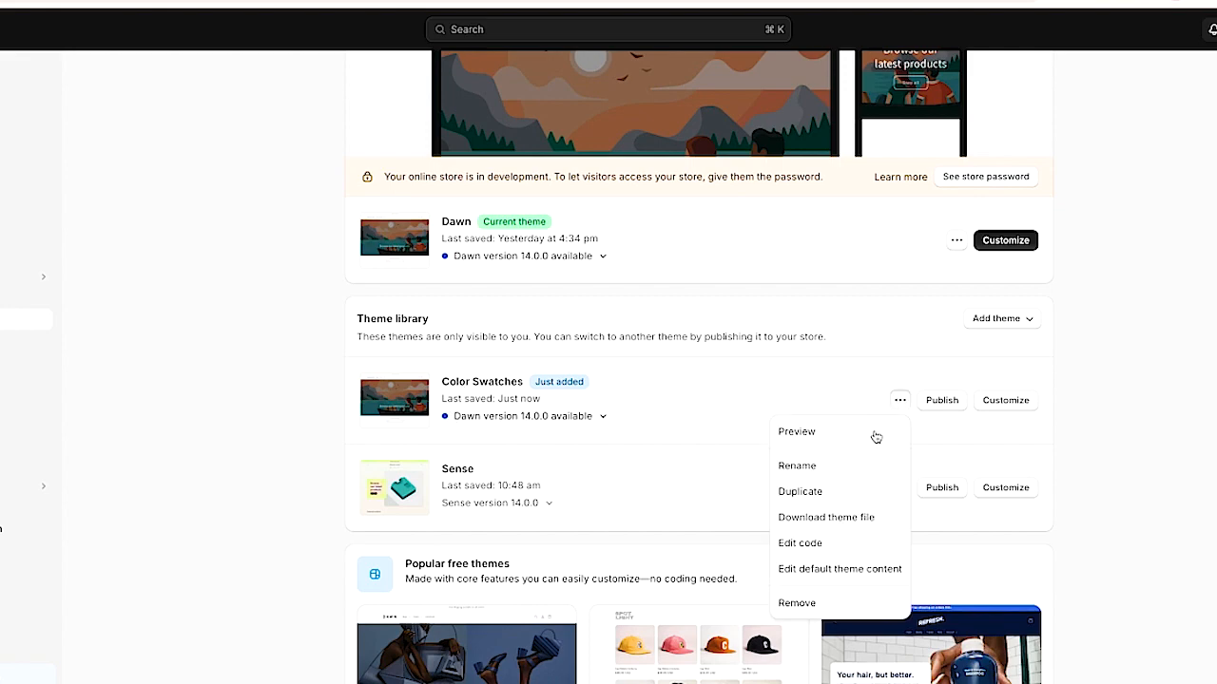
left_click(400, 6)
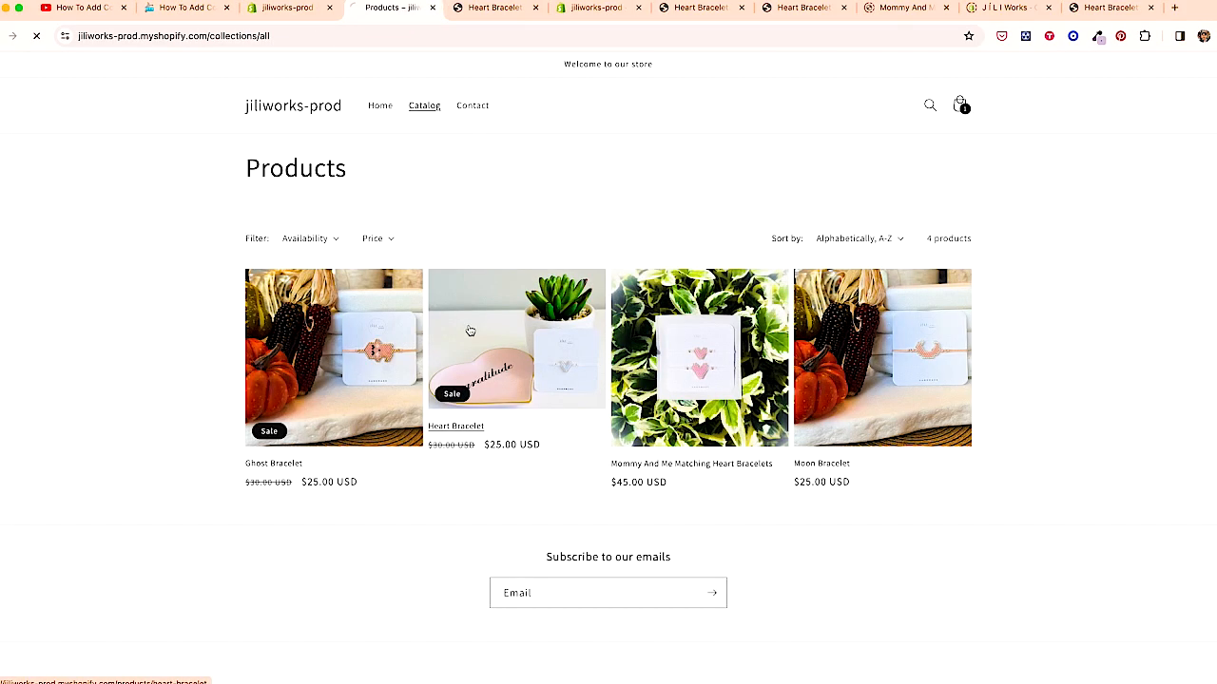
left_click(470, 331)
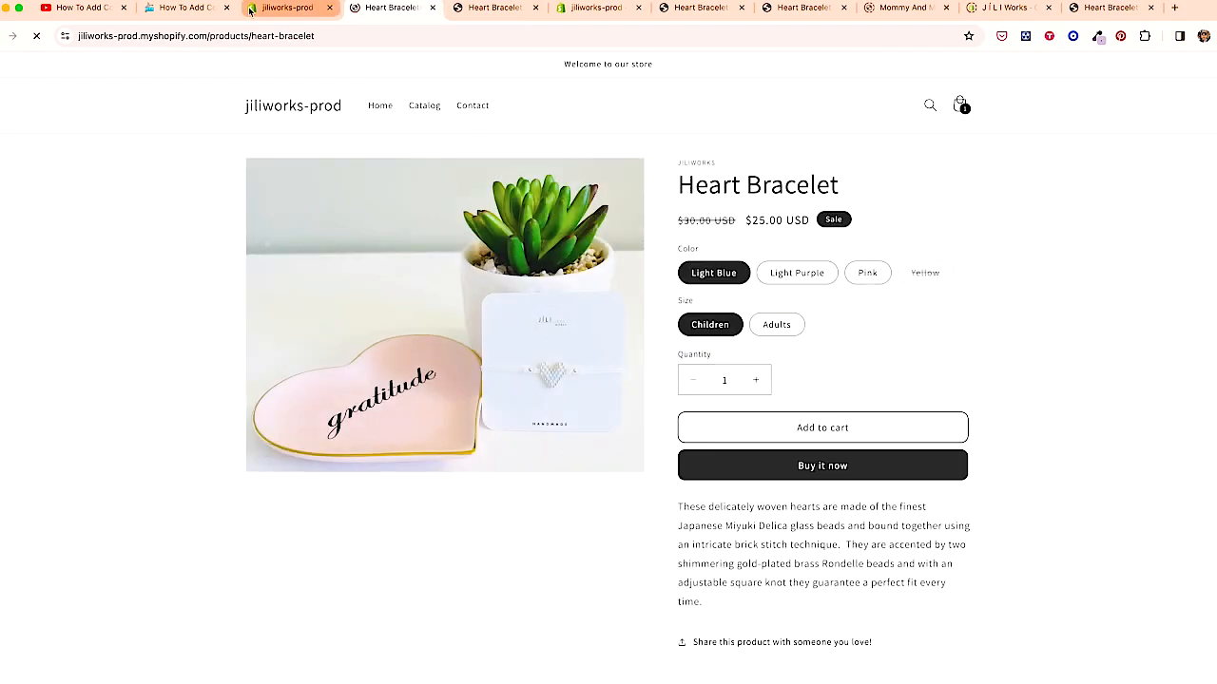
left_click(276, 9)
left_click(9, 69)
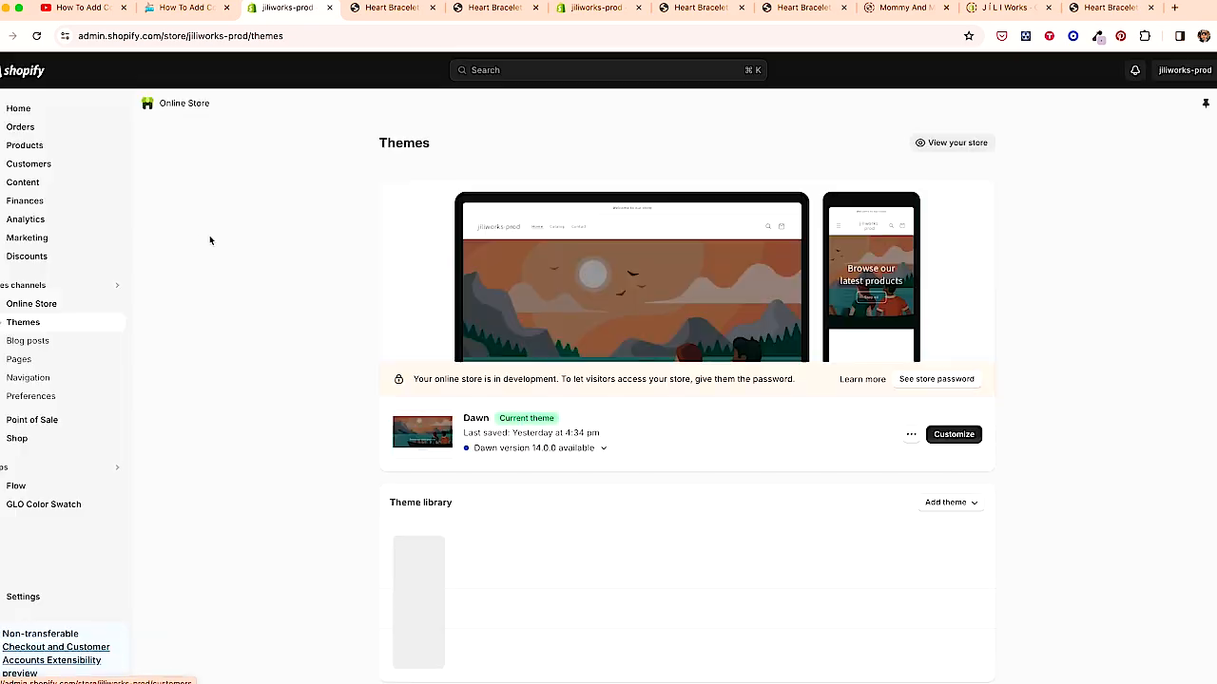
scroll(855, 565, "down", 5)
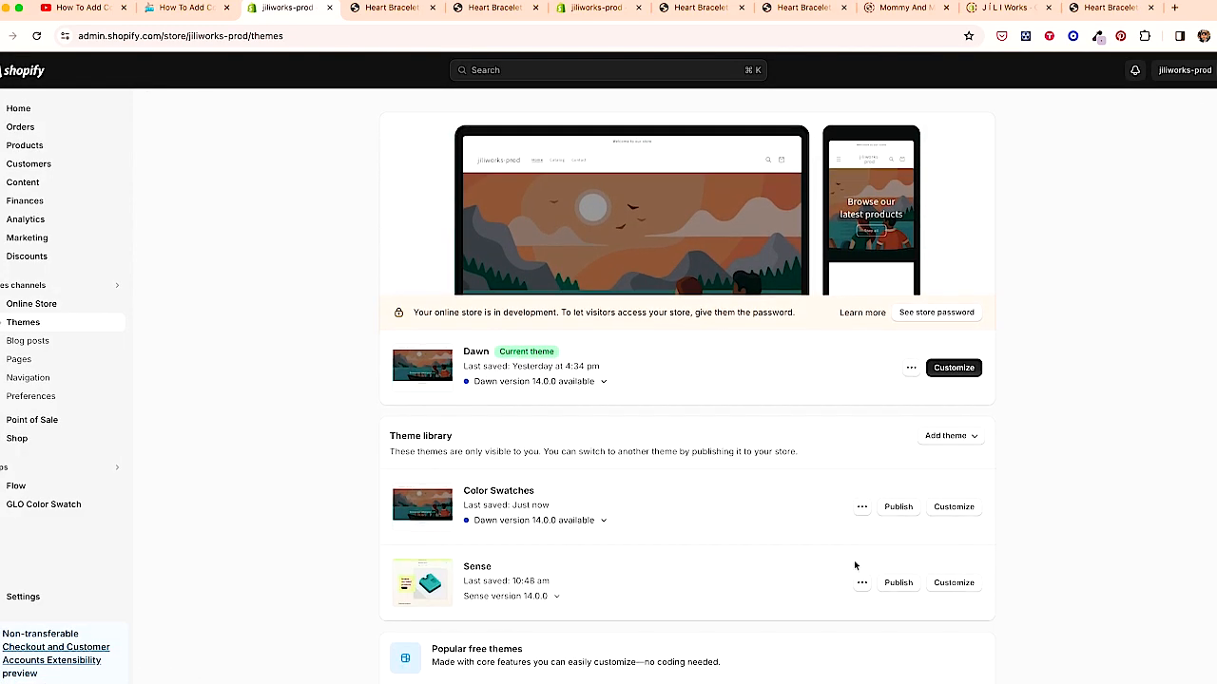
- Open a preview of the Color Swatches theme in a new tab
left_click(862, 362)
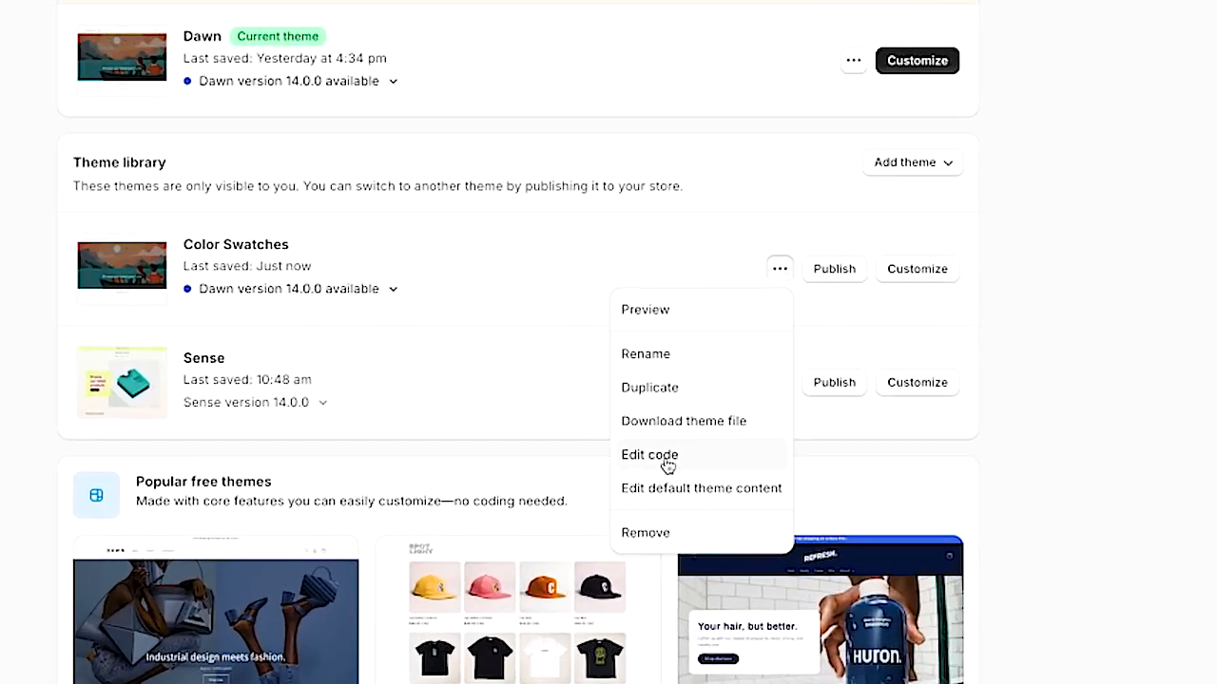
right_click(786, 485)
left_click(689, 268)
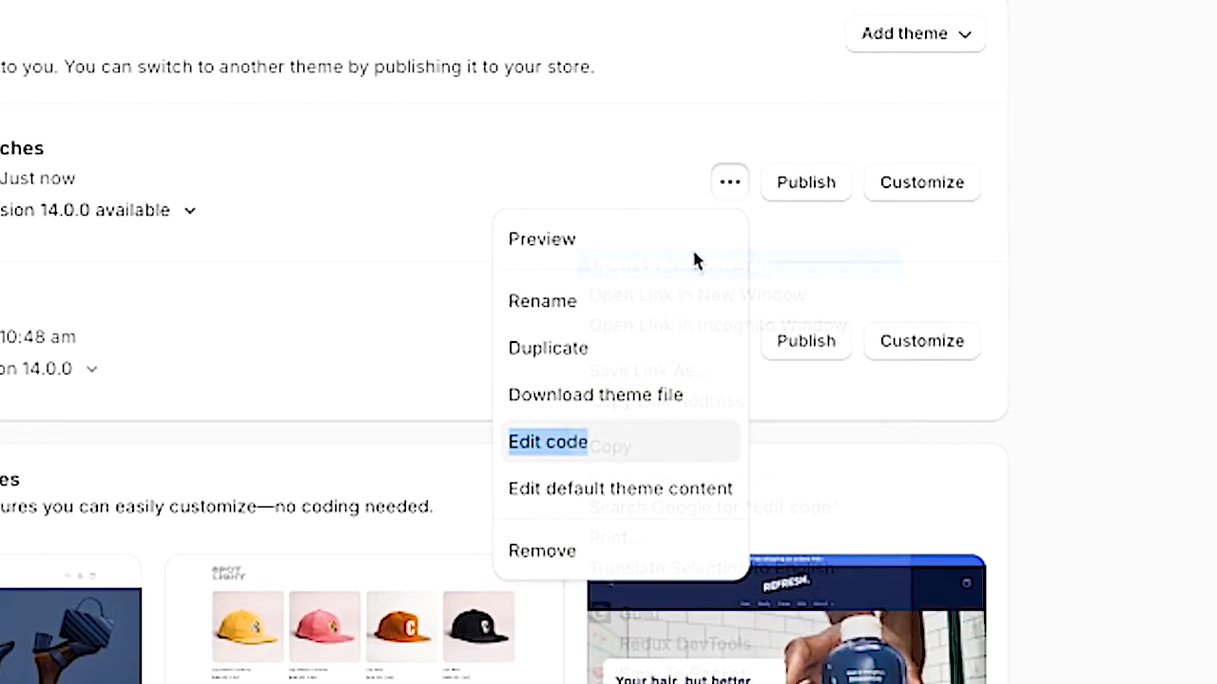
right_click(563, 243)
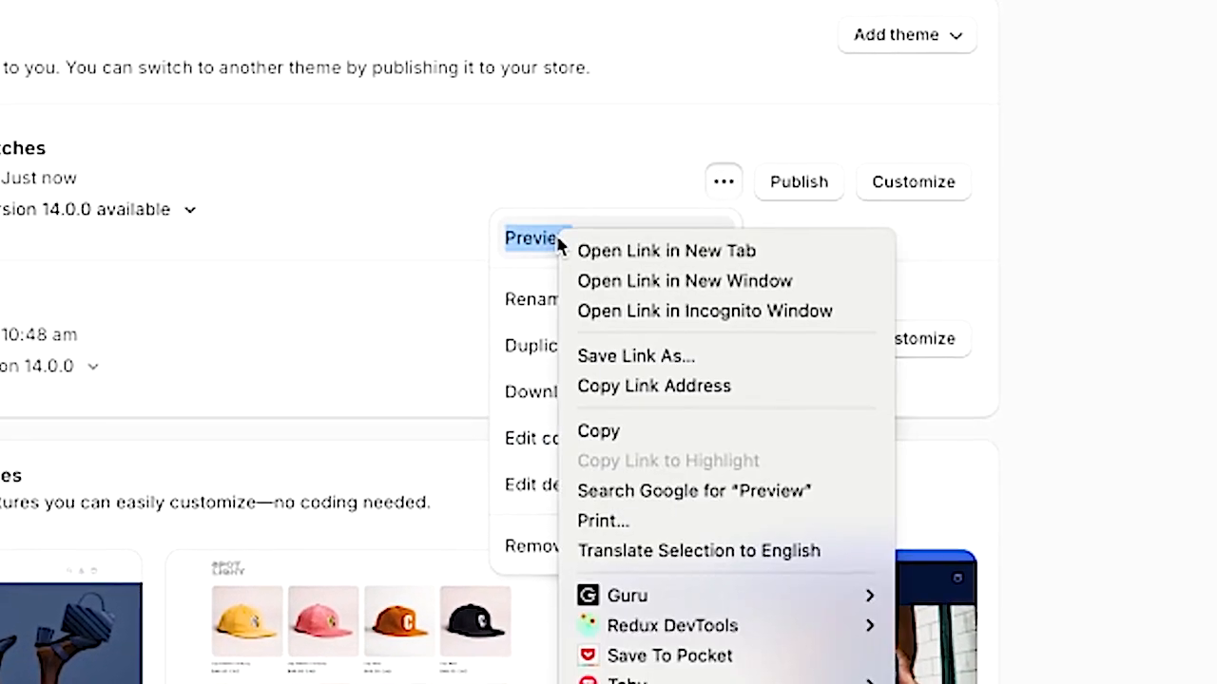
left_click(656, 252)
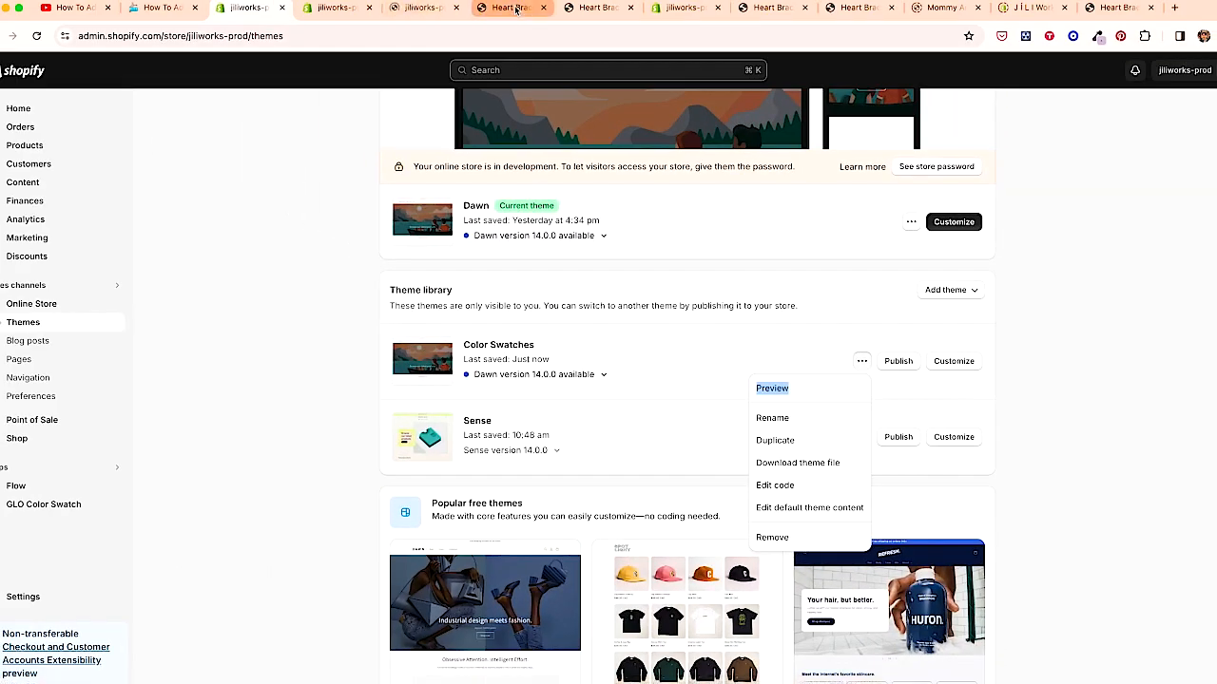
left_click(533, 8)
left_click(544, 8)
left_click(421, 8)
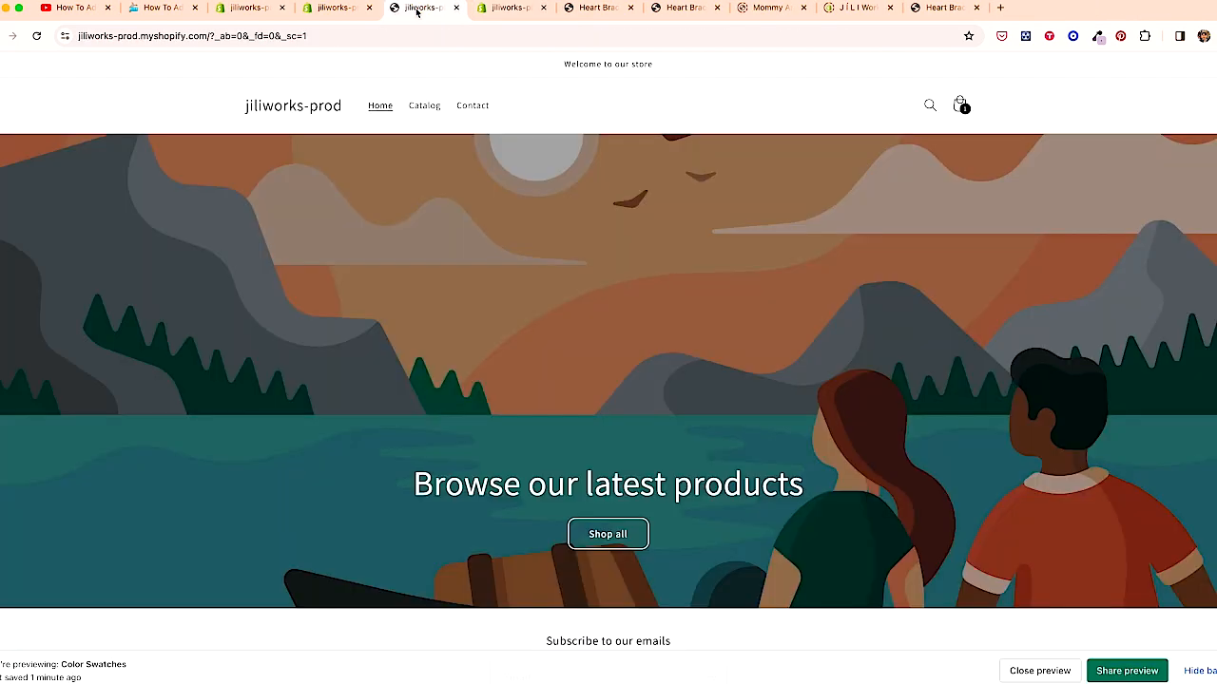
- Copy the Step 1 settings_schema.json code from the tutorial page
left_click(269, 8)
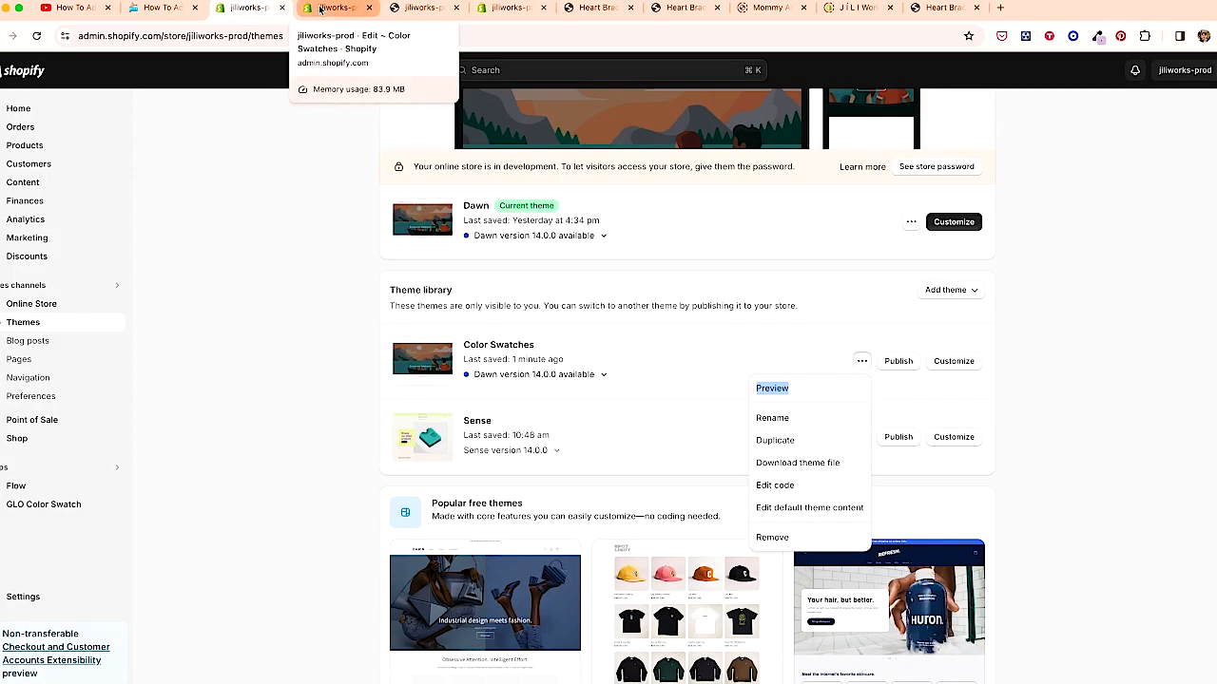
left_click(321, 9)
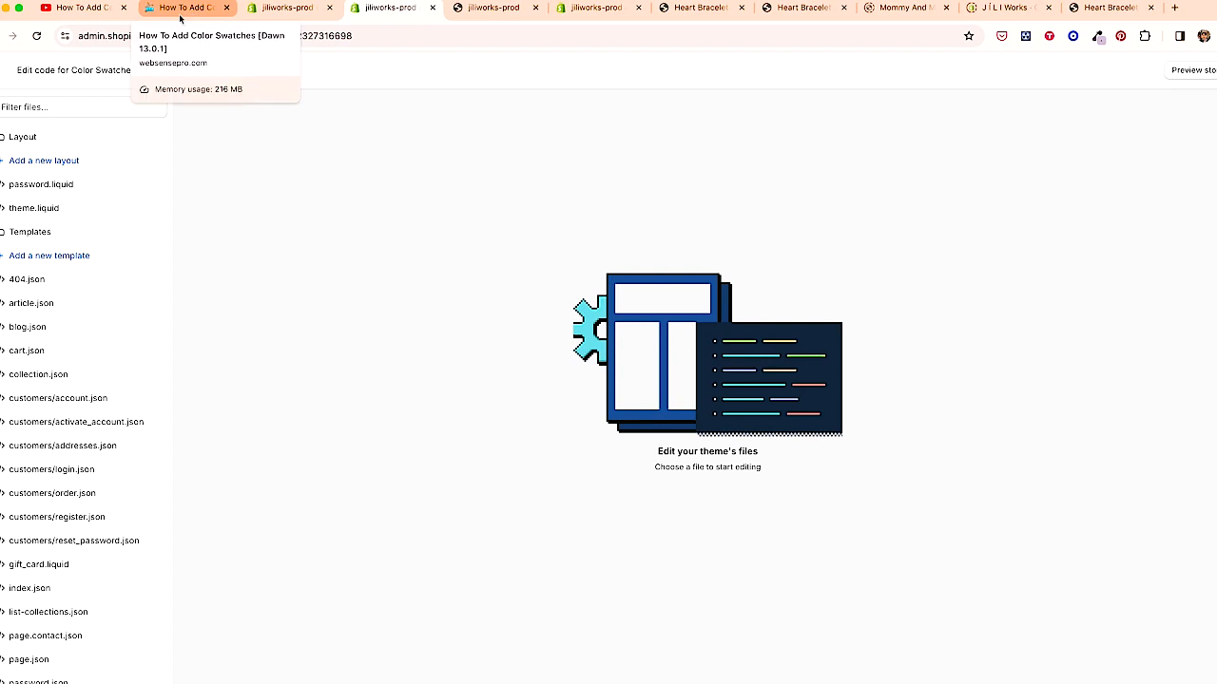
left_click(180, 11)
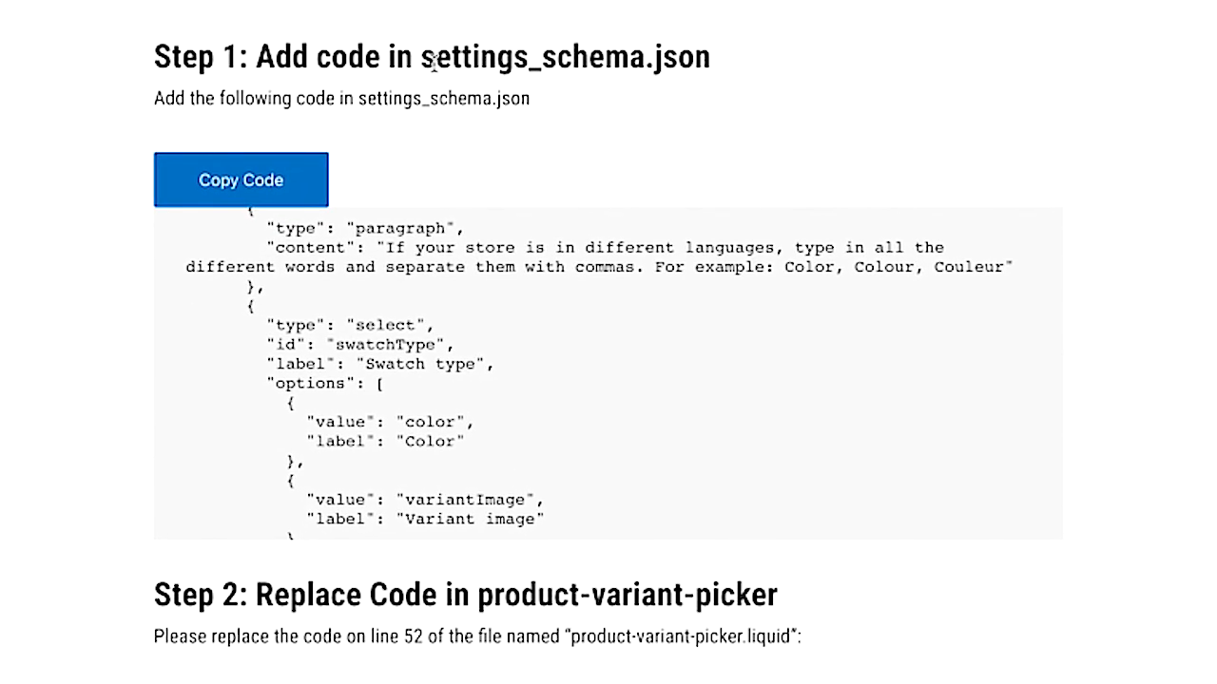
left_click(267, 179)
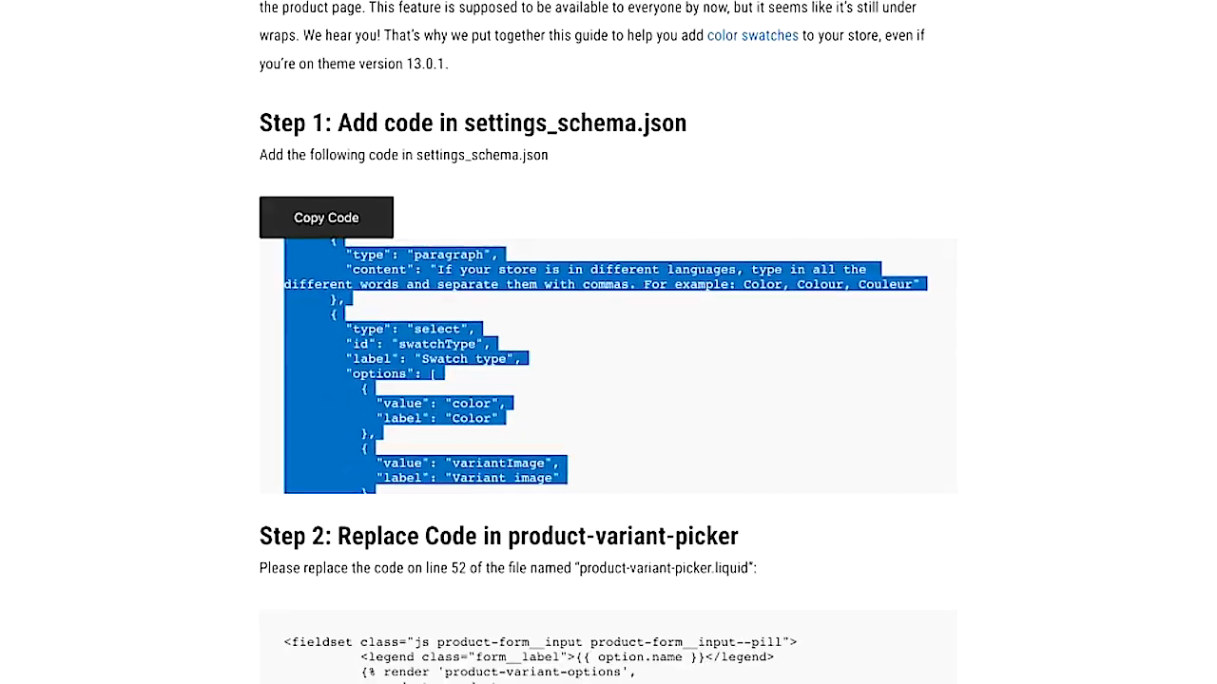
- Open settings_schema.json for the Color Swatches theme, paste the copied code after the theme_info block, and save
type("se")
type("tting")
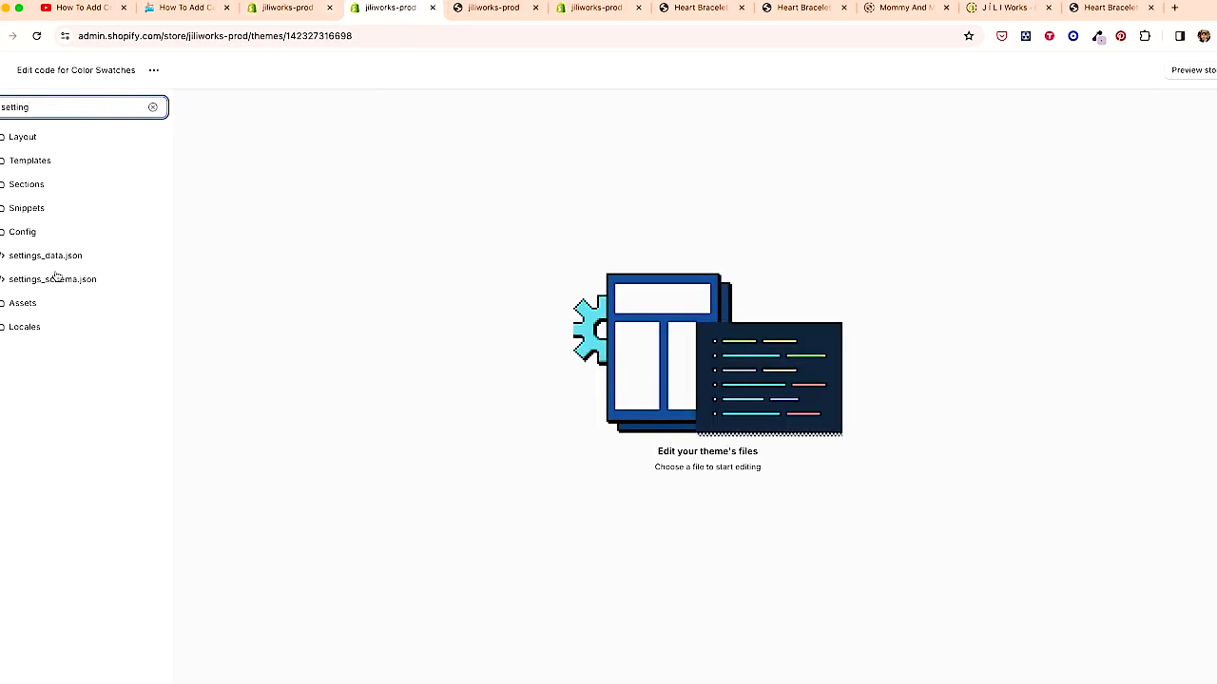
left_click(57, 278)
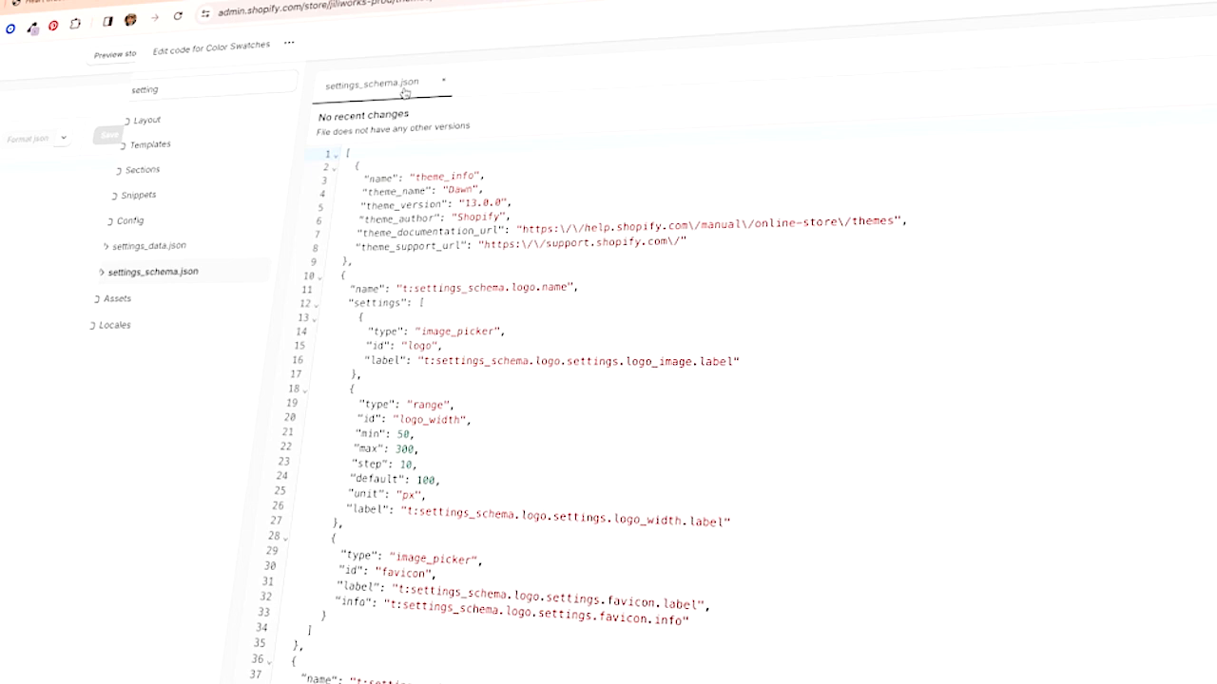
left_click_drag(355, 167, 353, 262)
left_click(346, 153)
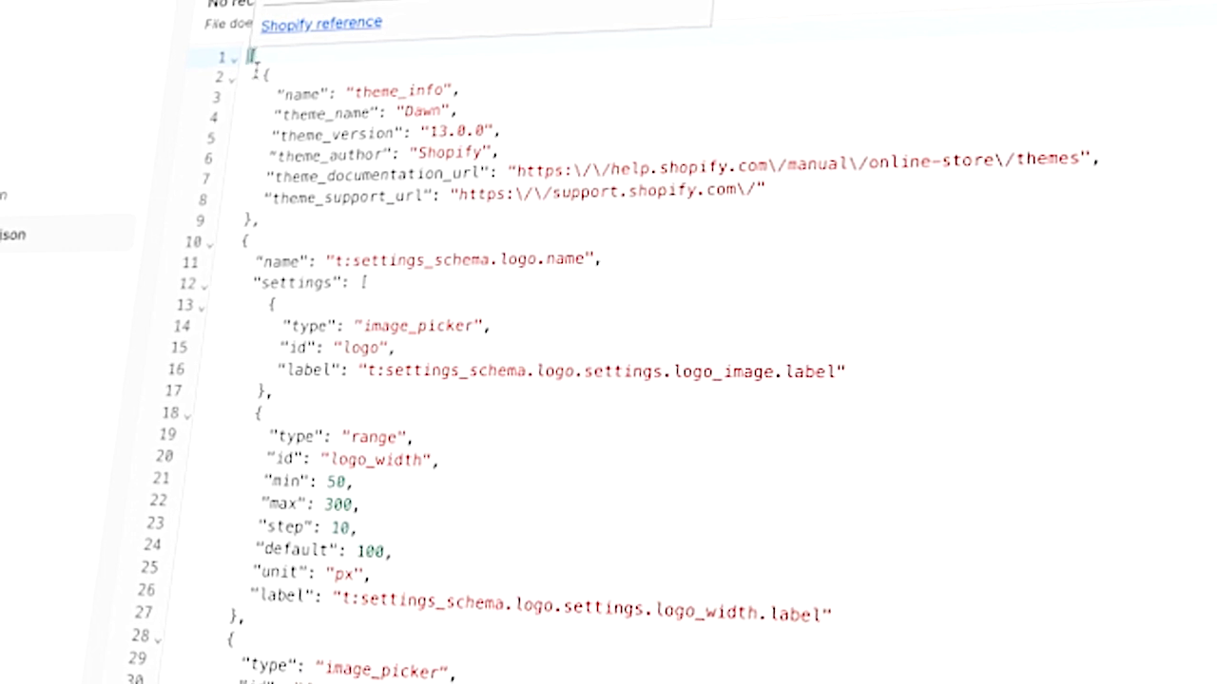
left_click_drag(255, 77, 251, 219)
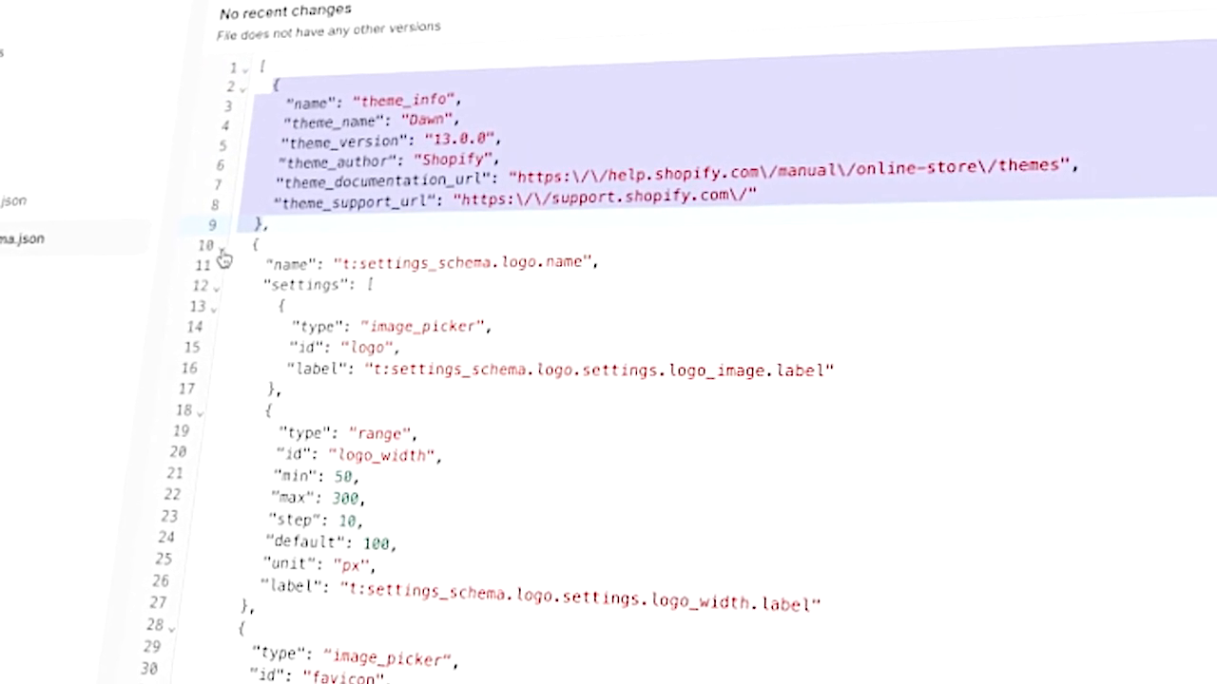
left_click(220, 245)
left_click(251, 93)
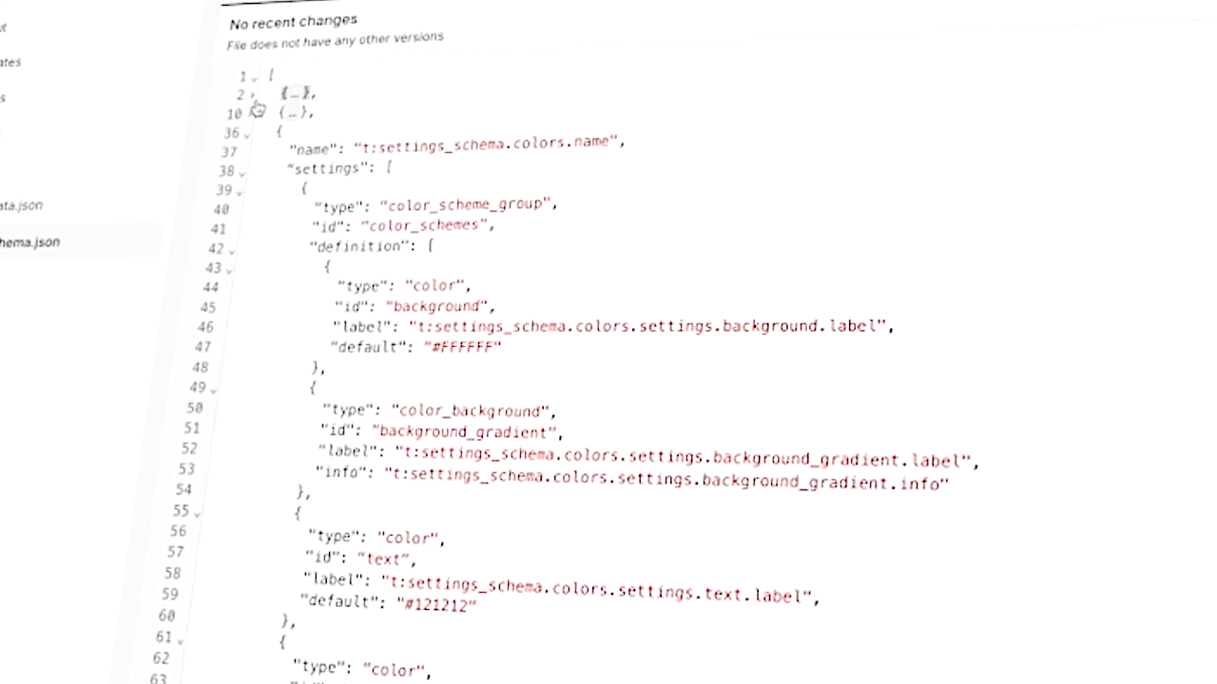
left_click(252, 133)
left_click(254, 139)
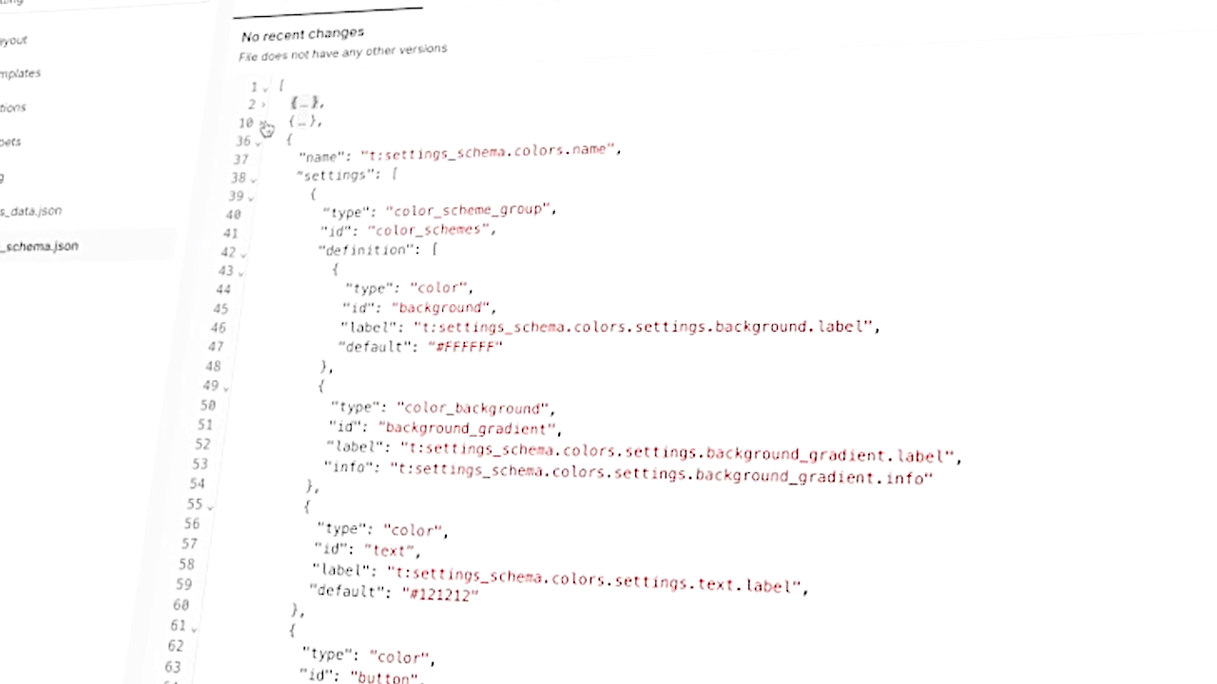
left_click(257, 120)
left_click(259, 102)
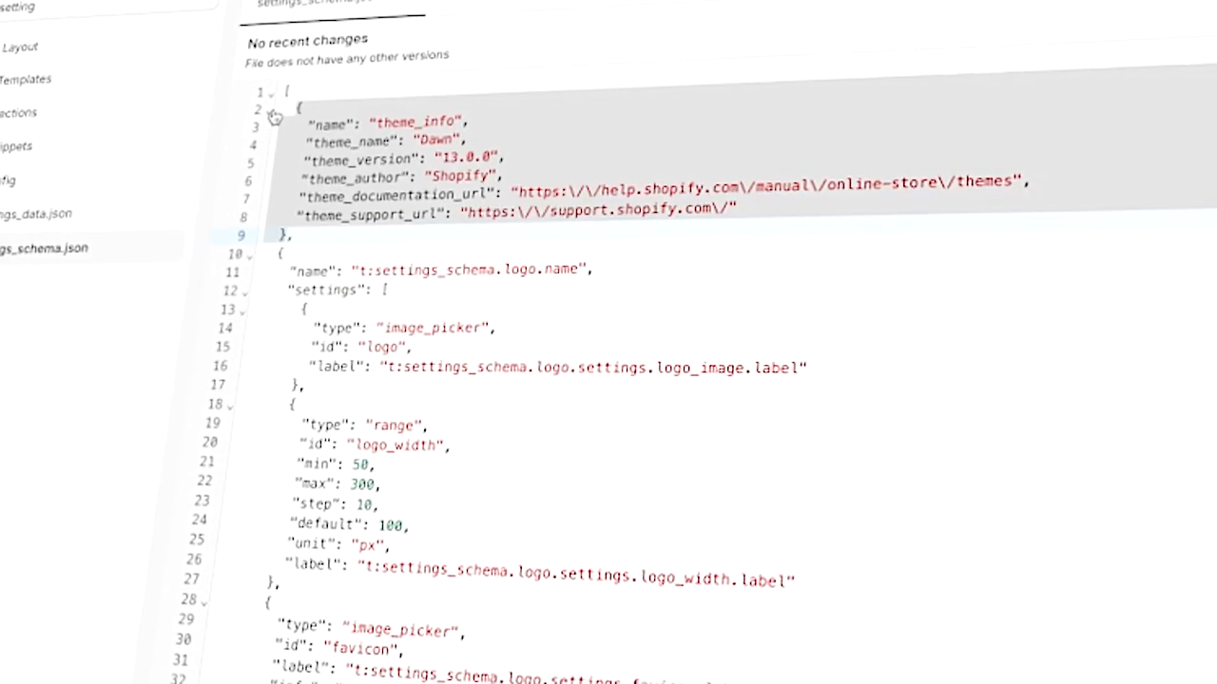
left_click(420, 233)
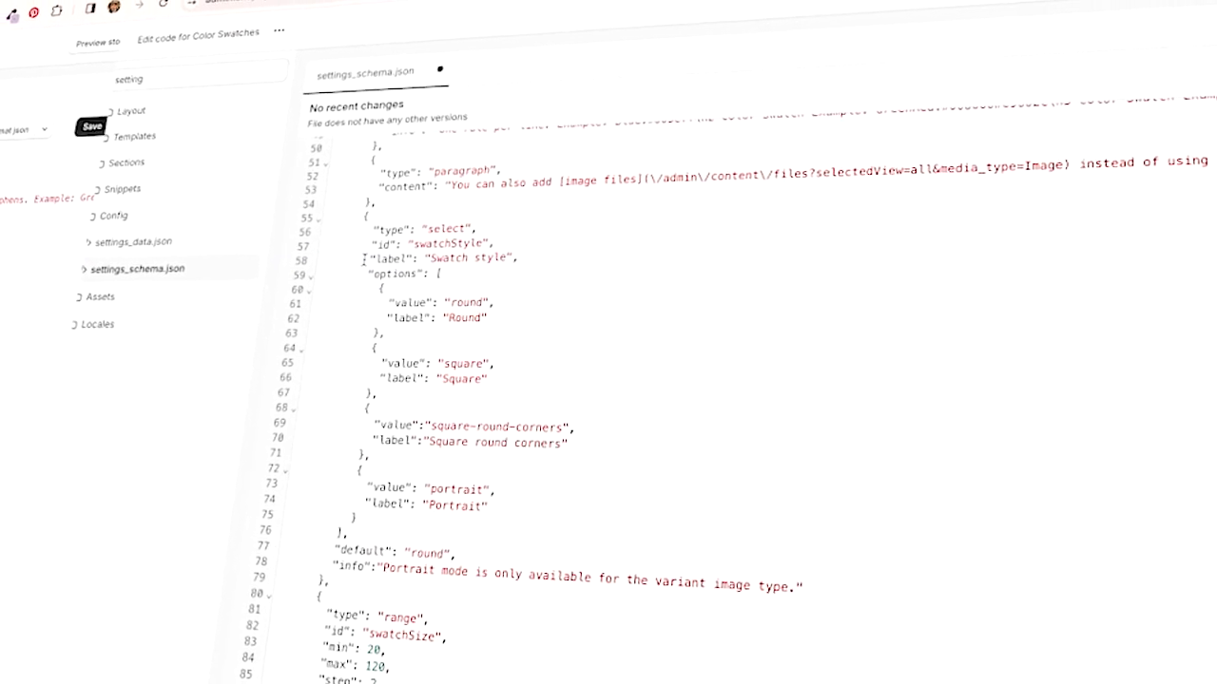
scroll(362, 259, "up", 15)
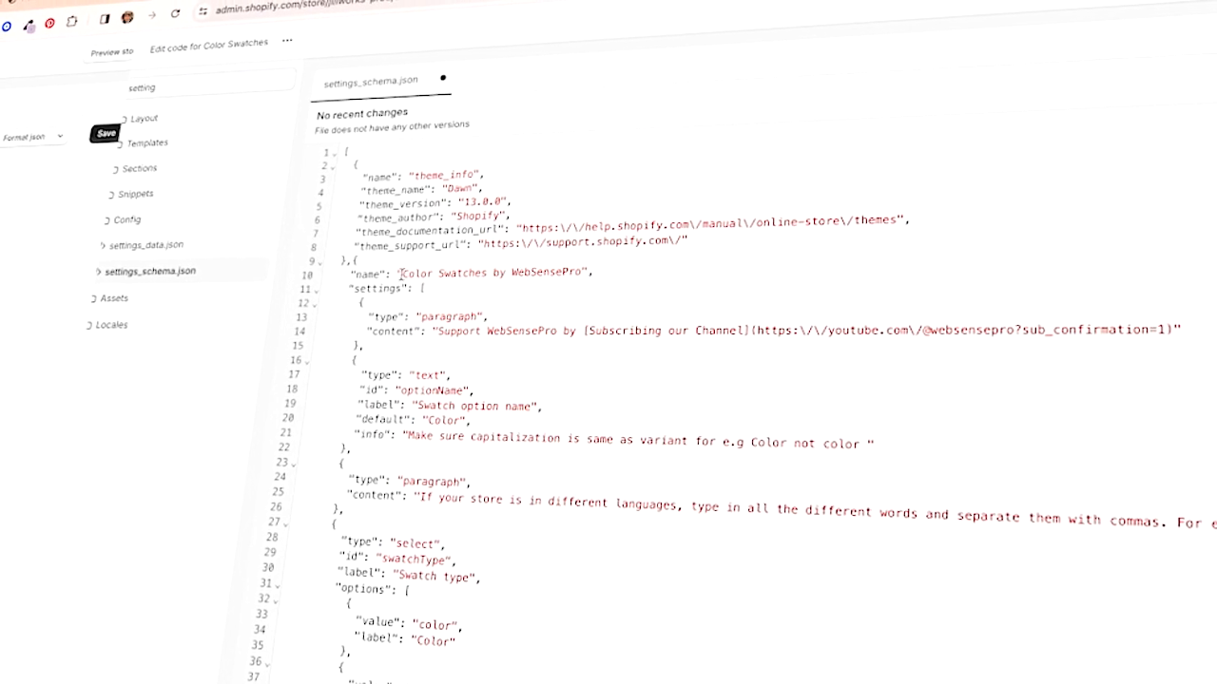
left_click_drag(399, 273, 609, 273)
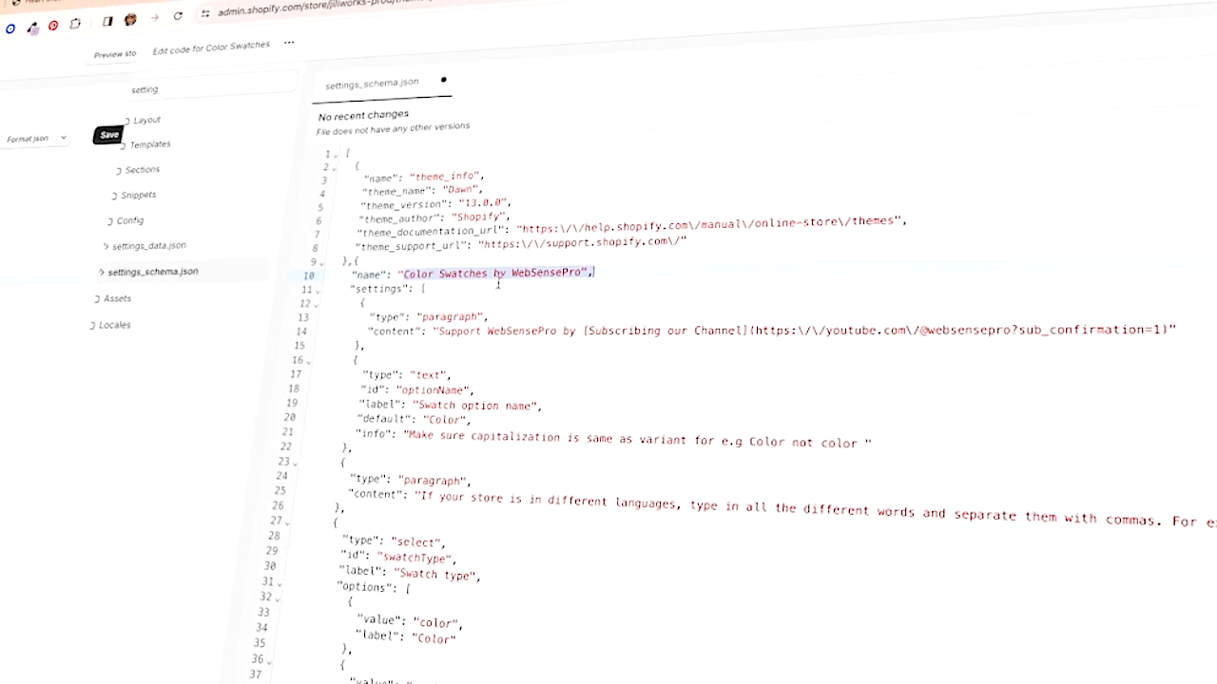
left_click(1210, 153)
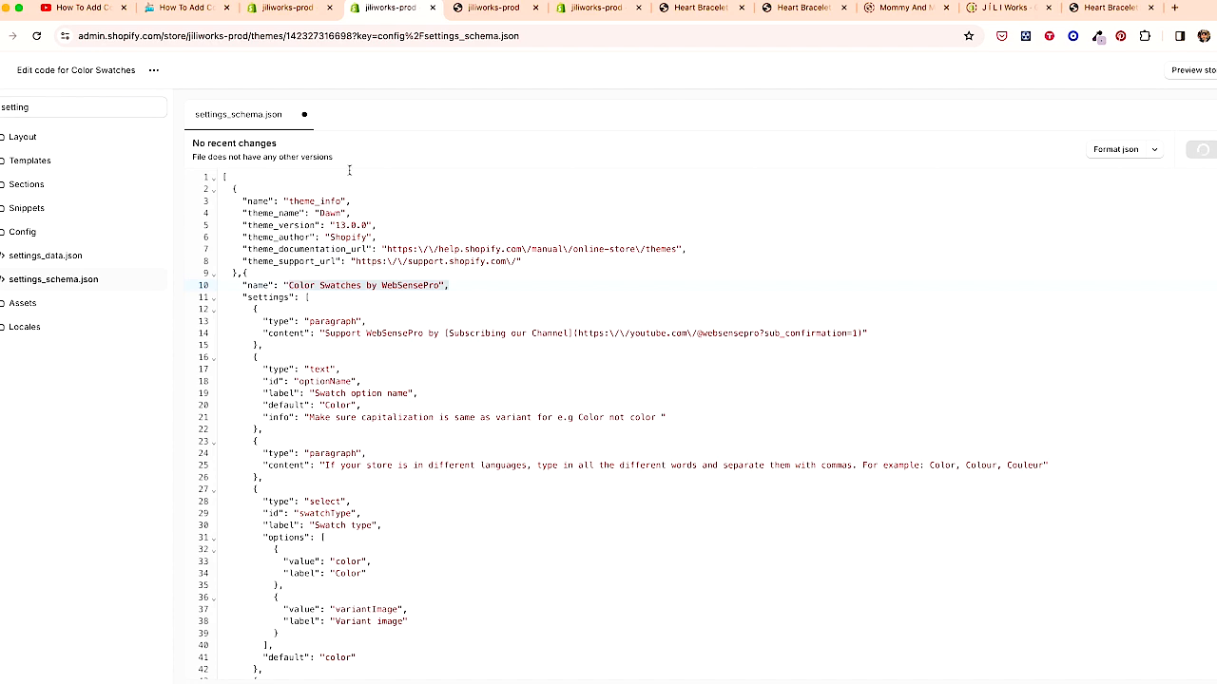
- Open the Color Swatches theme in the customizer and examine the new Color Swatches by WebSensePro theme settings
left_click(285, 8)
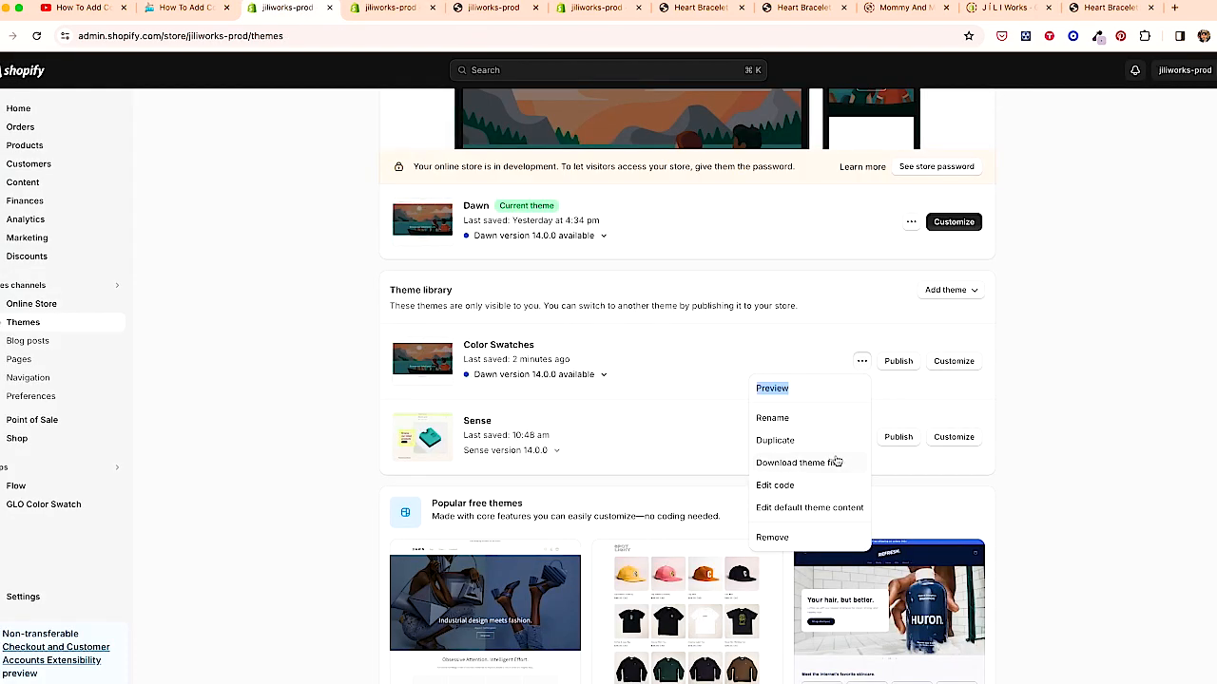
left_click(821, 347)
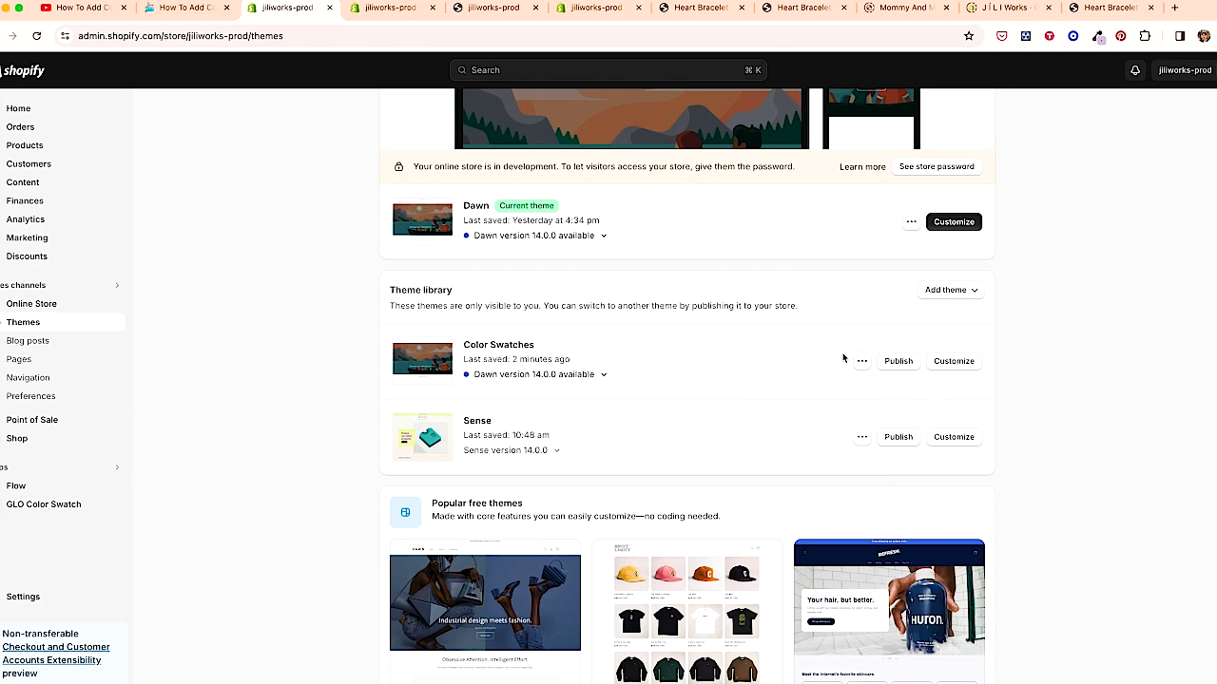
left_click(962, 362)
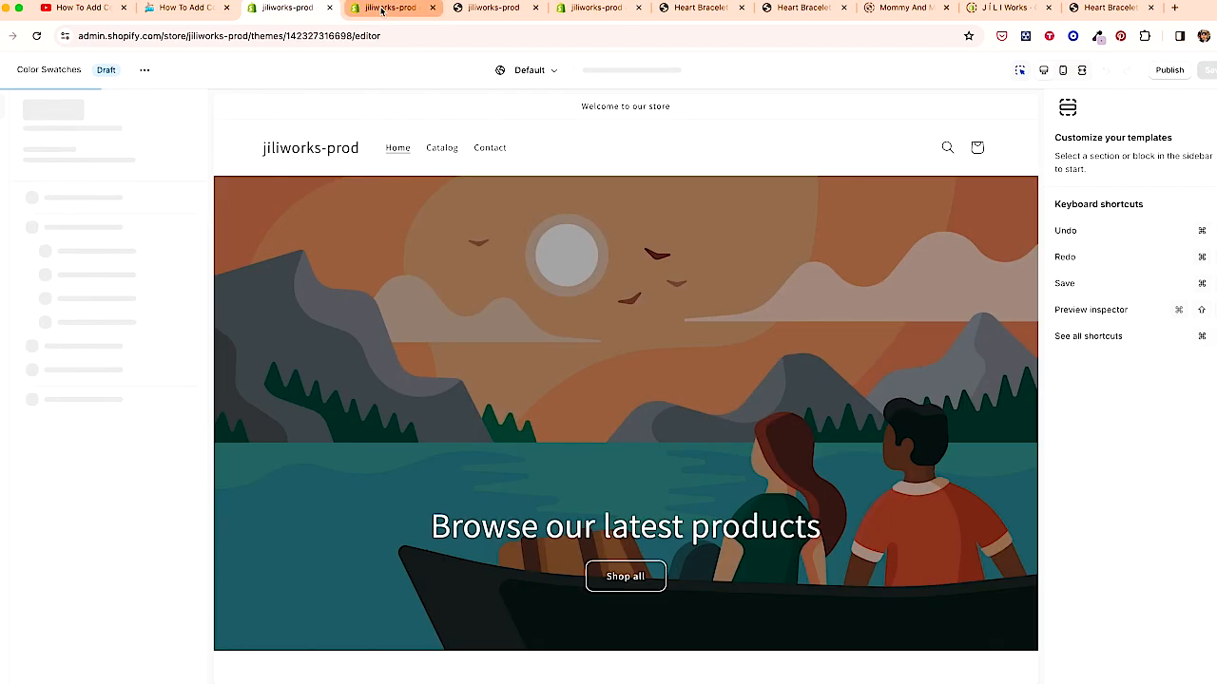
left_click(381, 9)
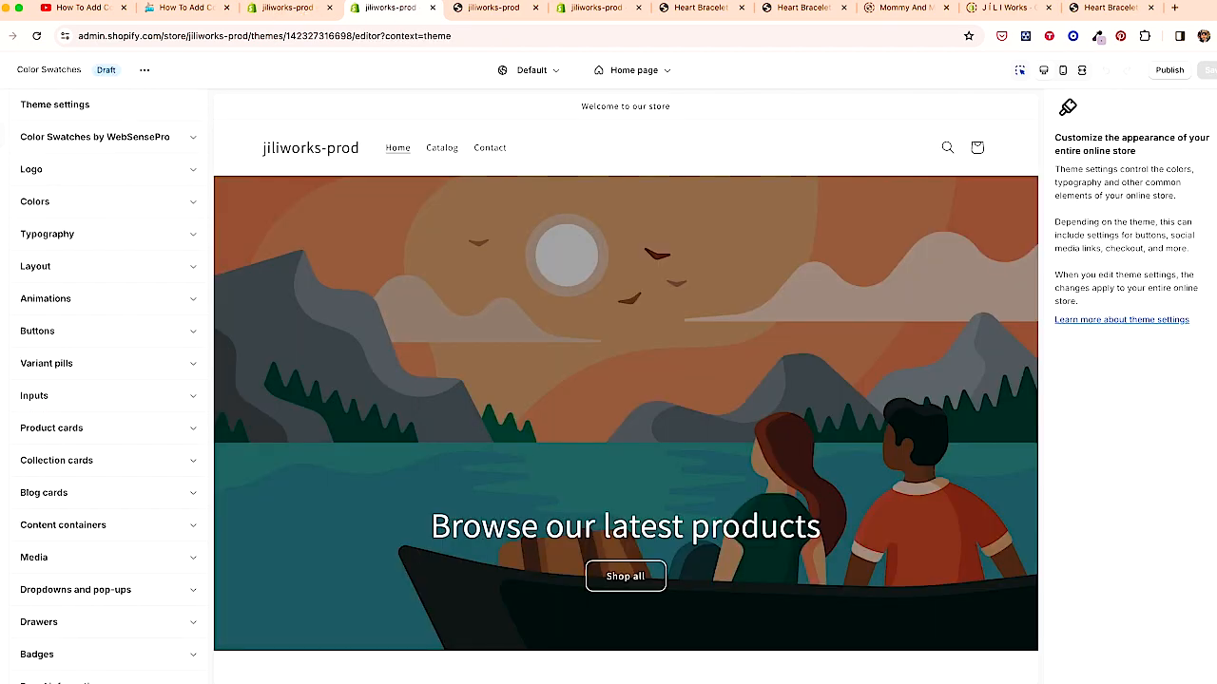
left_click(193, 139)
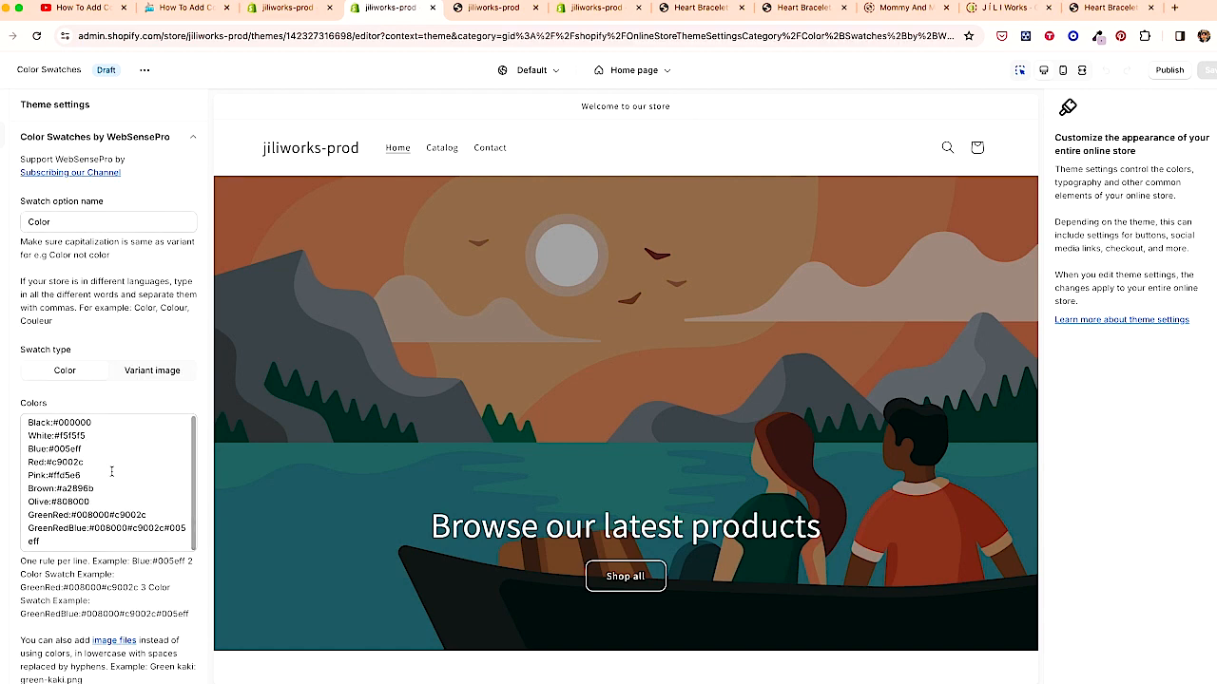
scroll(208, 419, "down", 5)
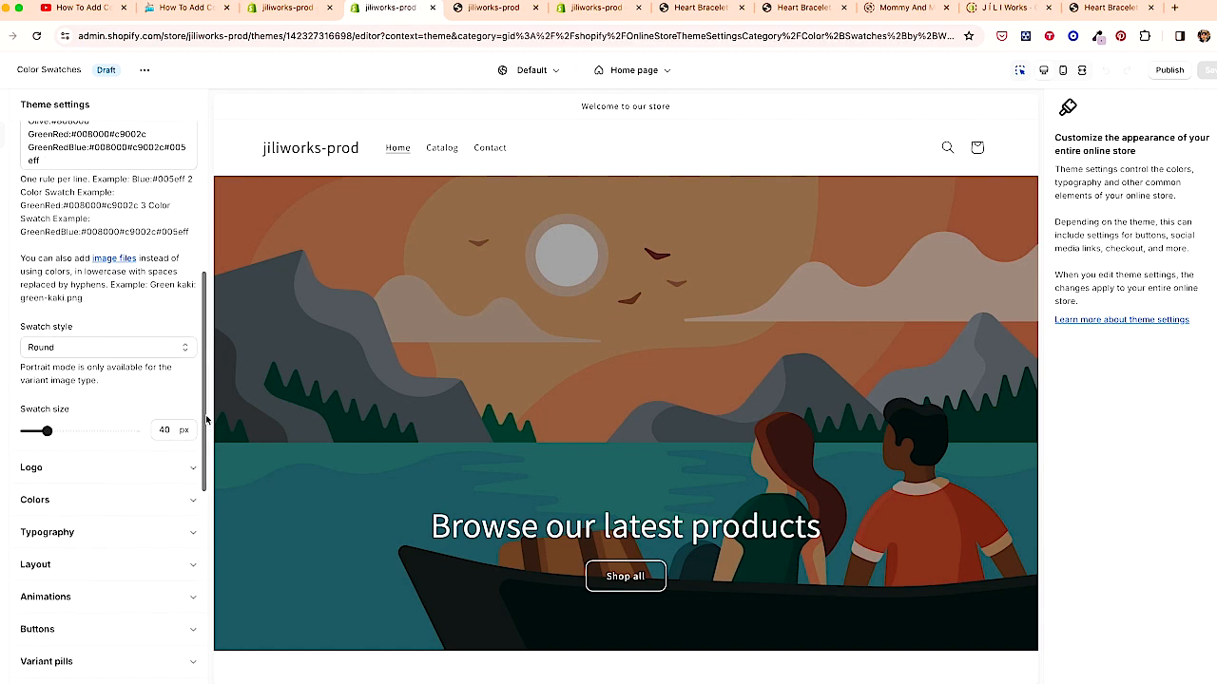
scroll(165, 266, "up", 4)
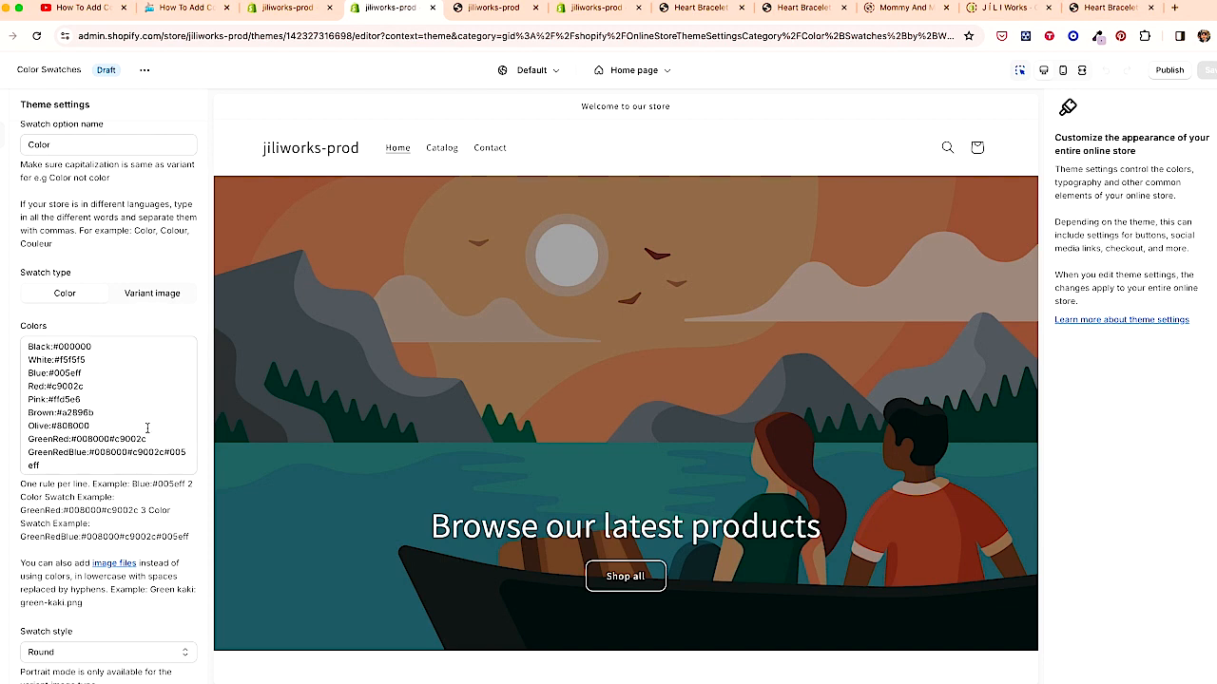
scroll(144, 357, "up", 2)
- Preview the Heart Bracelet product page and examine its variant options alongside the app embeds and swatch settings
left_click(449, 153)
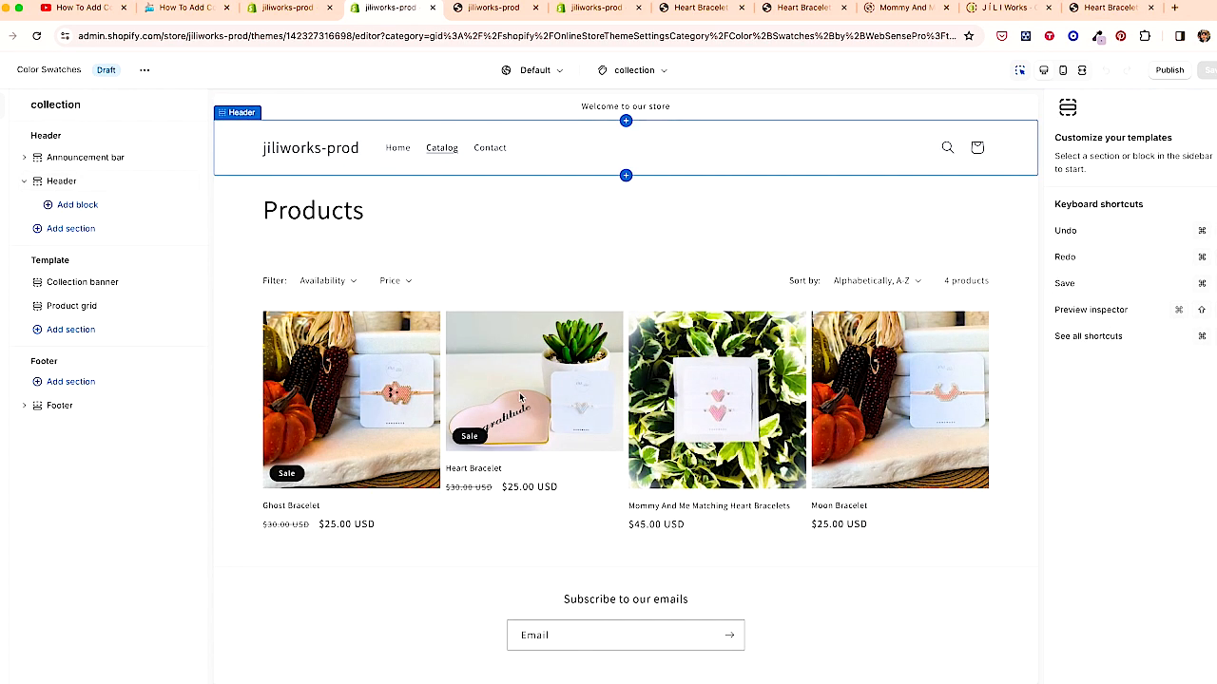
left_click(521, 399)
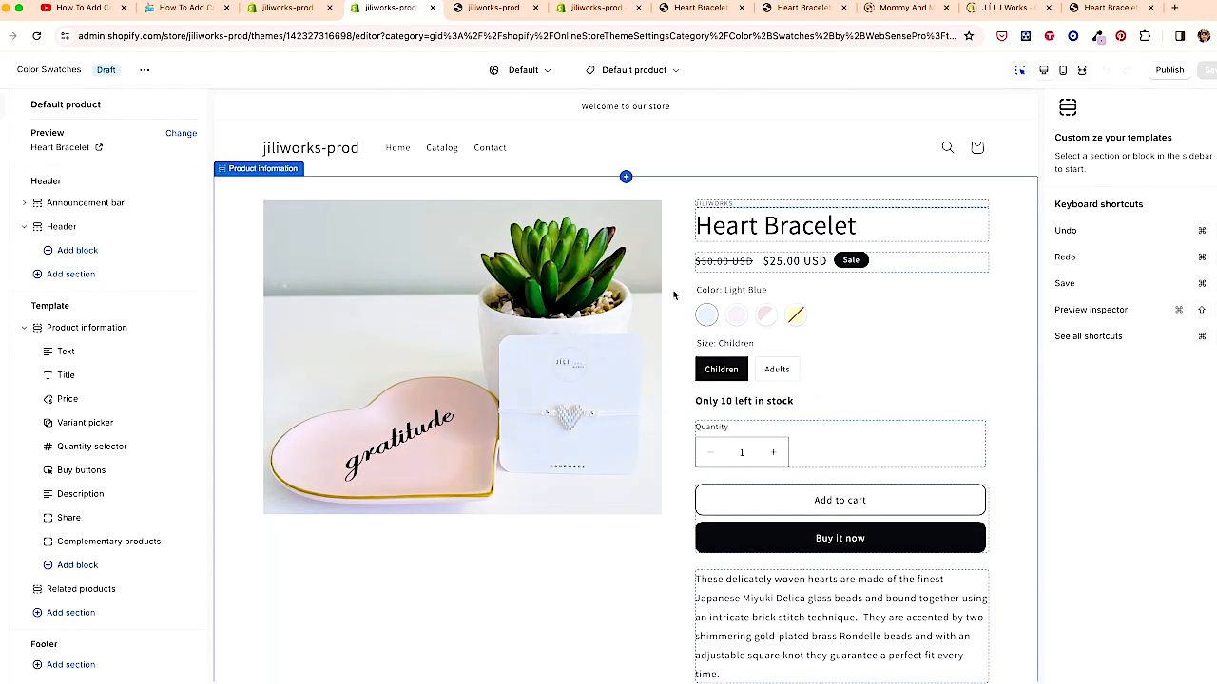
left_click(6, 197)
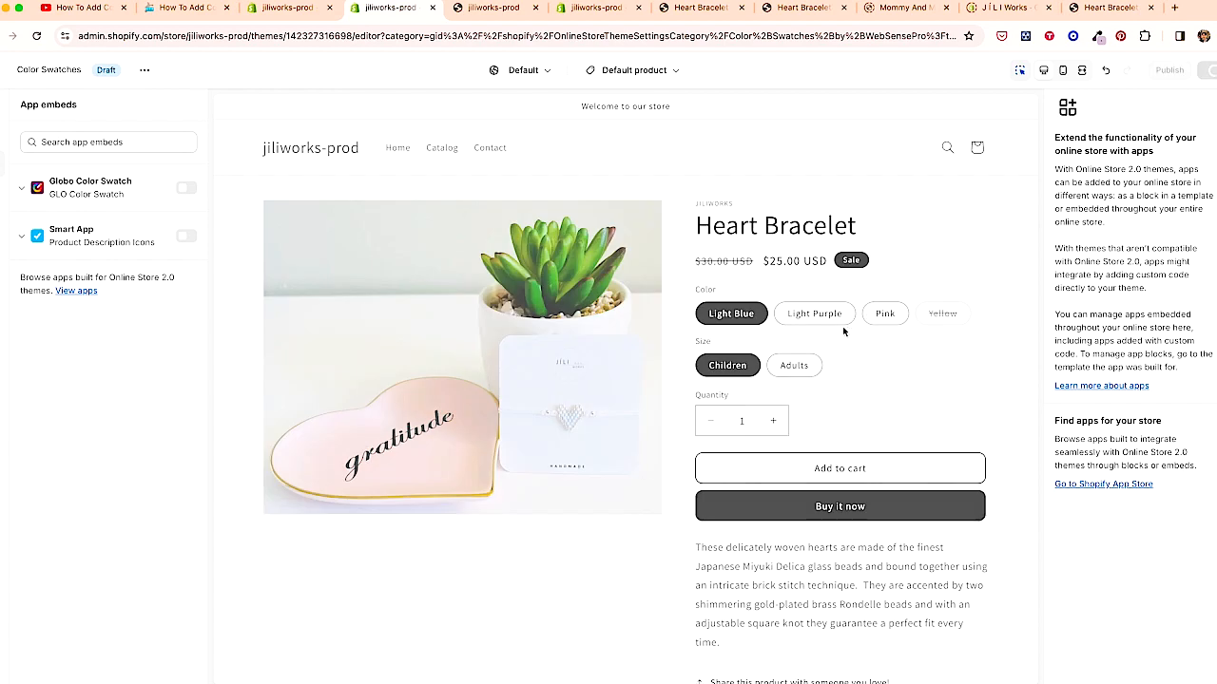
left_click(1209, 72)
left_click(3, 105)
left_click(3, 135)
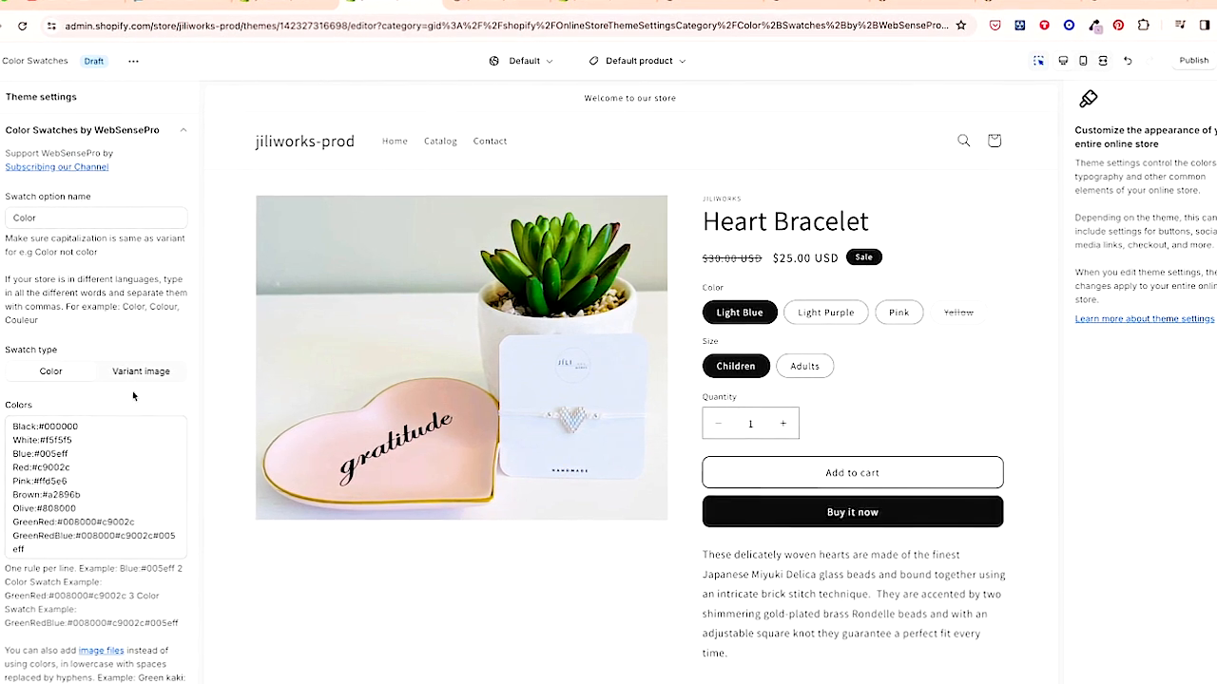
scroll(132, 391, "down", 5)
scroll(132, 391, "up", 5)
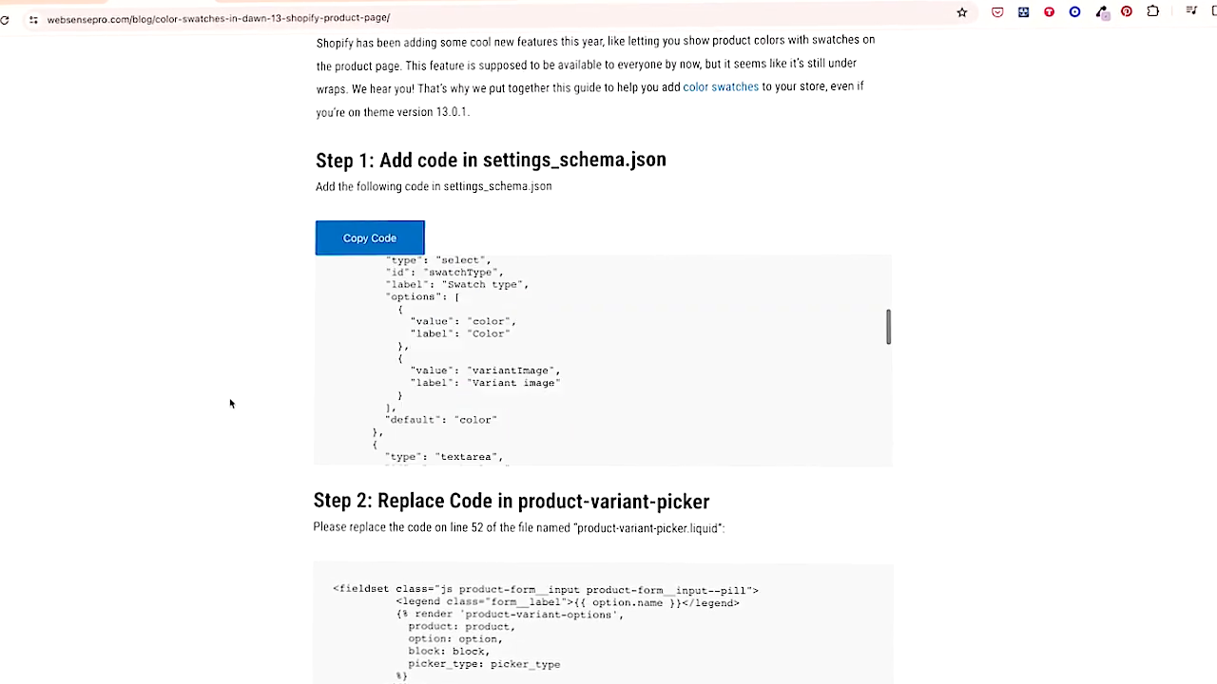
- Review the tutorial's Step 2 replacement code, then open product-variant-picker.liquid in the theme code editor
scroll(225, 403, "down", 3)
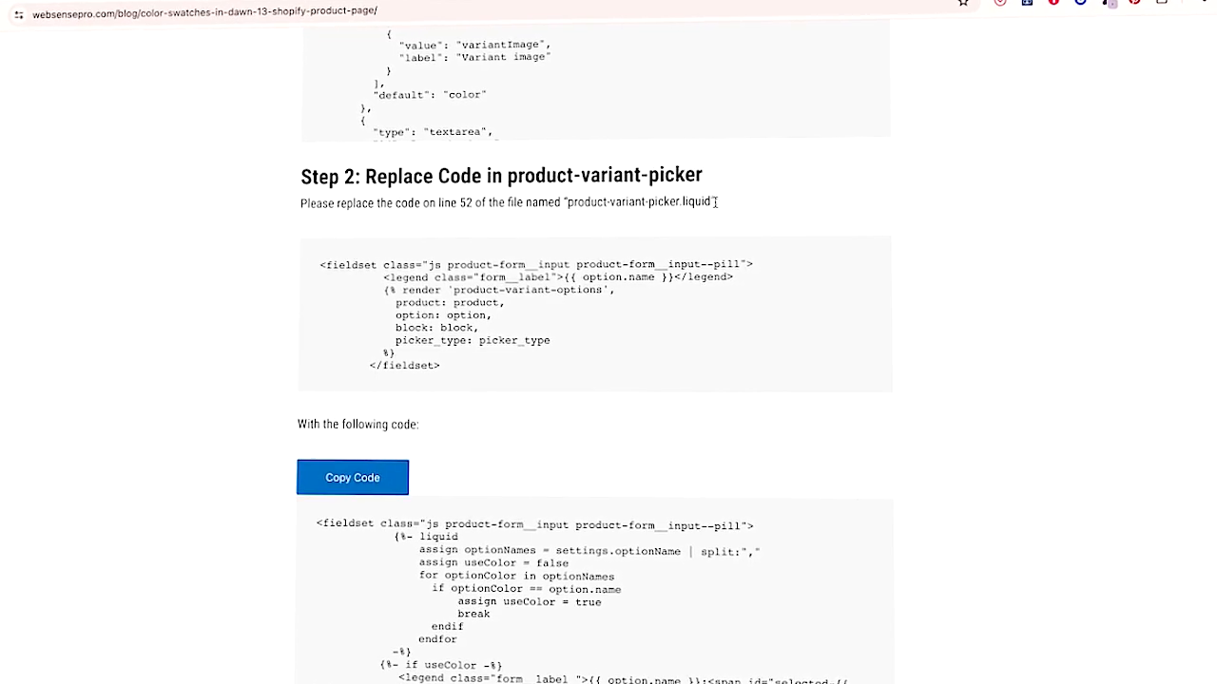
left_click_drag(713, 202, 565, 201)
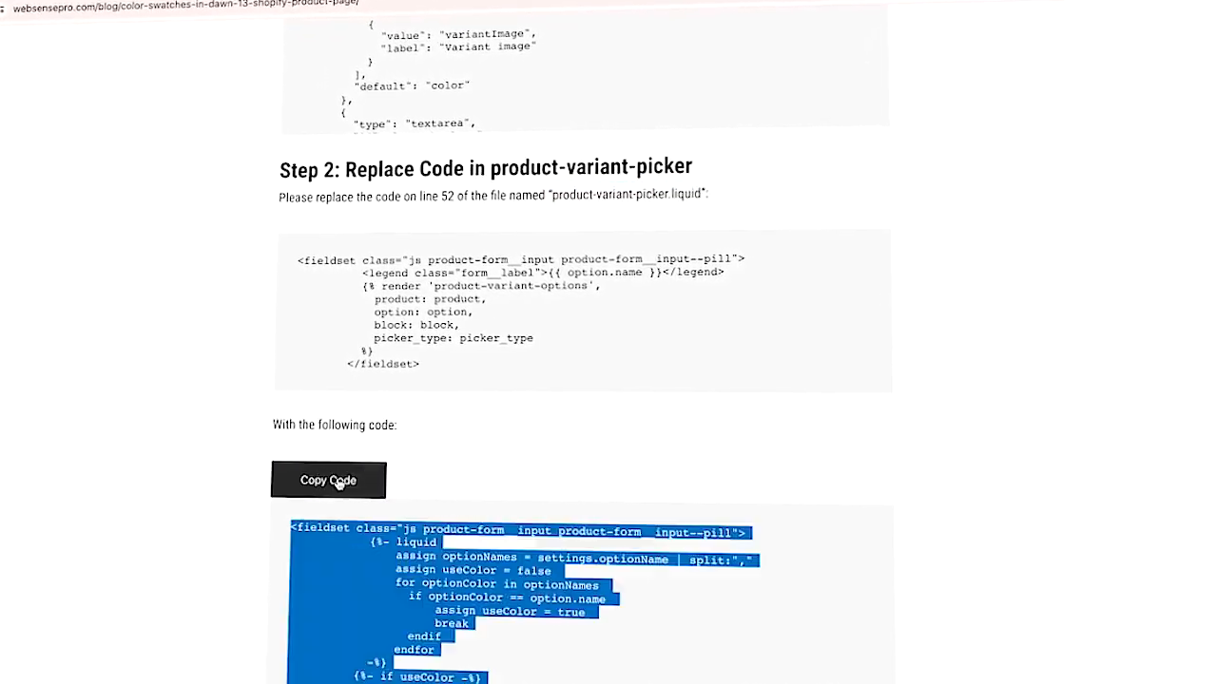
left_click_drag(276, 197, 371, 196)
left_click(428, 190)
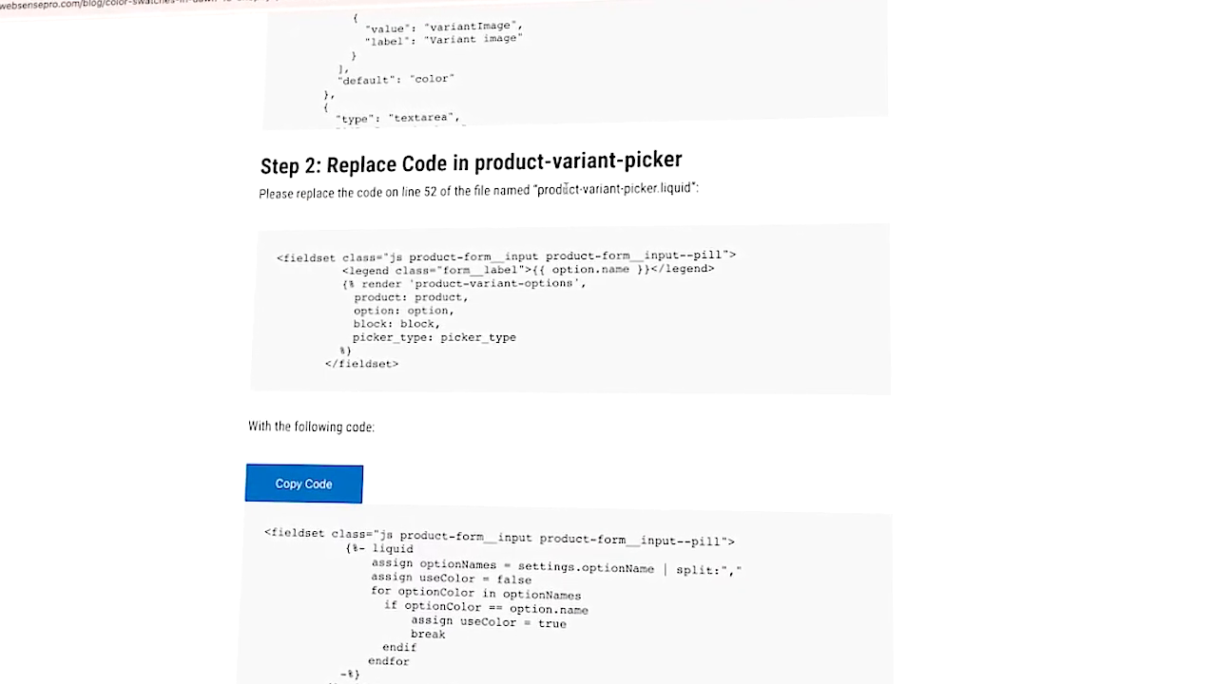
left_click_drag(258, 258, 394, 408)
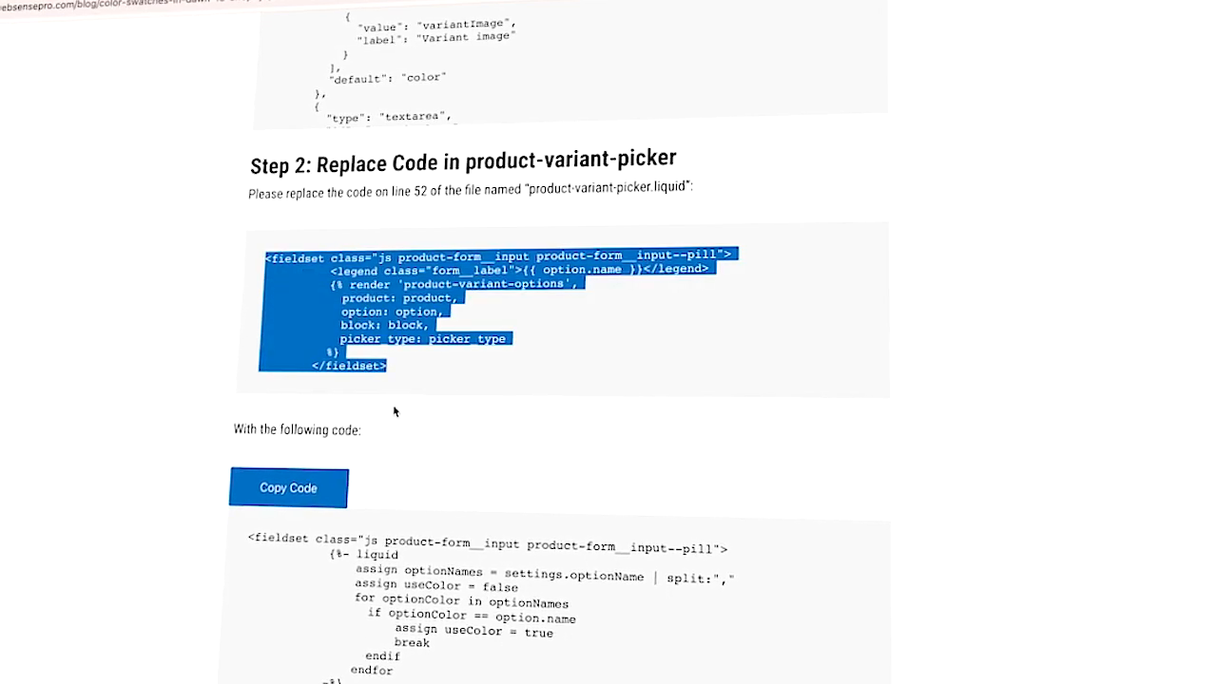
left_click(301, 258)
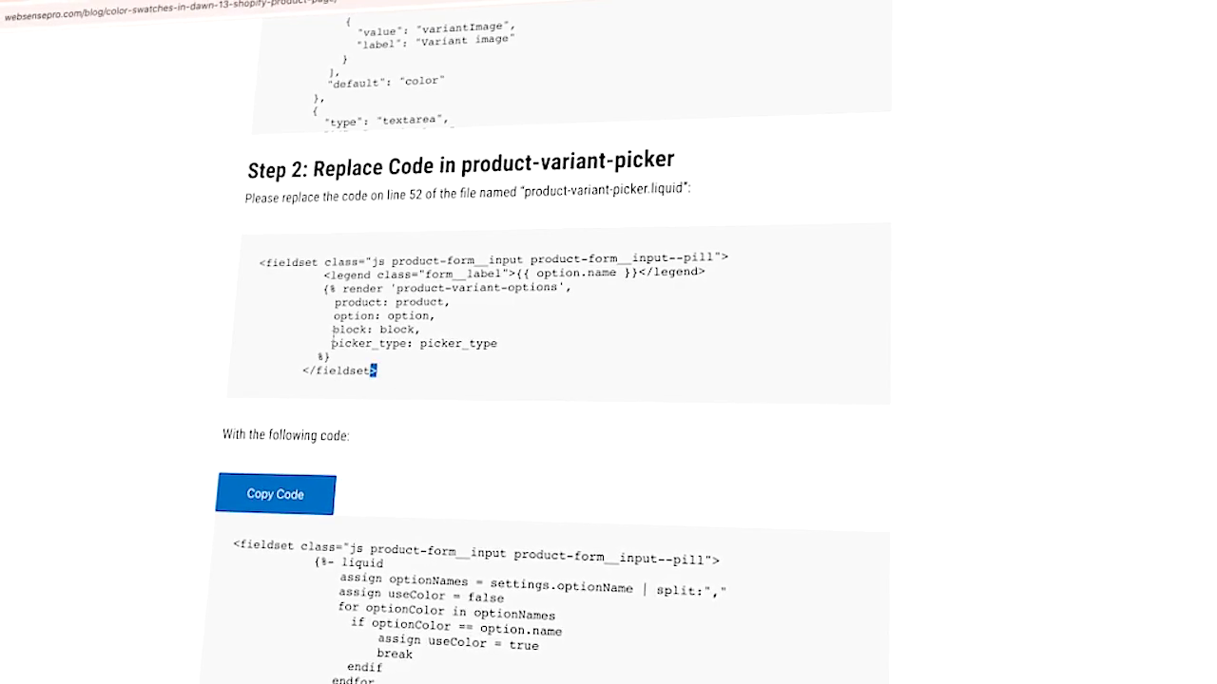
left_click_drag(374, 367, 245, 242)
scroll(353, 541, "down", 4)
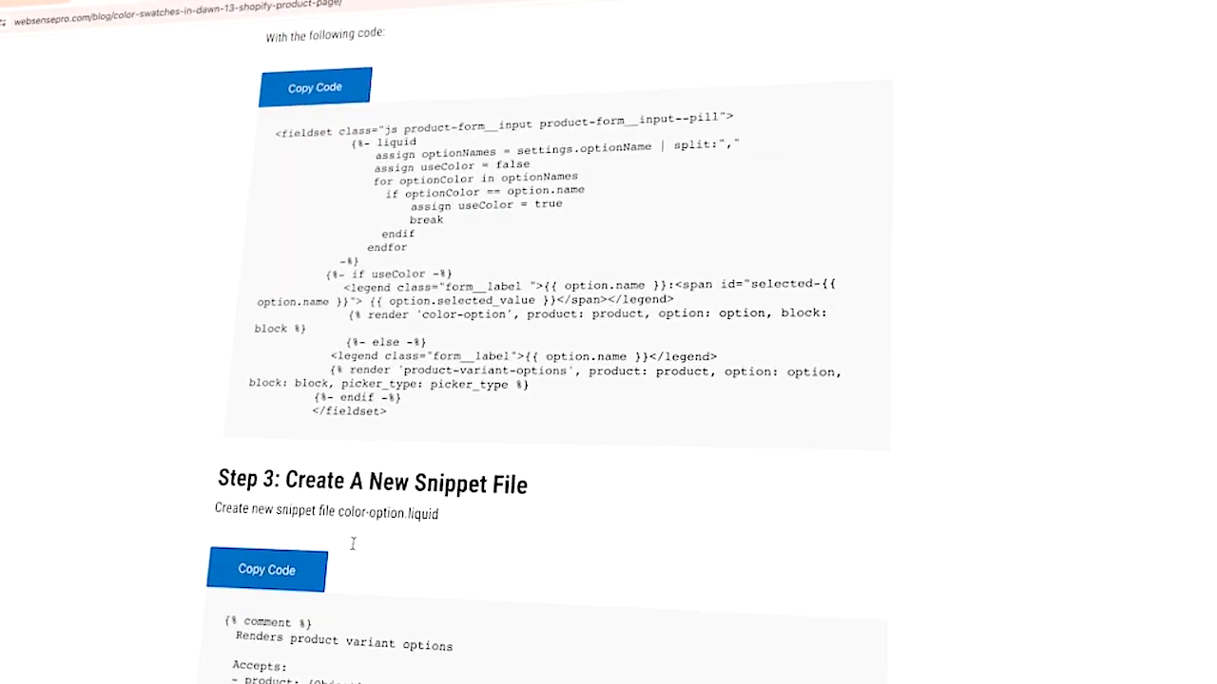
left_click_drag(241, 167, 305, 166)
left_click_drag(363, 476, 245, 474)
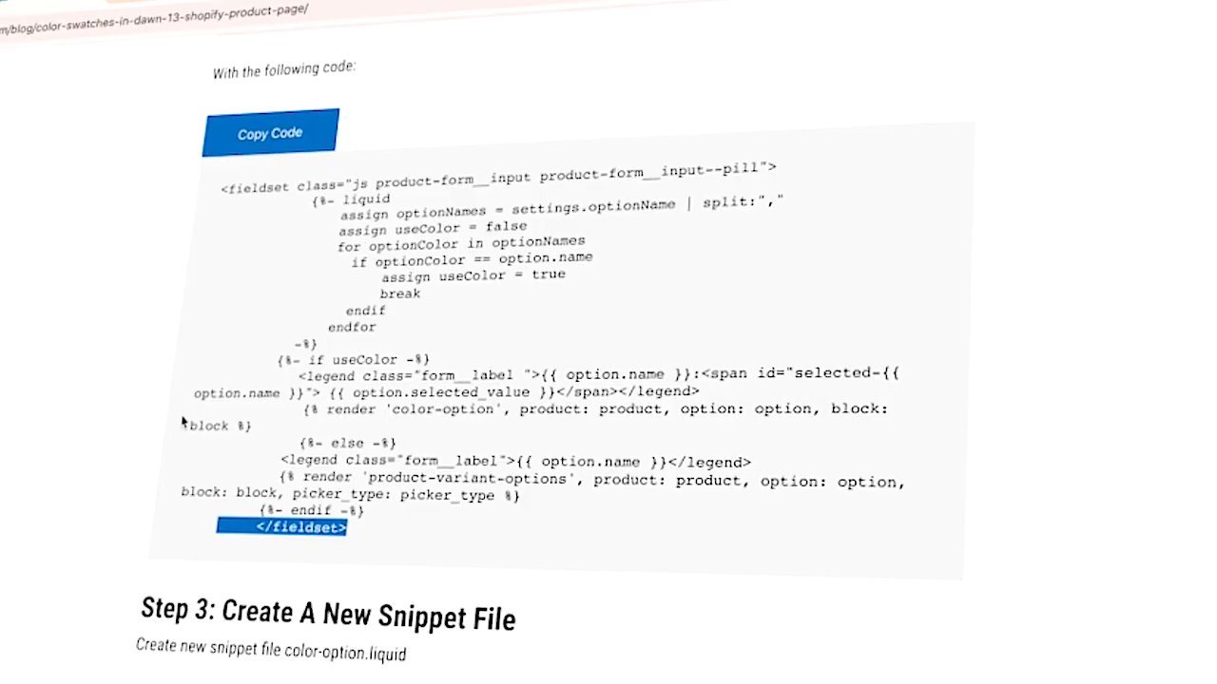
scroll(183, 421, "up", 5)
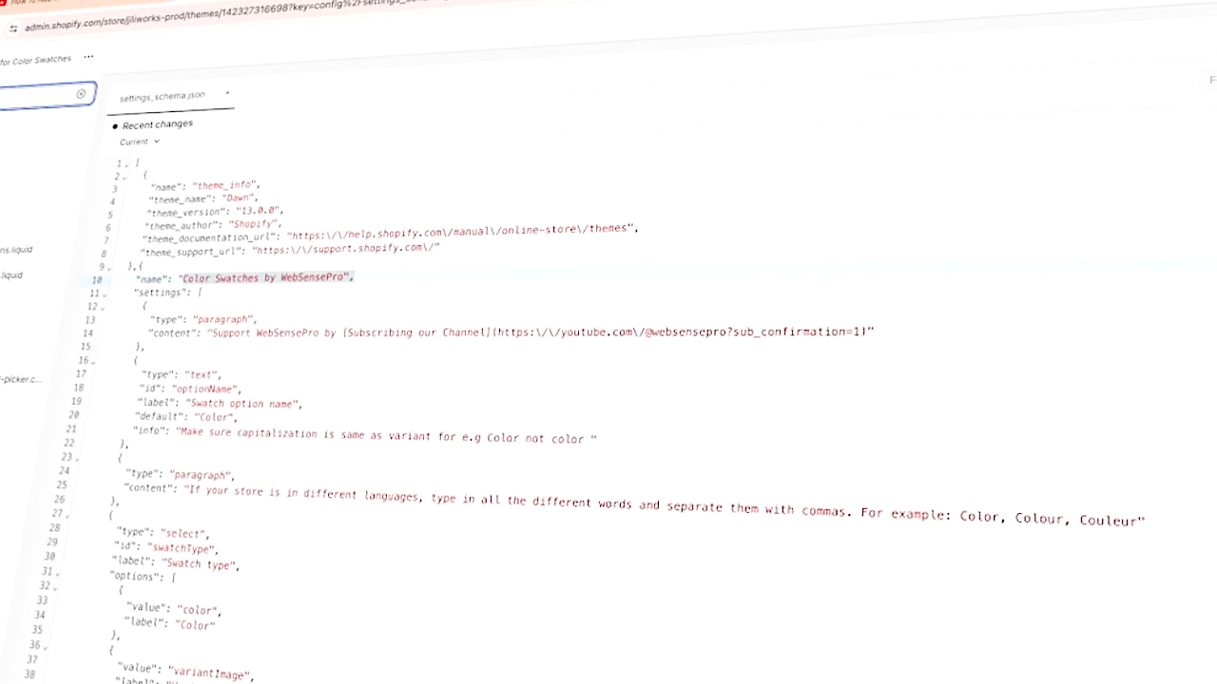
left_click(5, 276)
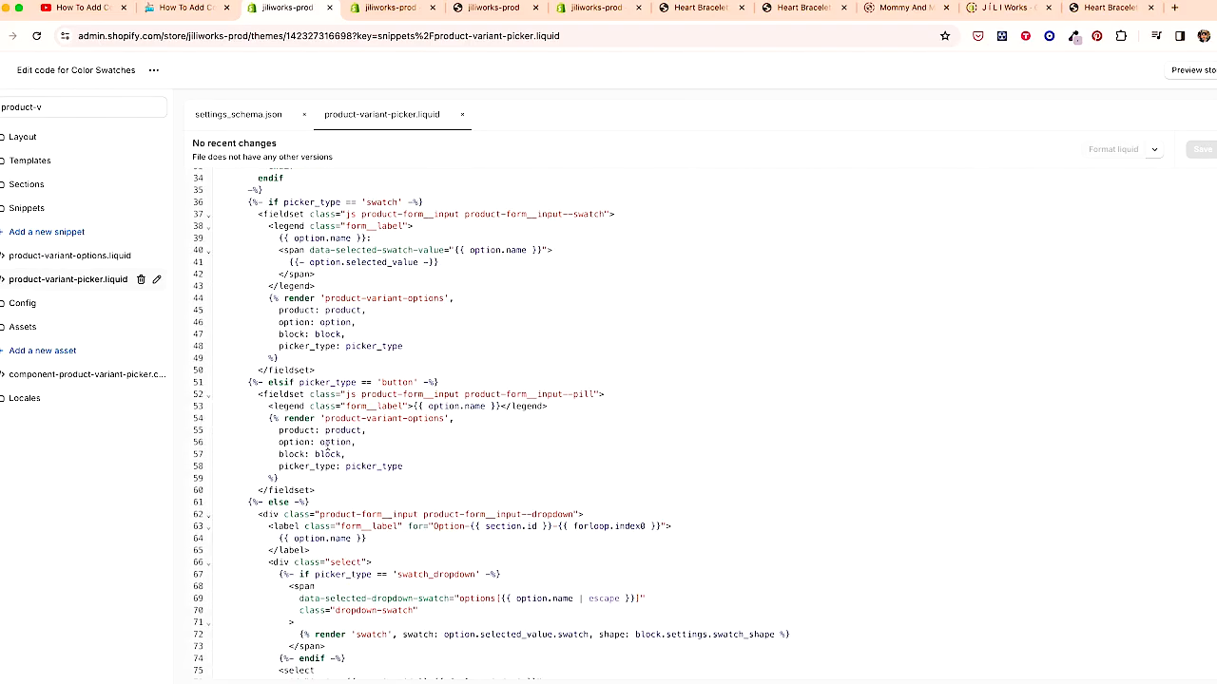
- Comment out the existing button fieldset block (lines 52–60) in product-variant-picker.liquid
scroll(324, 445, "down", 3)
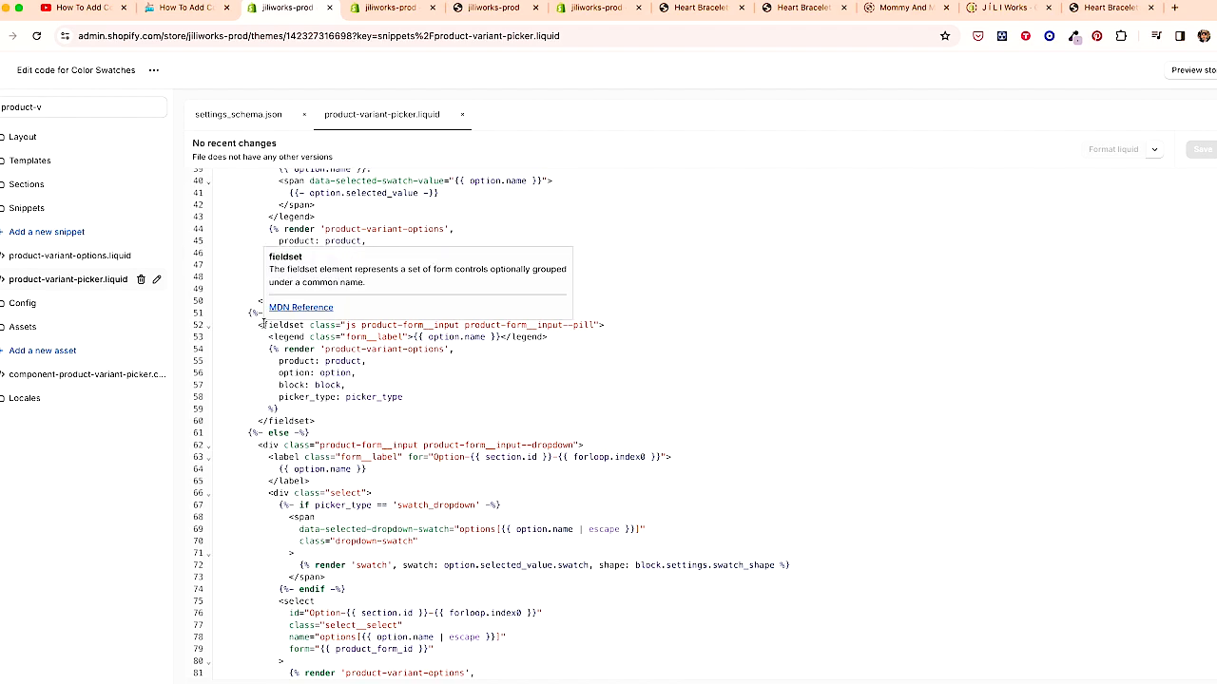
left_click_drag(322, 416, 225, 325)
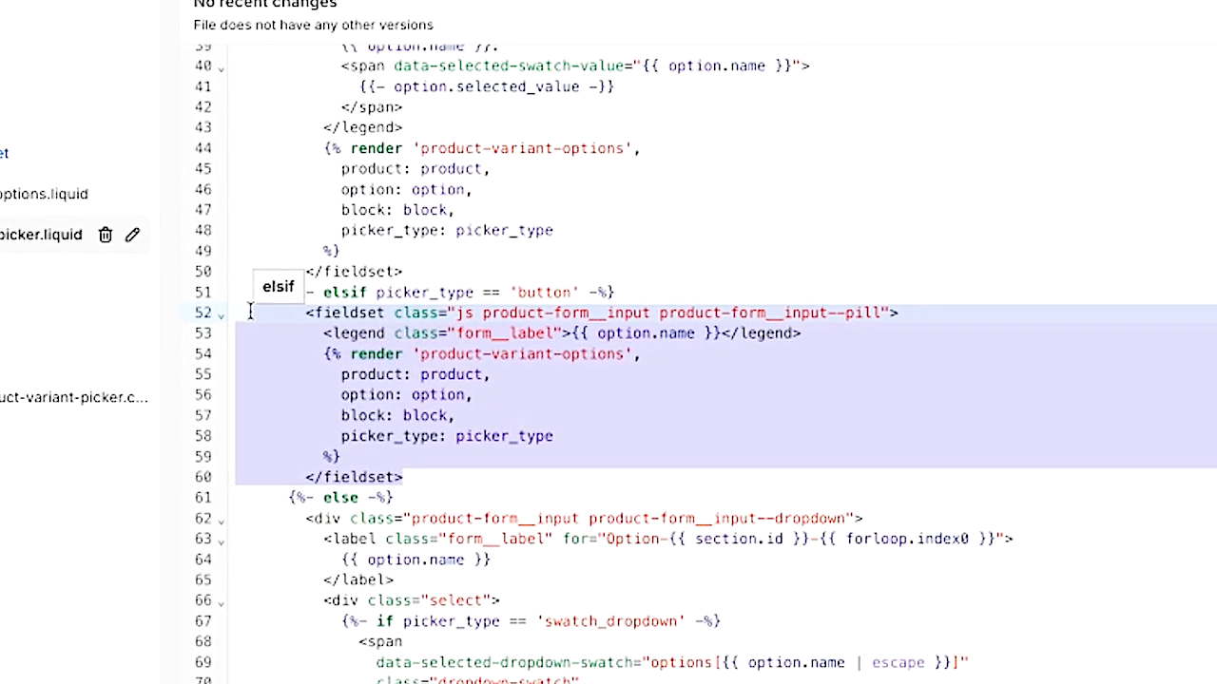
key("ctrl+slash")
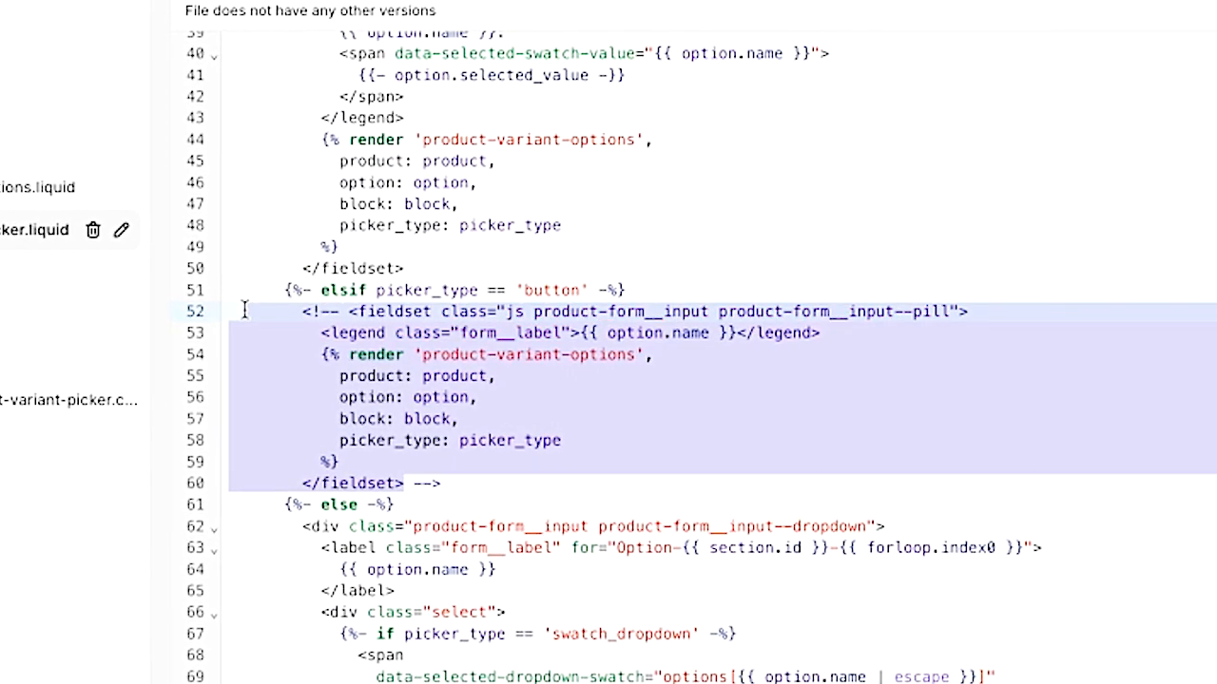
- Paste the tutorial's replacement swatch fieldset code directly after the commented-out block
left_click_drag(456, 482, 252, 304)
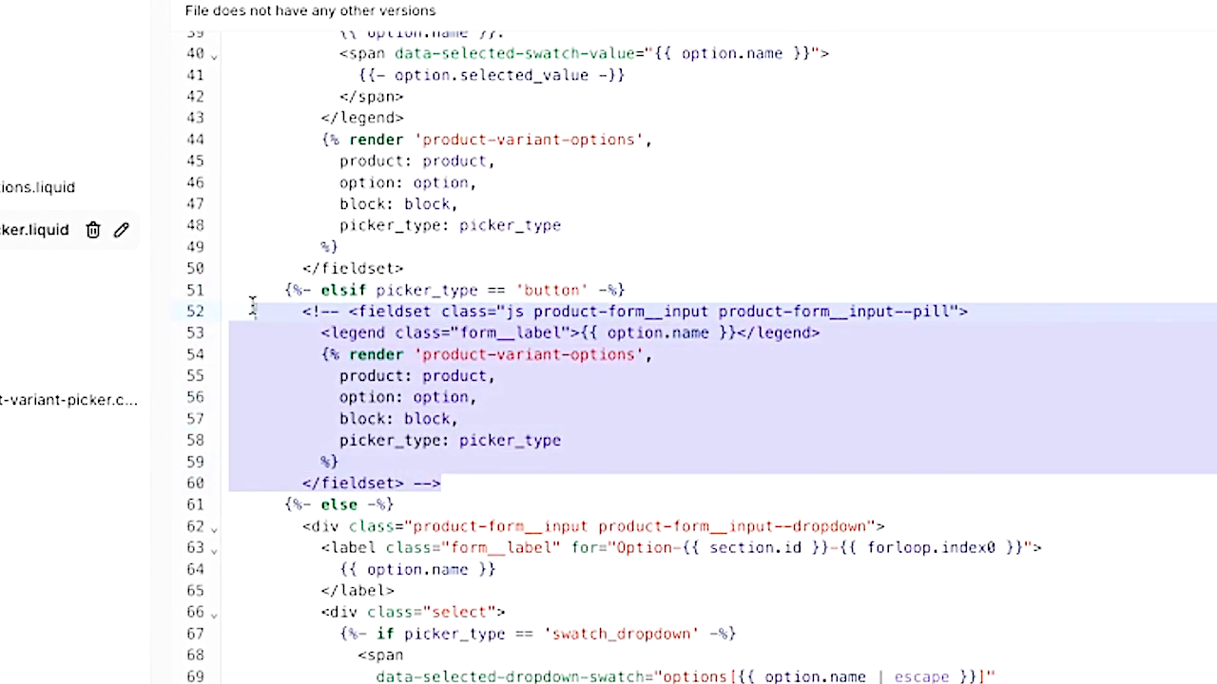
left_click(479, 490)
key("ctrl+v")
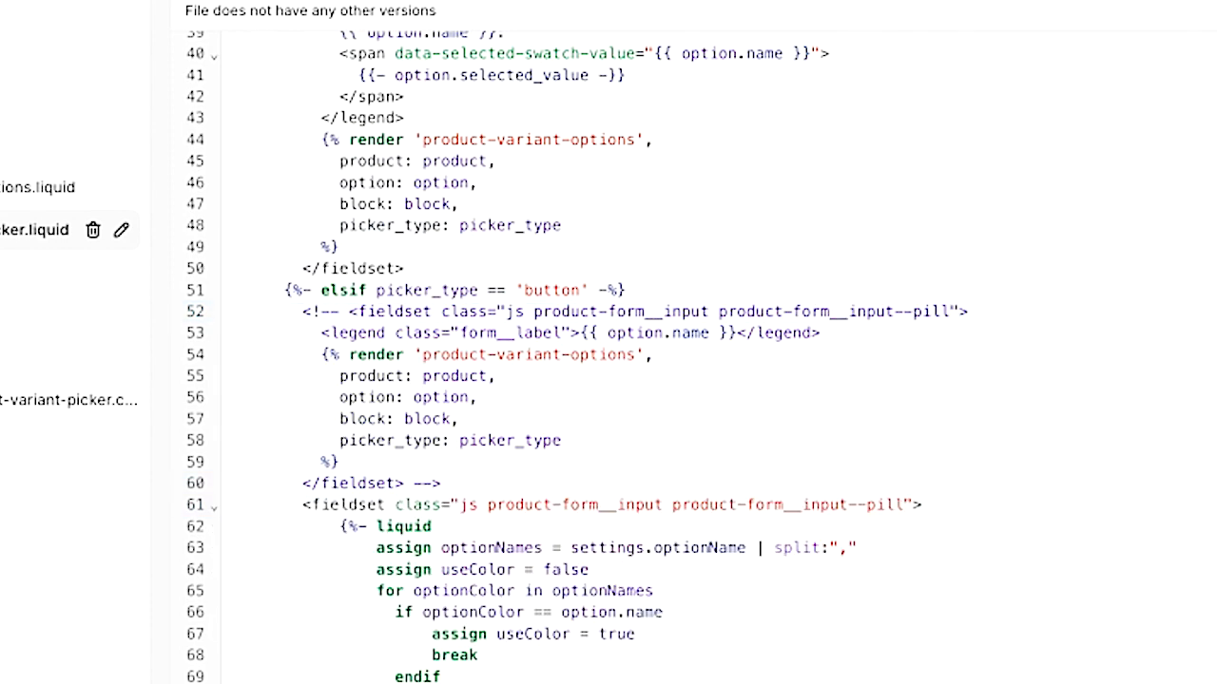
scroll(321, 541, "down", 1)
left_click_drag(323, 683, 279, 459)
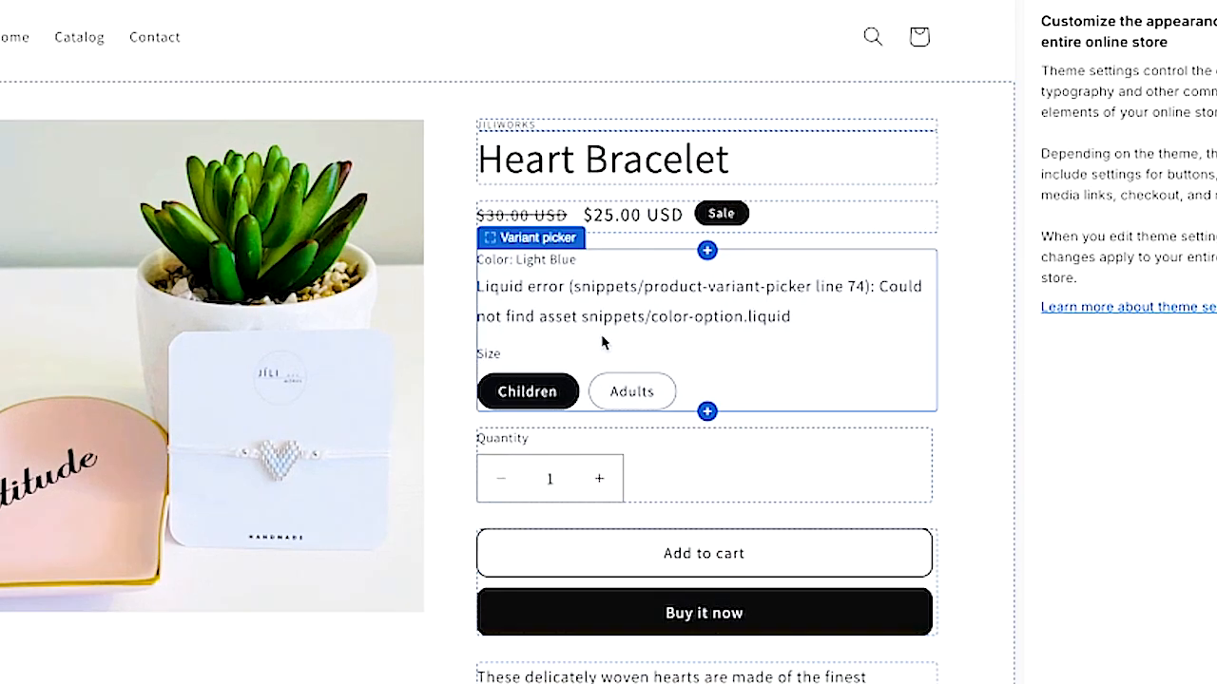
- Check the variant picker's Liquid error in the preview, then copy the tutorial's Step 3 code for the color-option snippet
left_click_drag(788, 319, 473, 285)
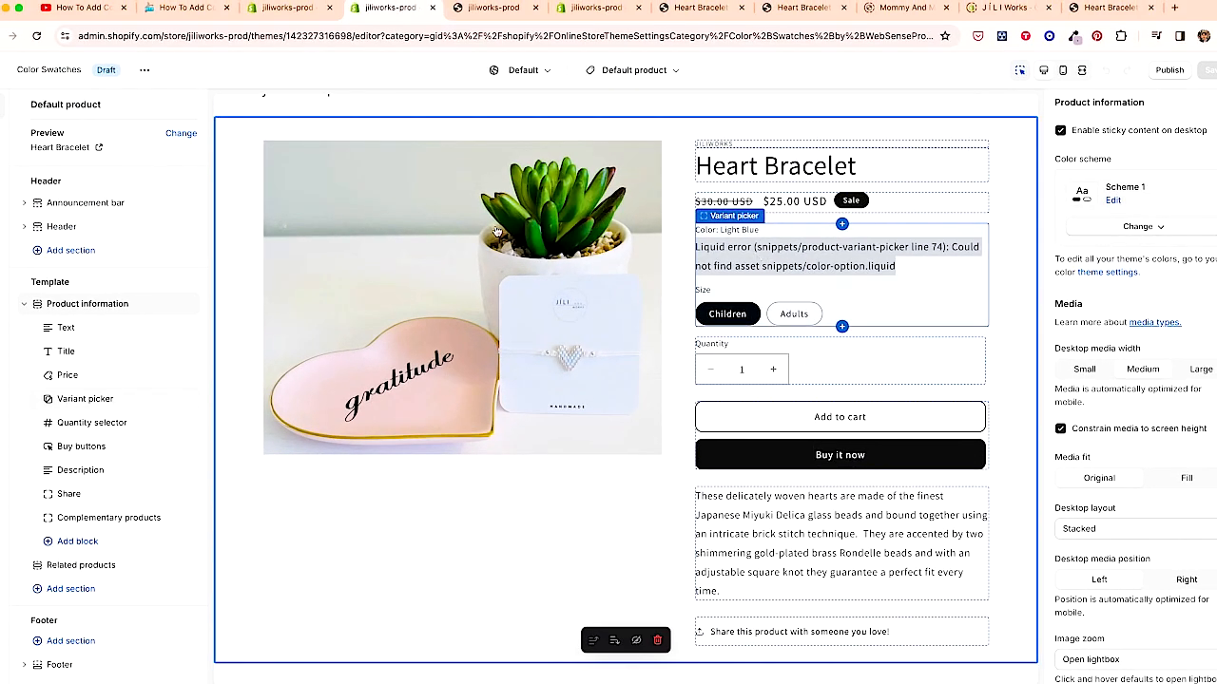
left_click(221, 14)
scroll(358, 313, "down", 8)
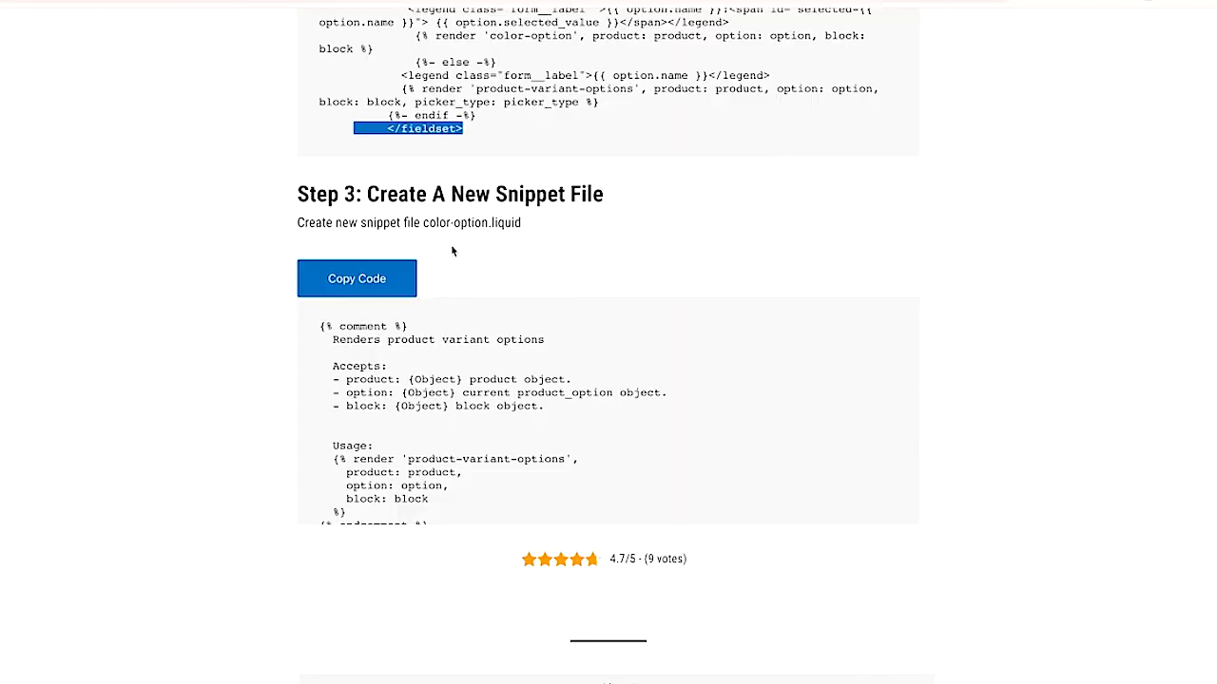
left_click_drag(423, 223, 487, 223)
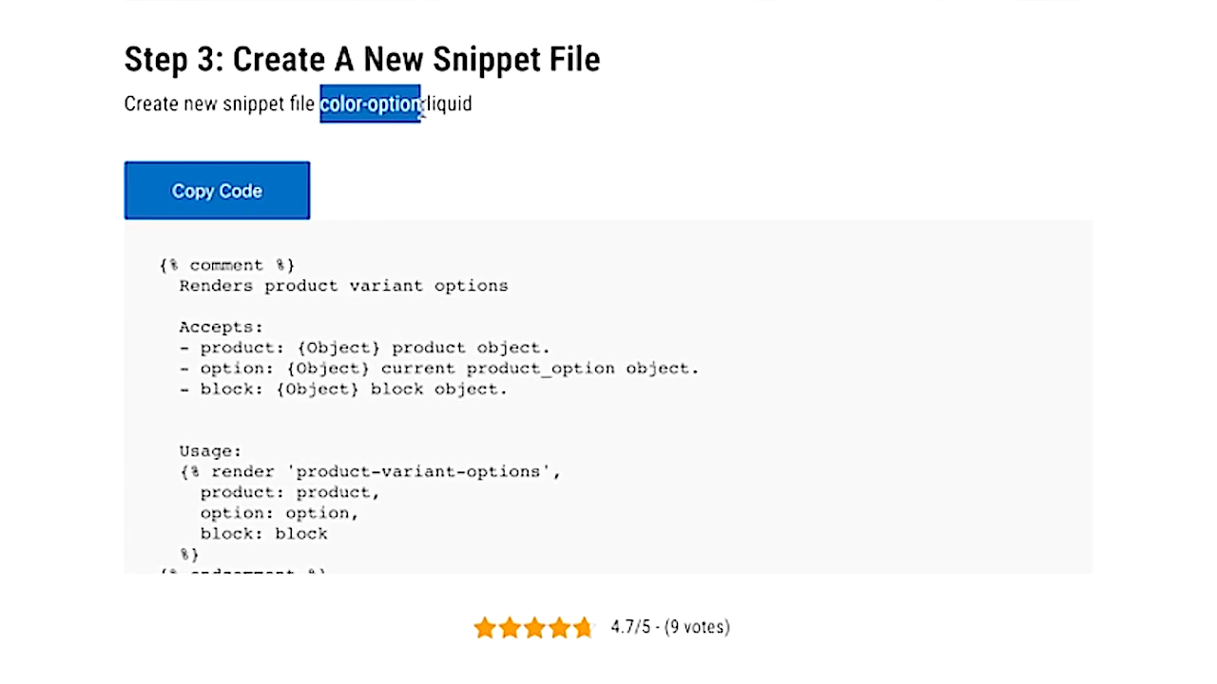
left_click(228, 204)
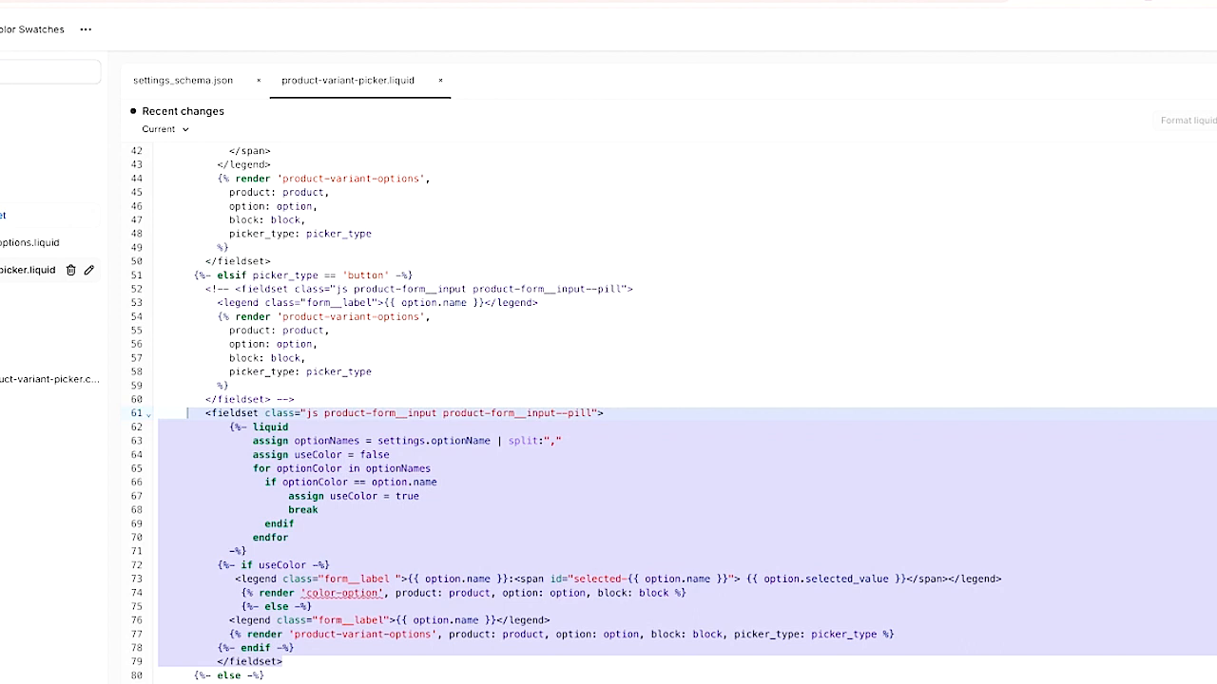
- Create a new snippet named color-option and paste the copied code into it
left_click(3, 216)
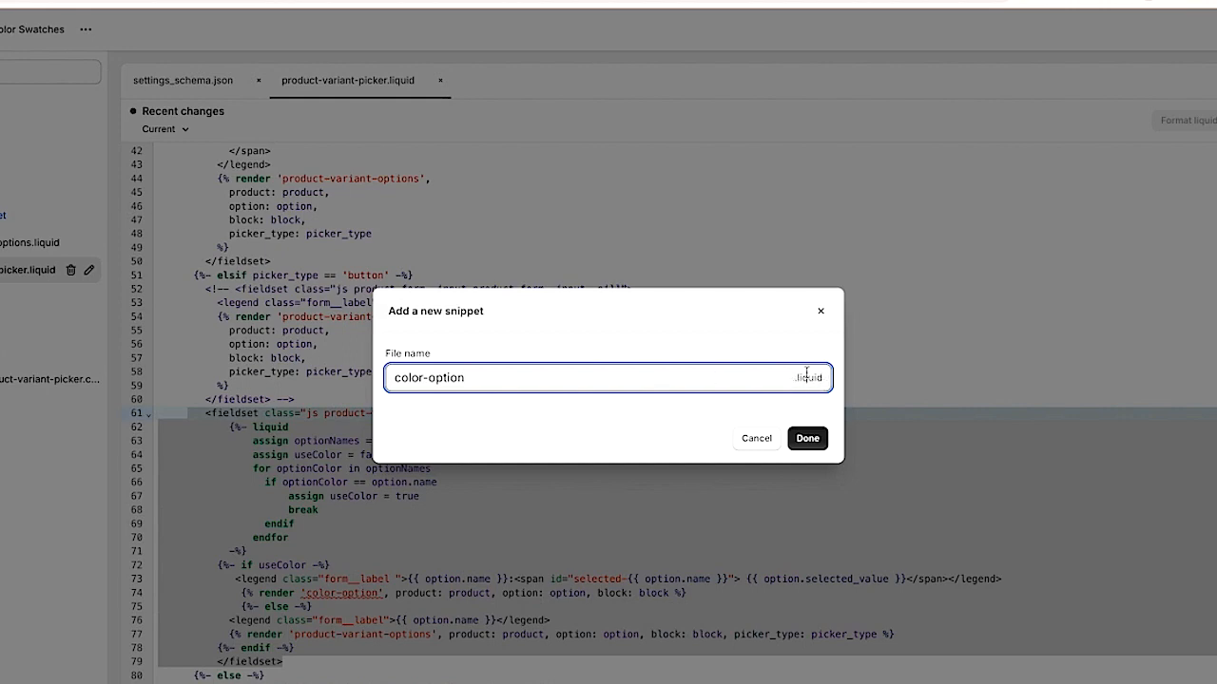
left_click(812, 442)
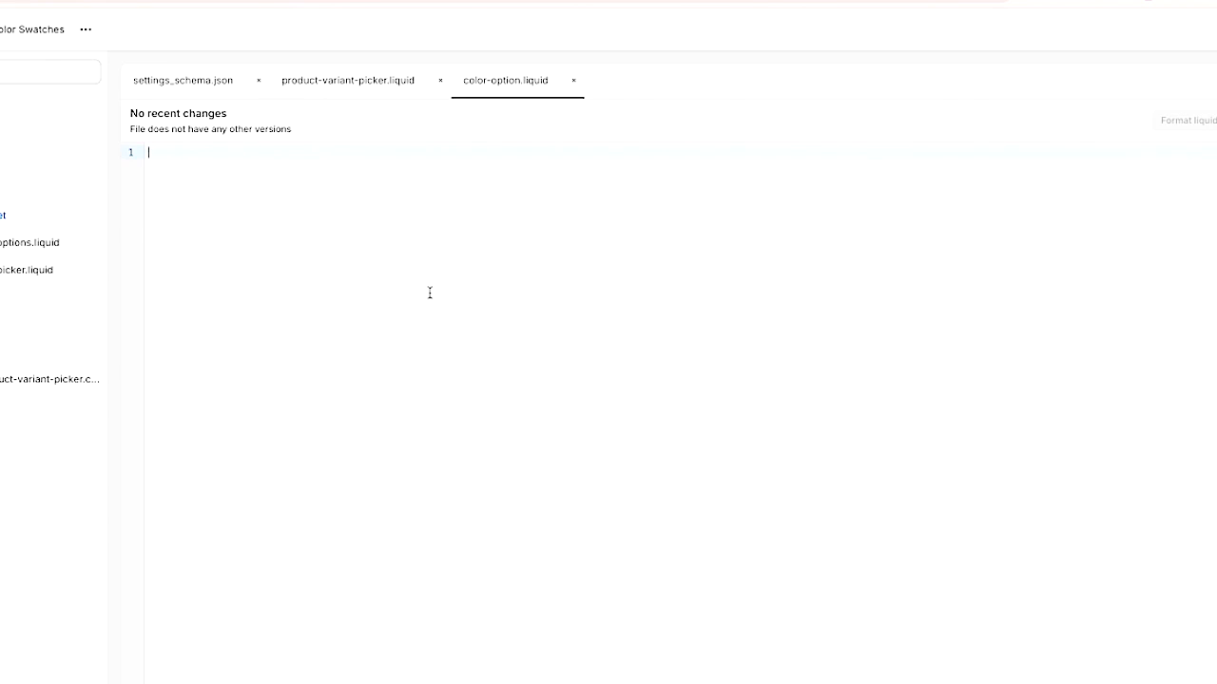
key("ctrl+v")
- Review the pasted color-option snippet's comment header and Liquid variable assignments
scroll(430, 293, "up", 10)
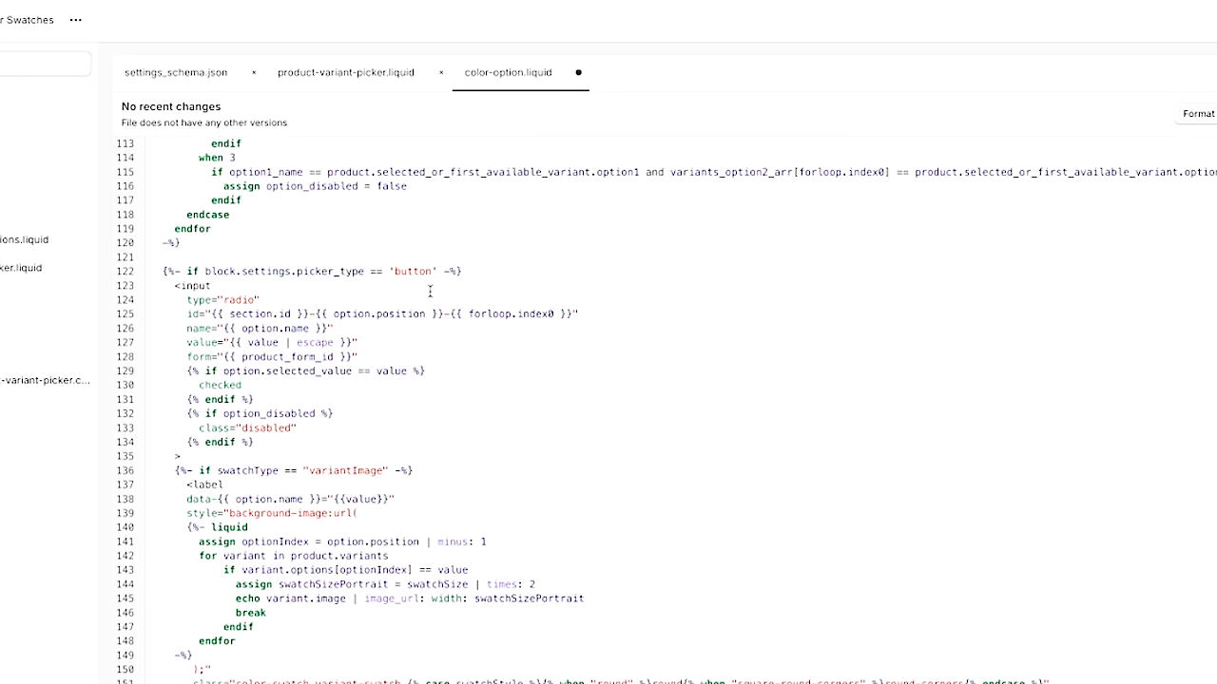
scroll(429, 293, "down", 11)
scroll(430, 293, "up", 20)
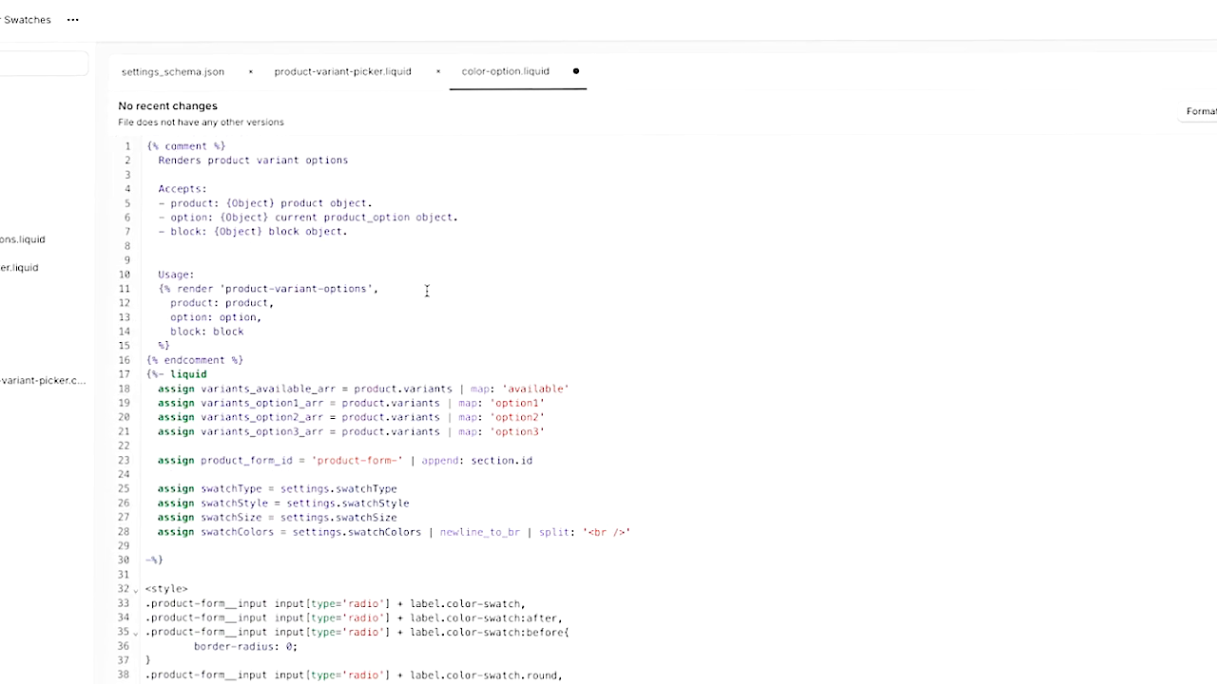
scroll(293, 410, "down", 1)
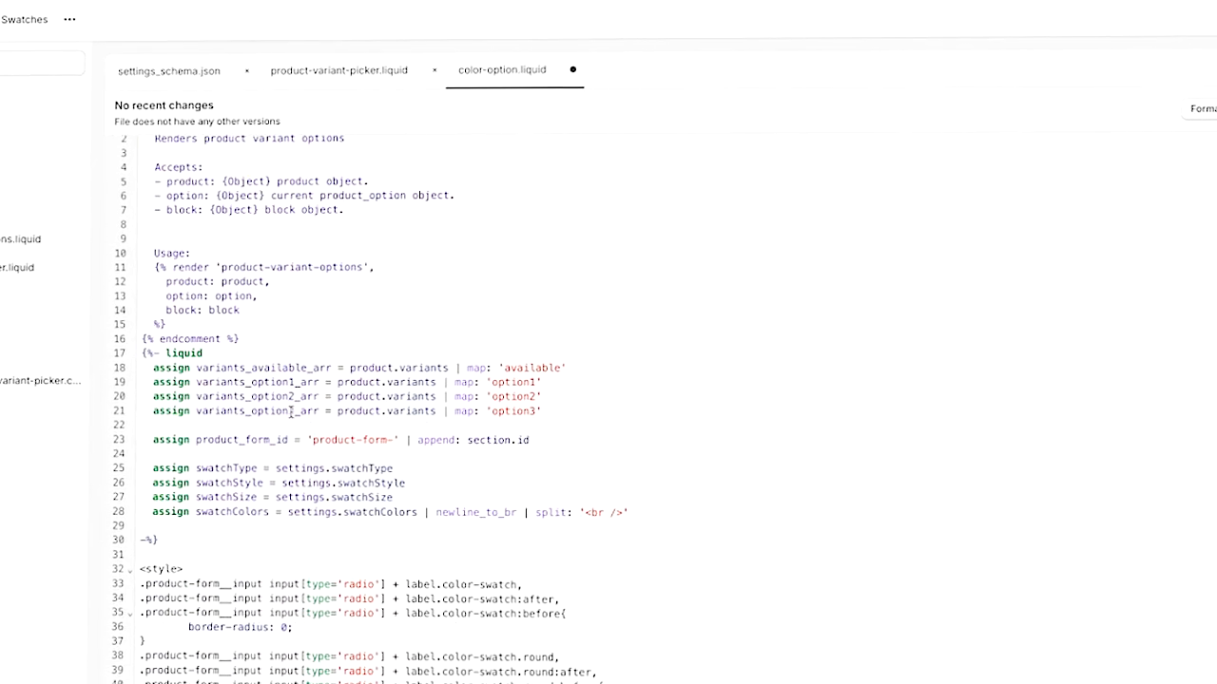
scroll(290, 411, "down", 1)
scroll(282, 380, "up", 2)
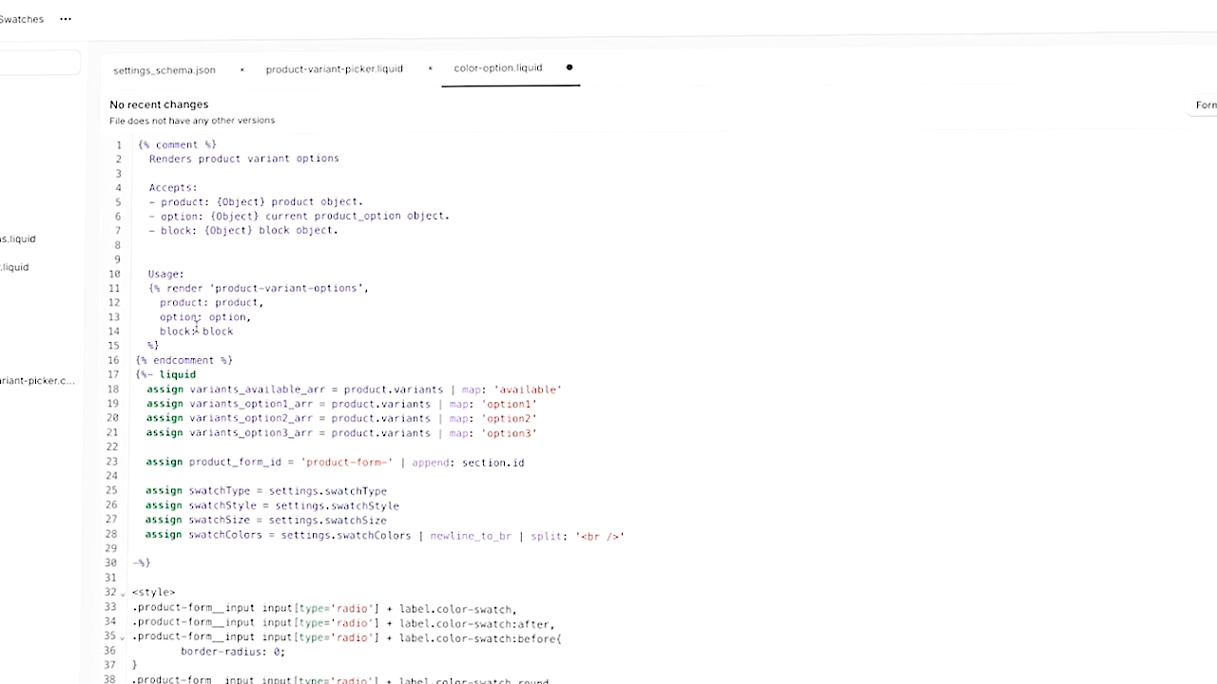
scroll(336, 374, "down", 3)
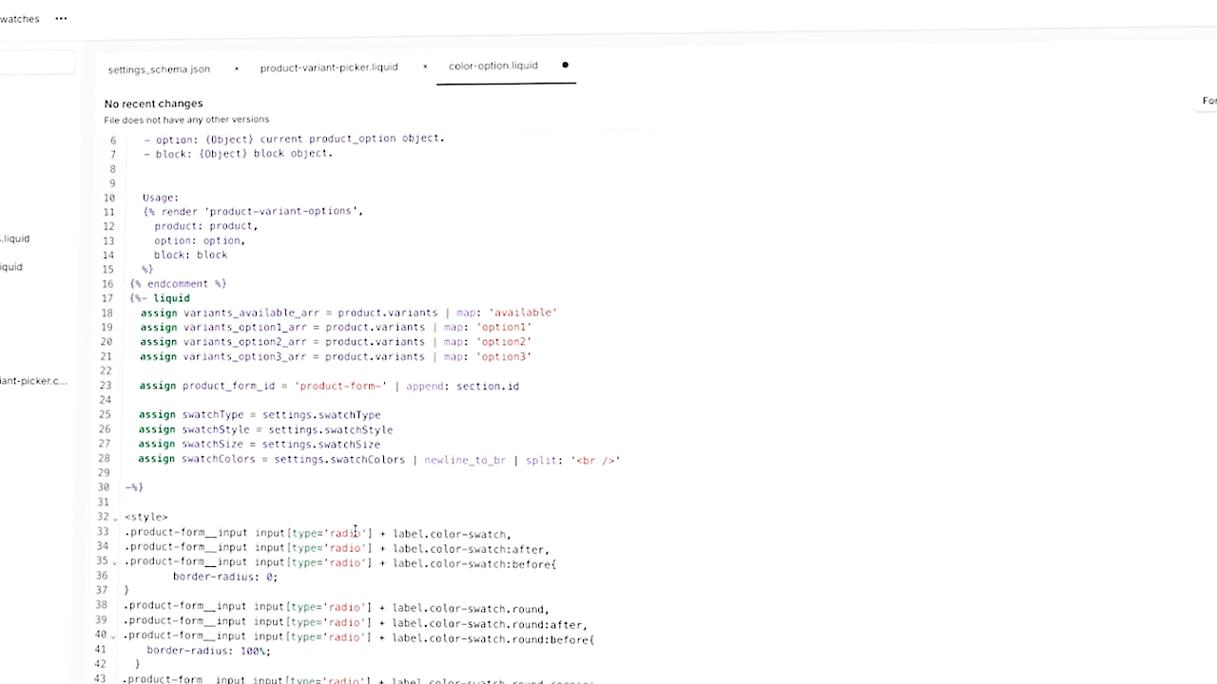
scroll(353, 533, "down", 1)
left_click_drag(127, 222, 286, 371)
left_click(285, 399)
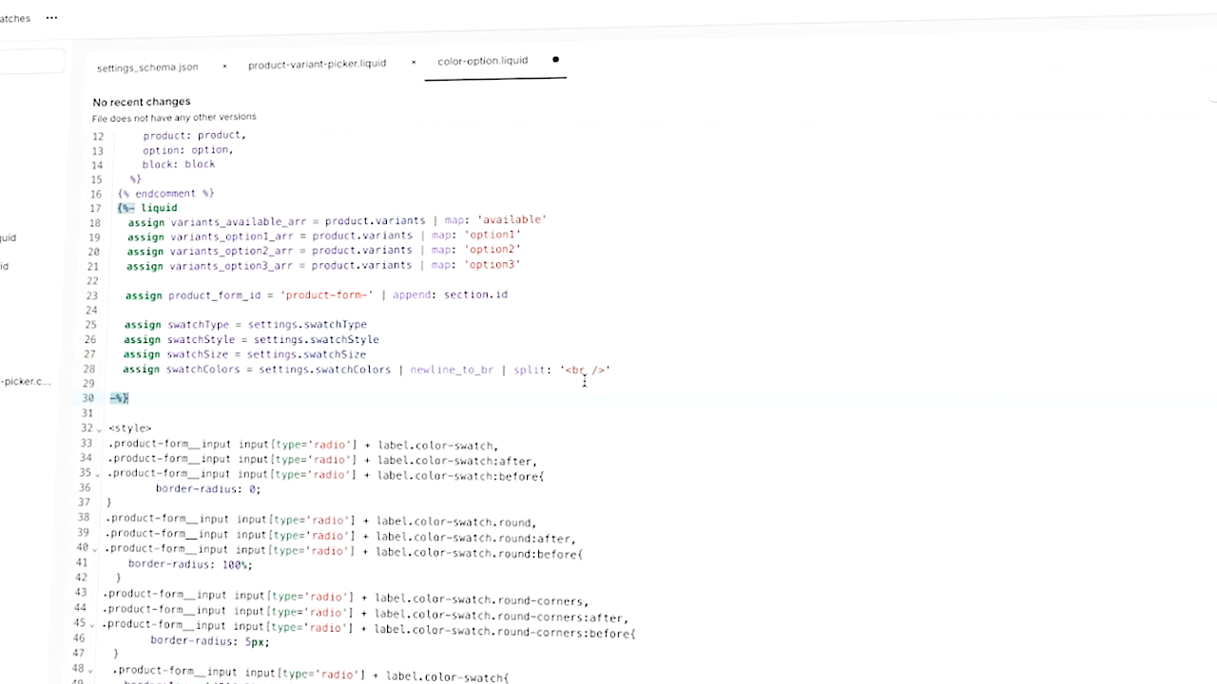
left_click_drag(618, 369, 99, 211)
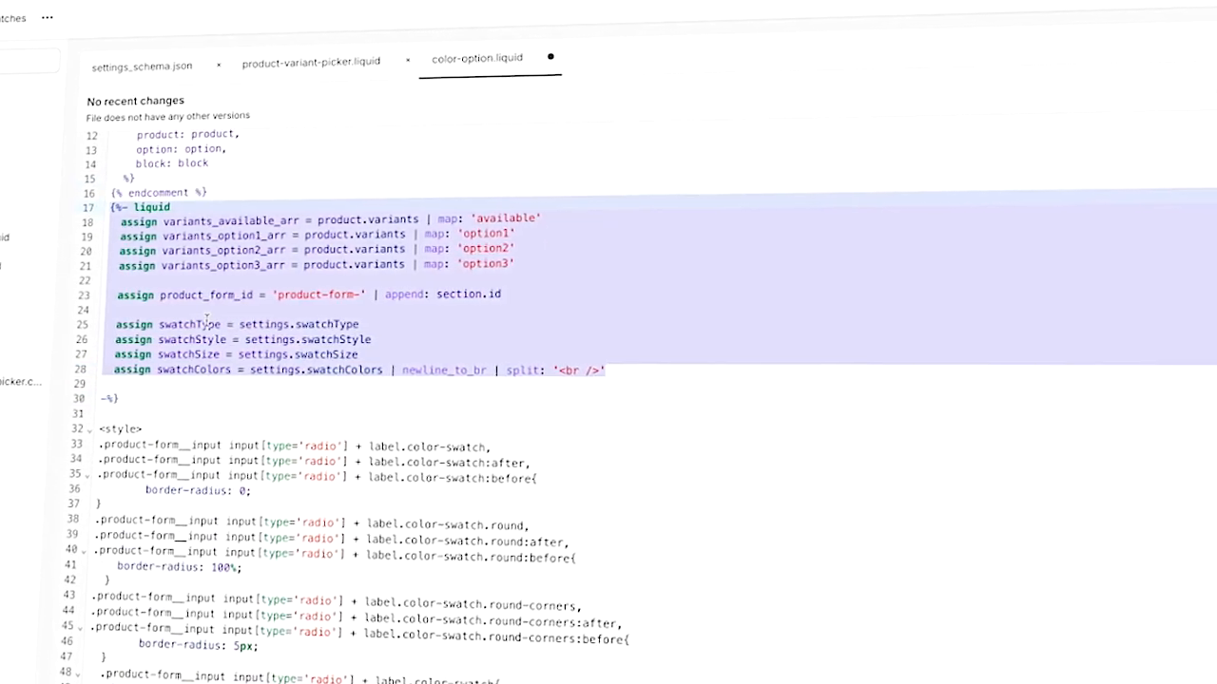
left_click(251, 411)
scroll(251, 411, "down", 2)
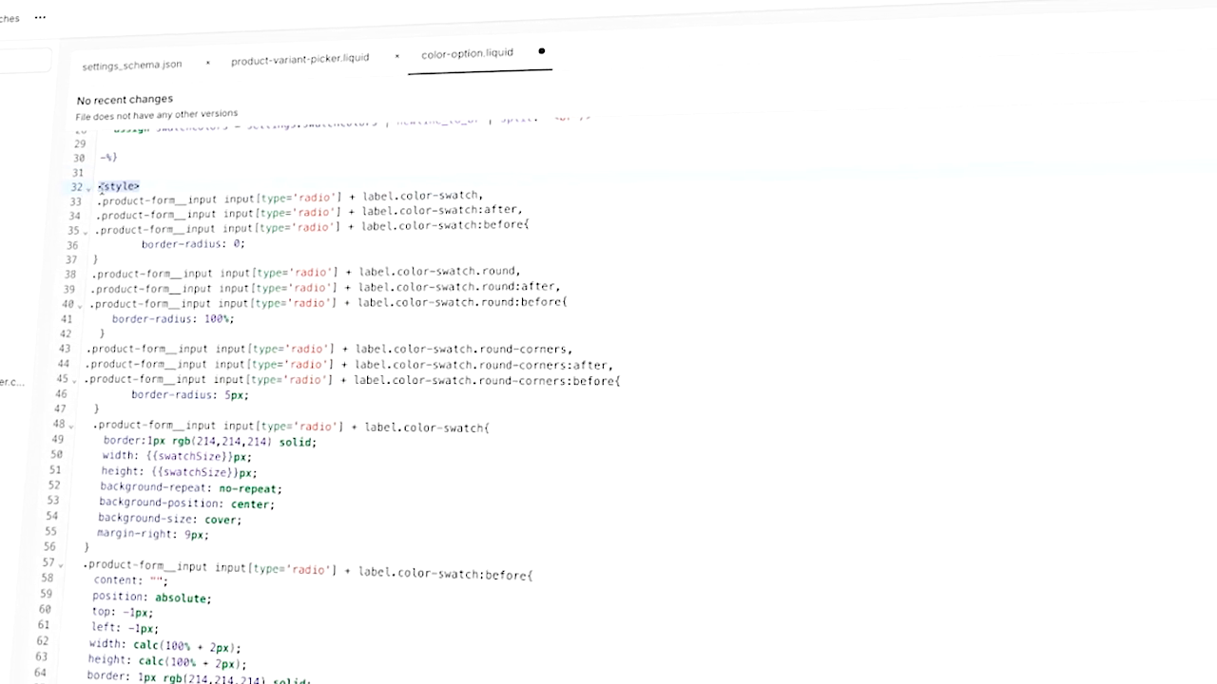
- Collapse the snippet's style block and review its option loop and swatch label markup
left_click(85, 190)
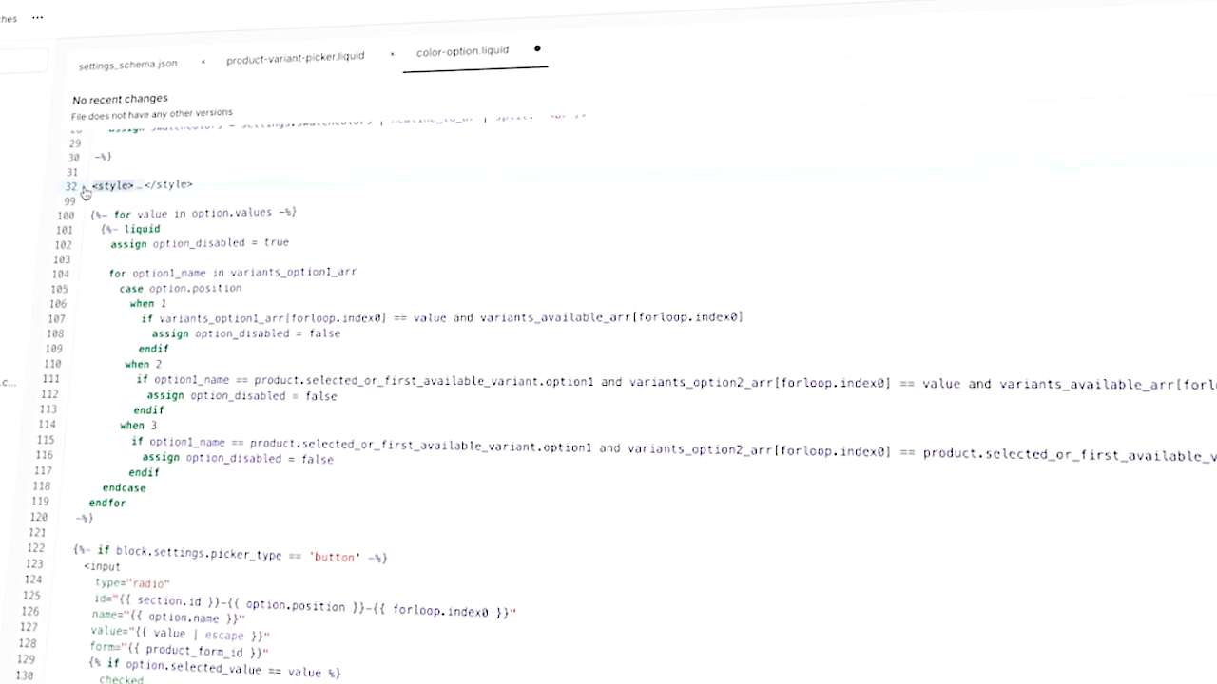
left_click_drag(87, 215, 180, 497)
scroll(181, 523, "down", 10)
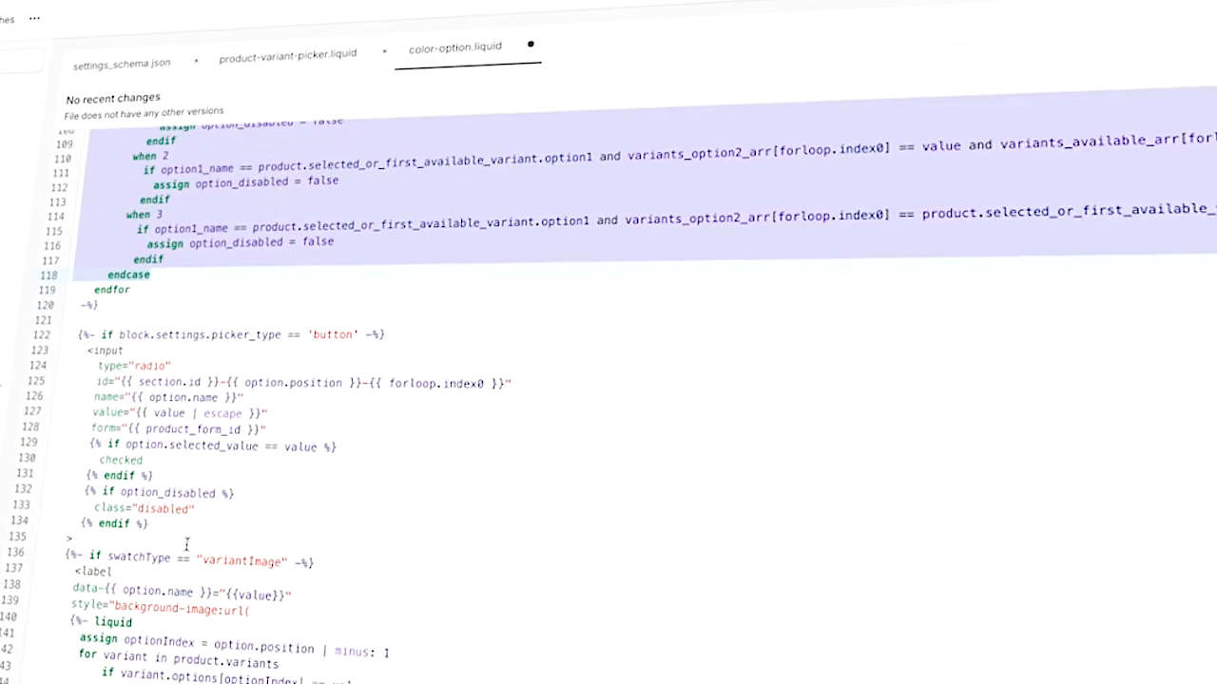
scroll(184, 547, "down", 14)
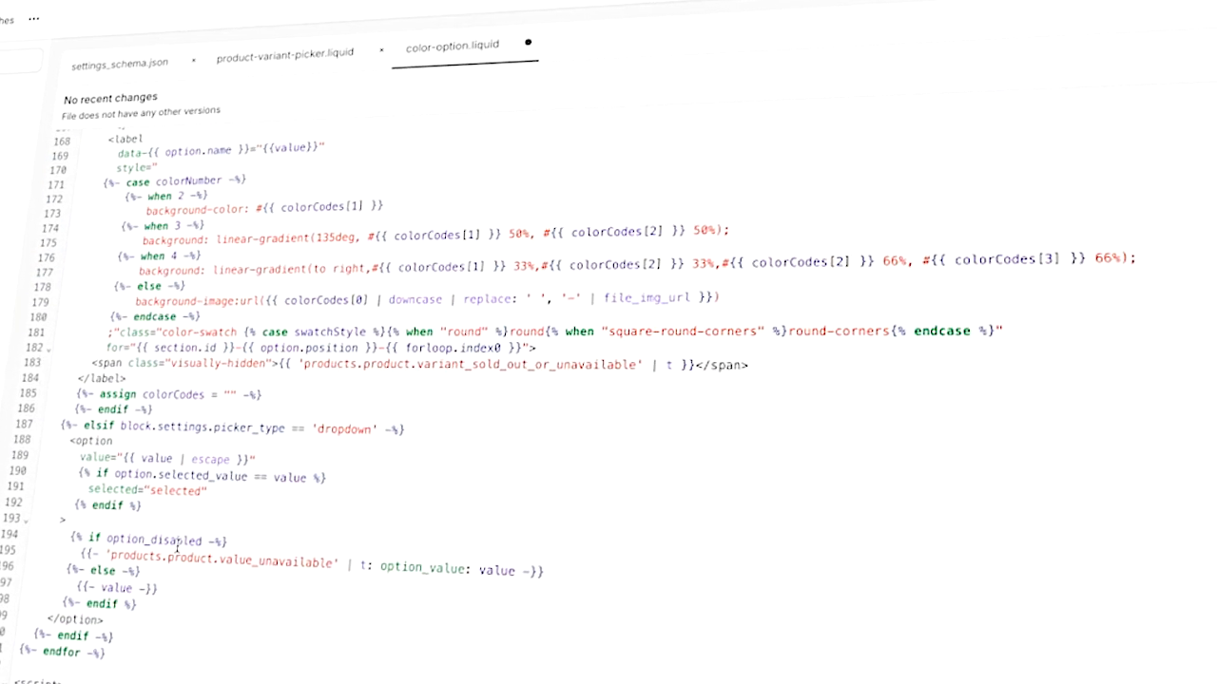
scroll(171, 549, "up", 20)
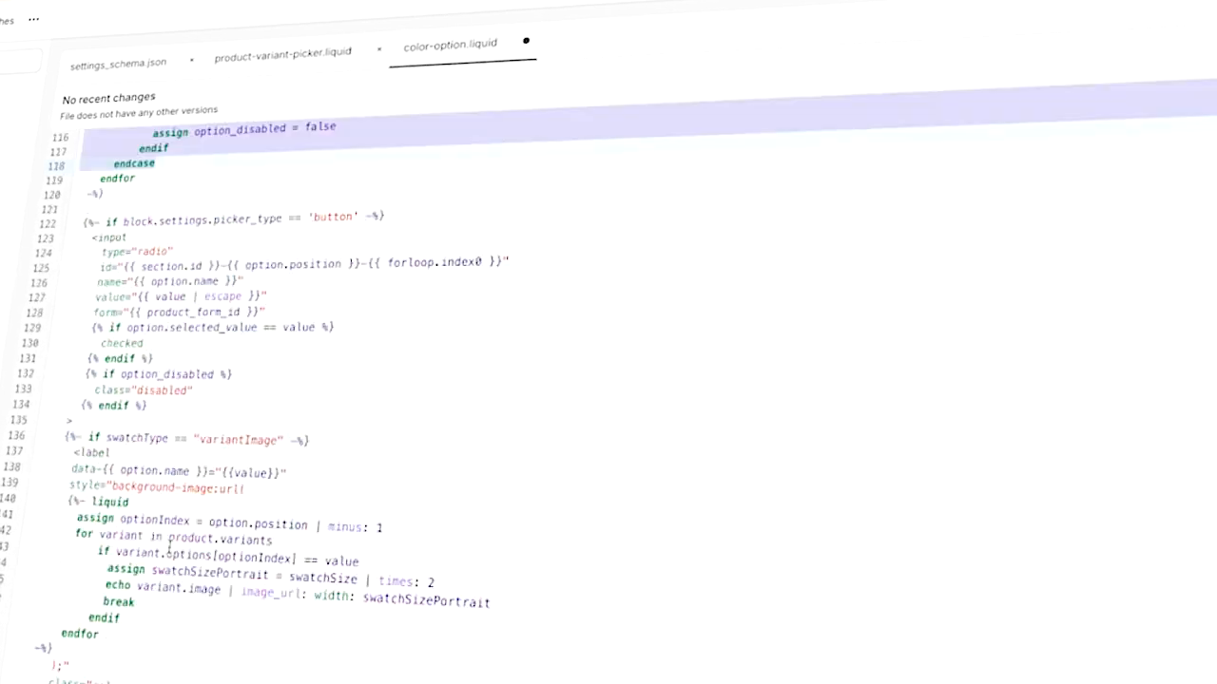
scroll(167, 547, "up", 9)
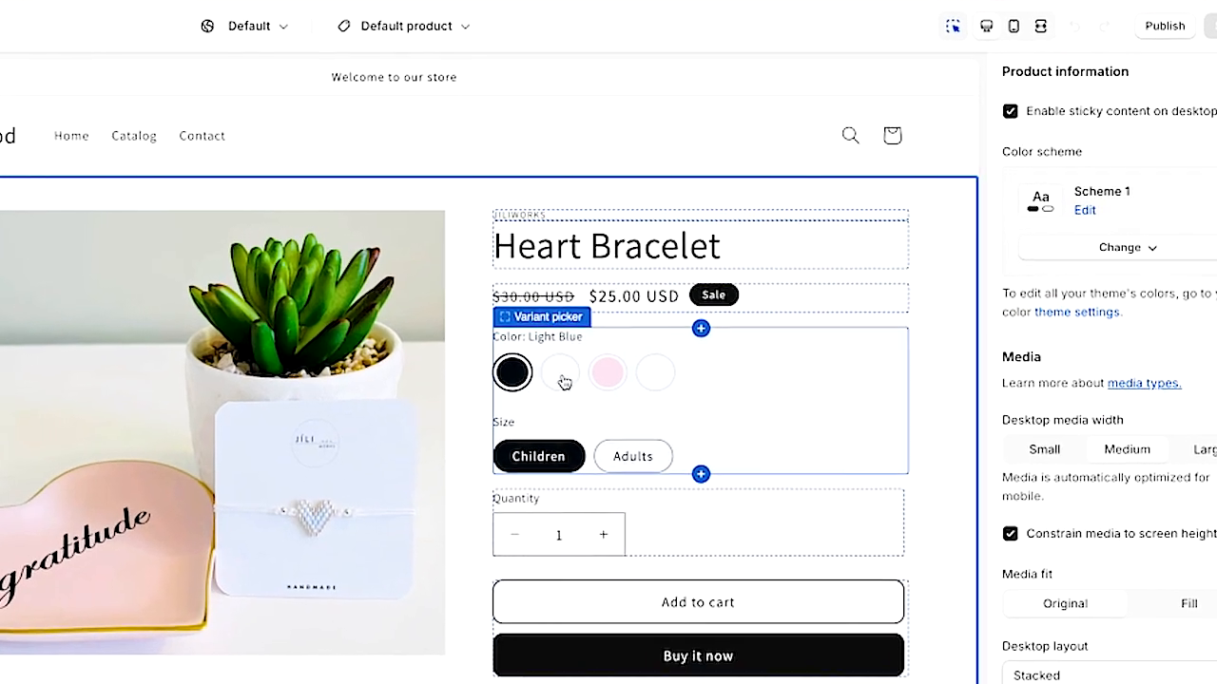
- Select each colour swatch of the Heart Bracelet in the customizer preview
left_click(720, 325)
scroll(555, 378, "down", 3)
left_click(603, 209)
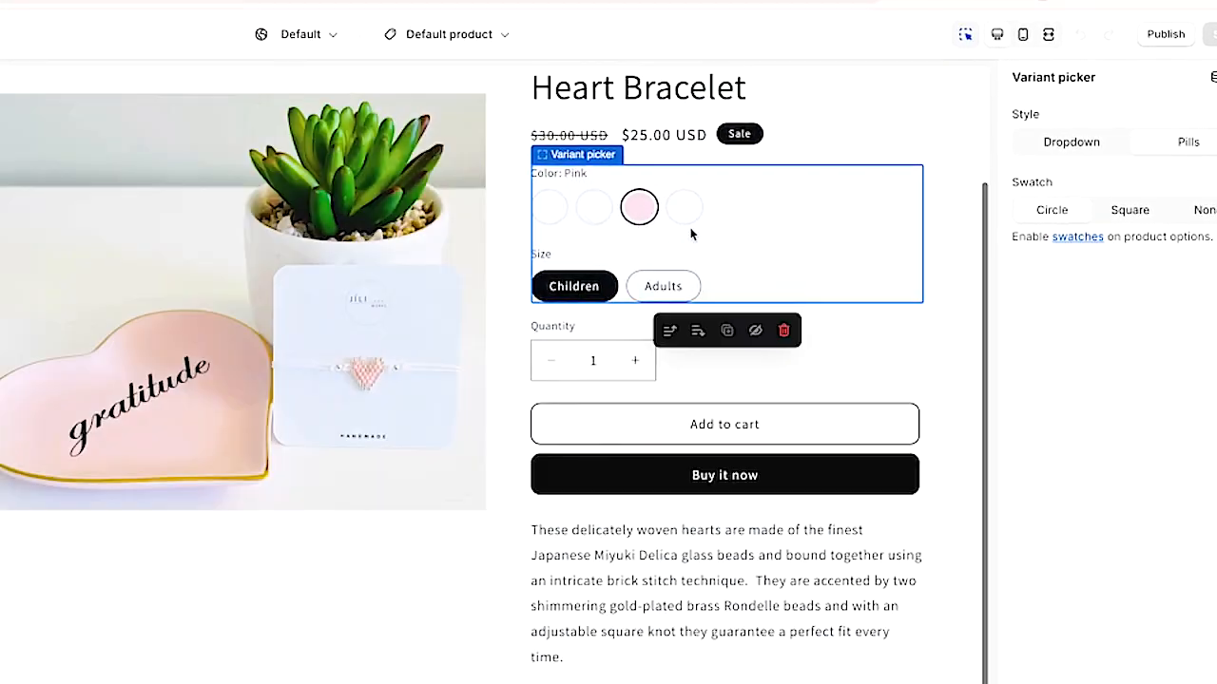
left_click(682, 208)
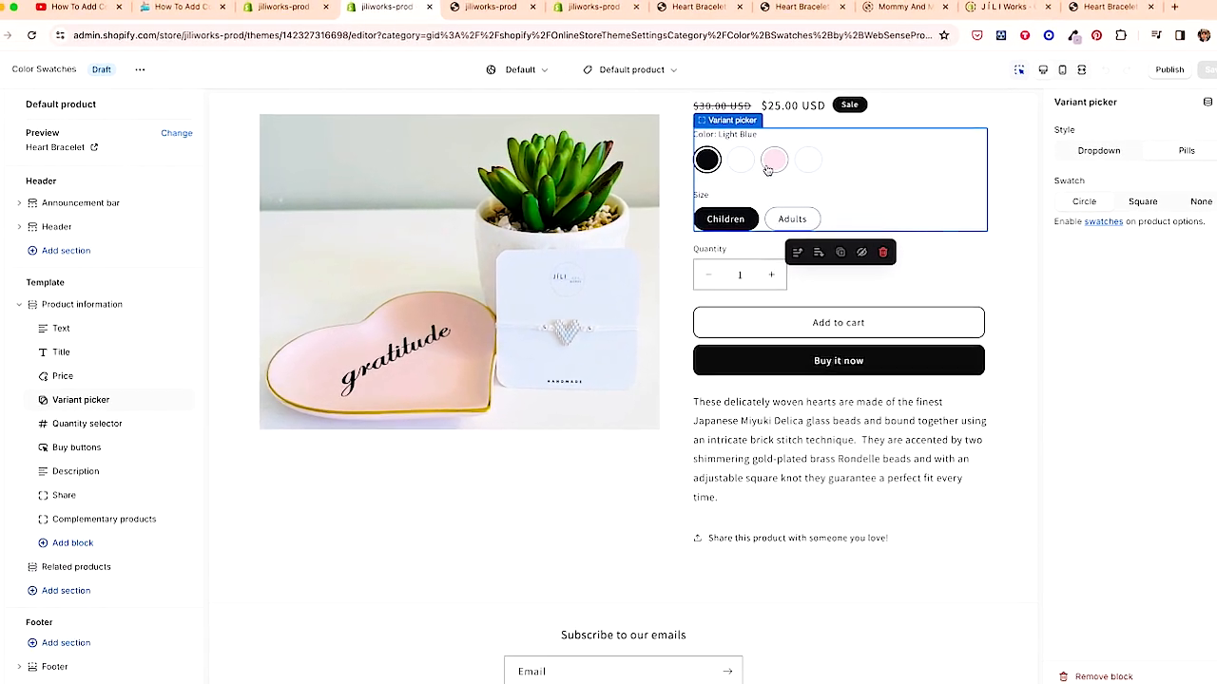
left_click(743, 161)
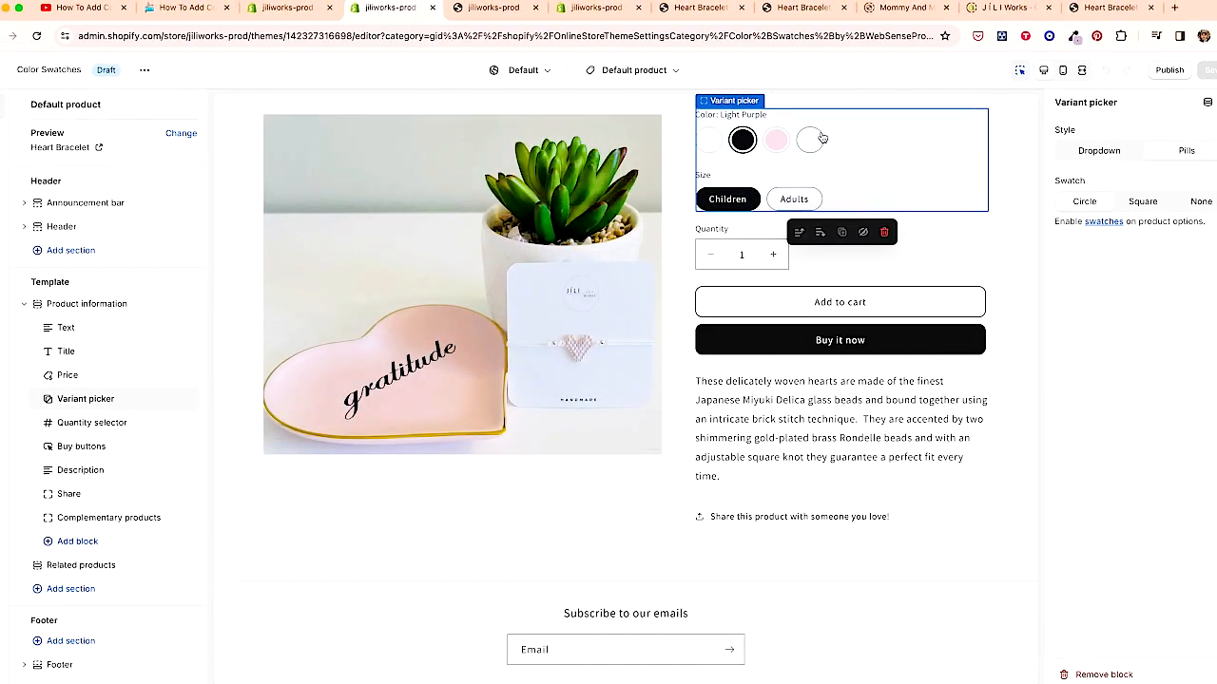
left_click(819, 140)
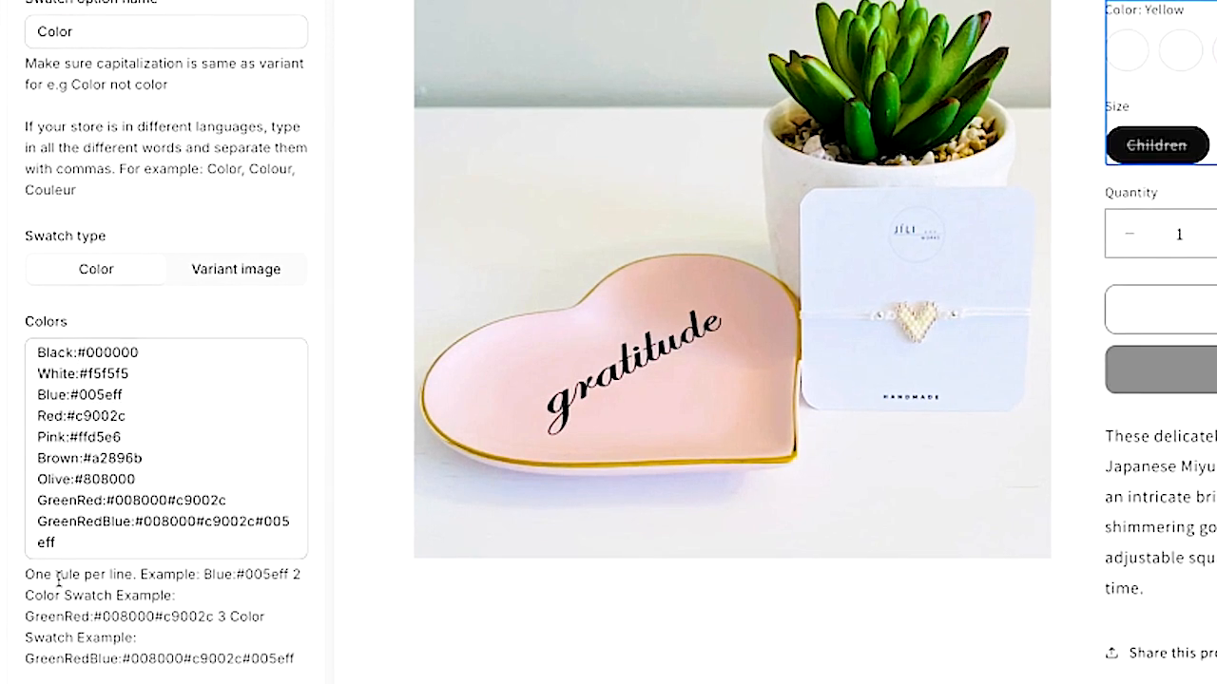
- Rename the Blue rule to Light Blue in the swatch Colors list and select that swatch in the preview
left_click(55, 439)
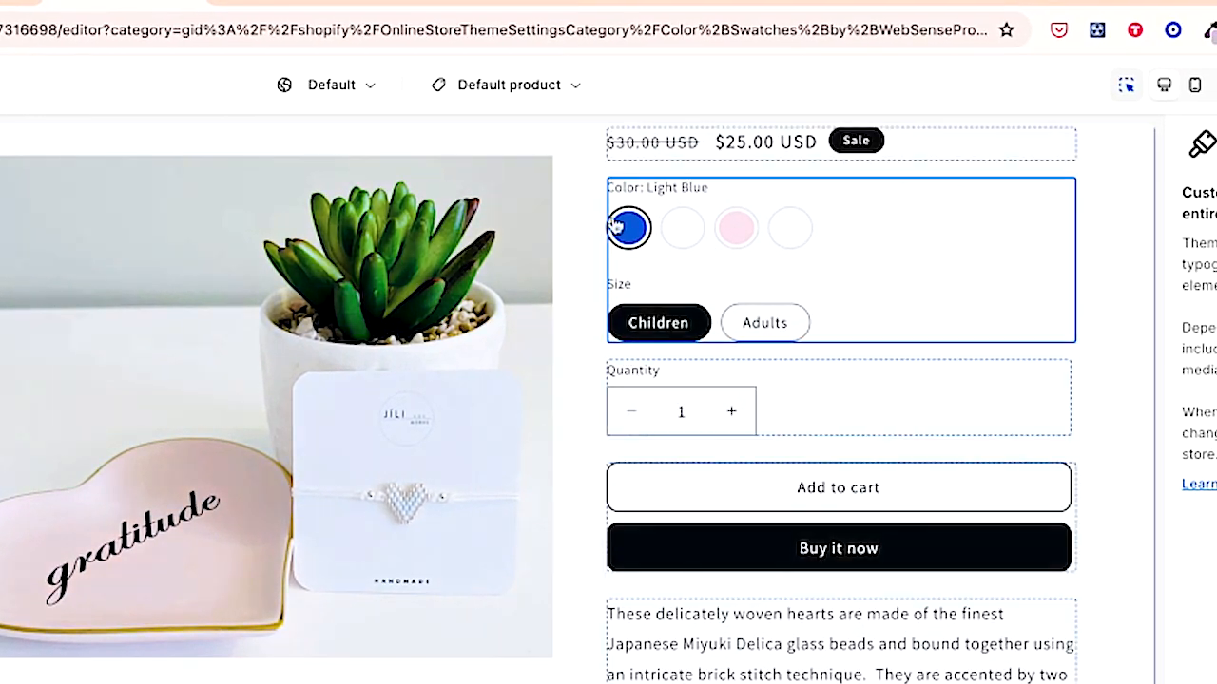
left_click(683, 228)
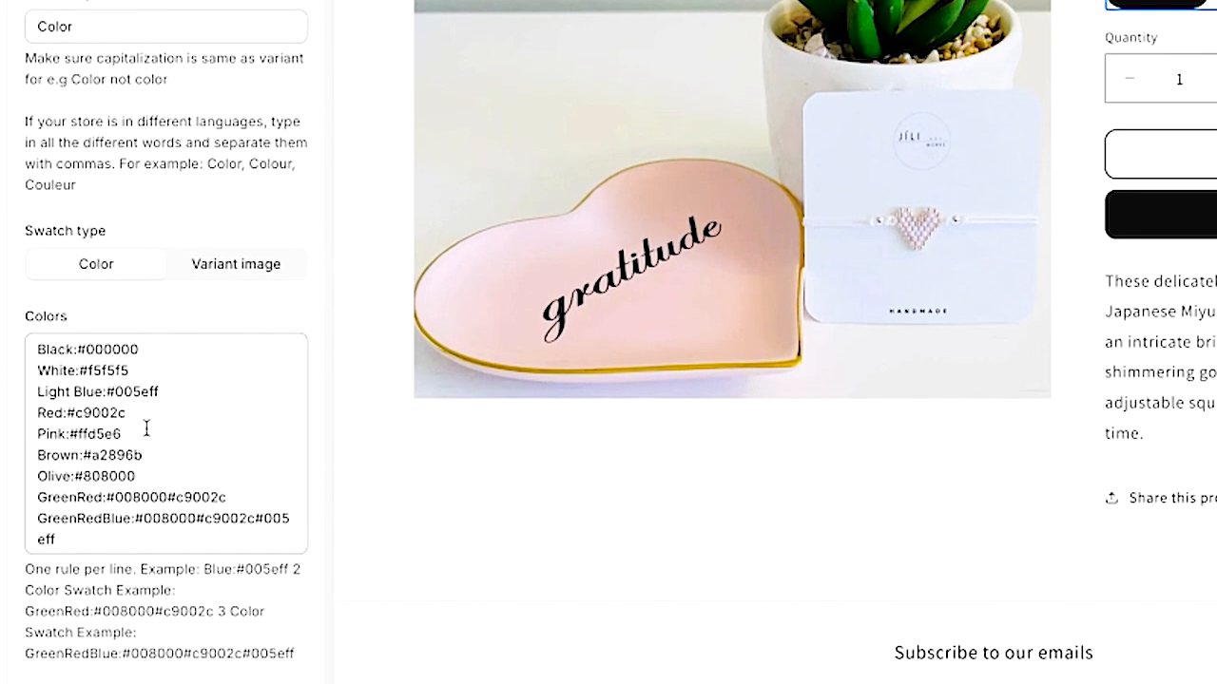
- Add a new "Purple:#" rule below Pink in the Colors list
left_click(146, 555)
key("Return")
type("Purp")
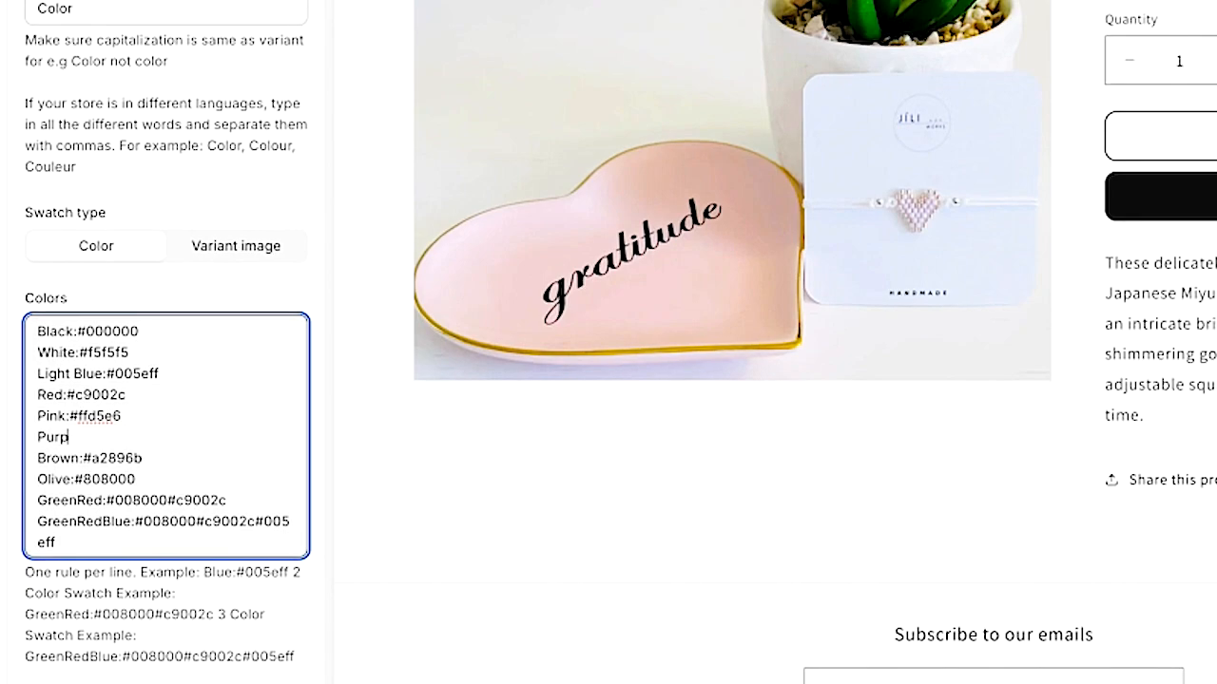
type("le:#")
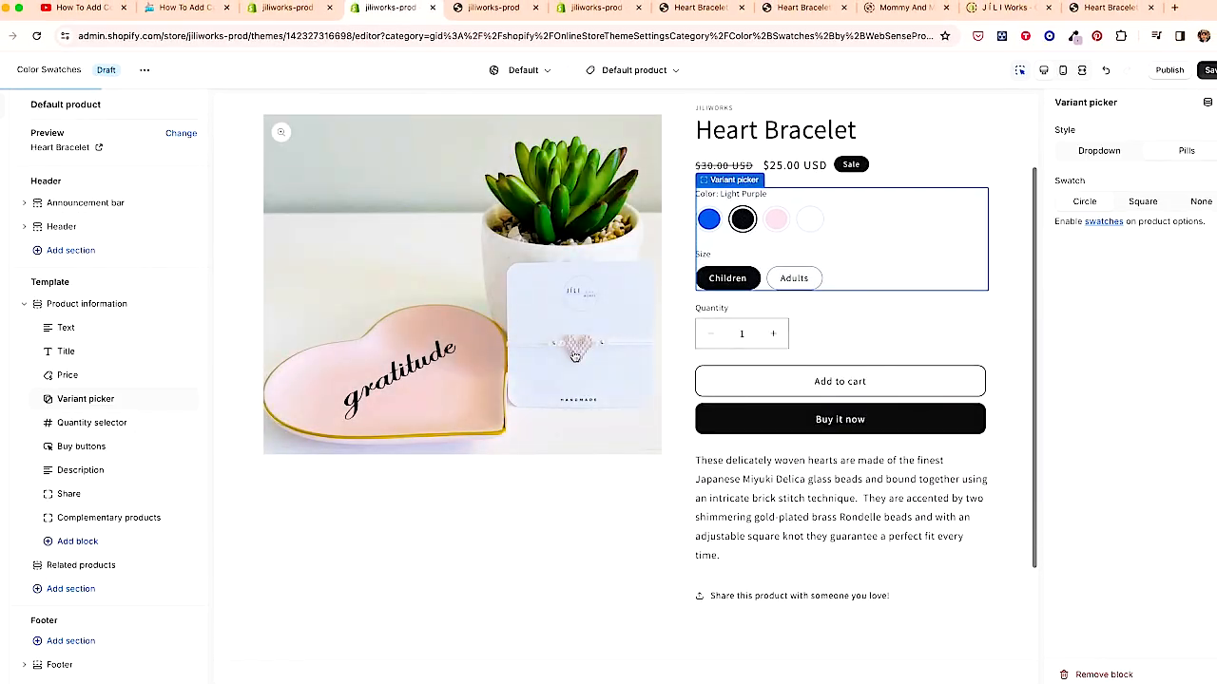
- Sample the light purple swatch colour with the colour picker extension and paste #efdaf2 into the Purple rule
left_click(1074, 36)
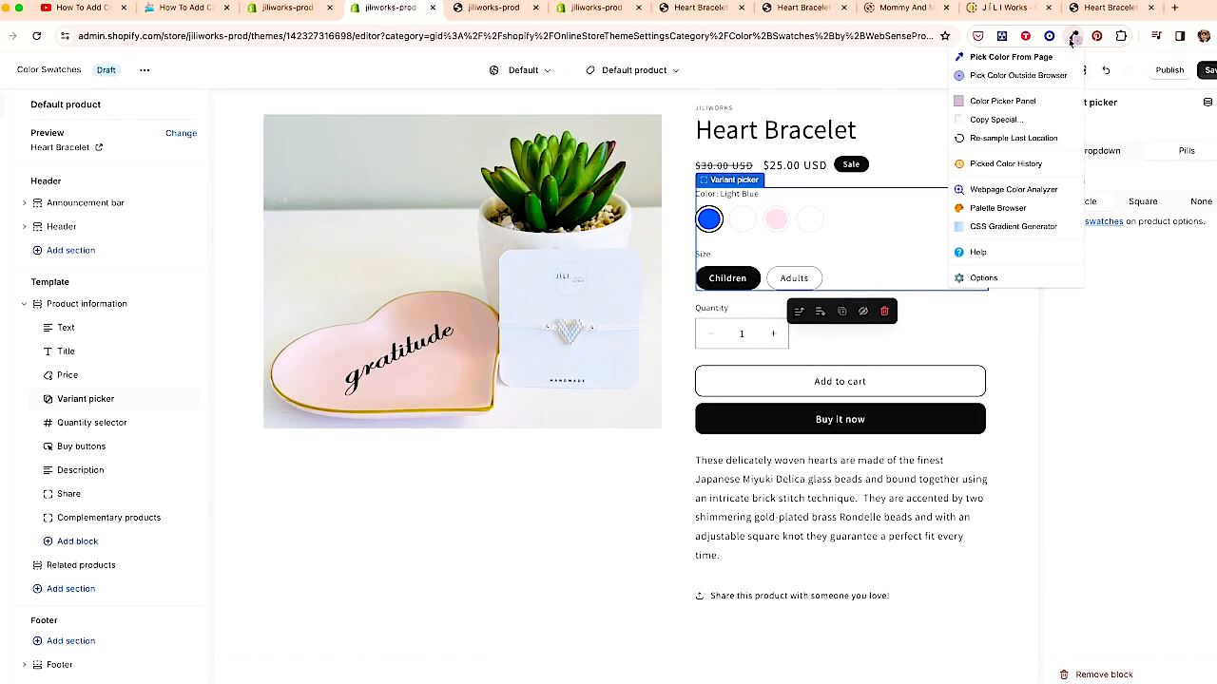
left_click(1002, 103)
left_click_drag(746, 101, 745, 78)
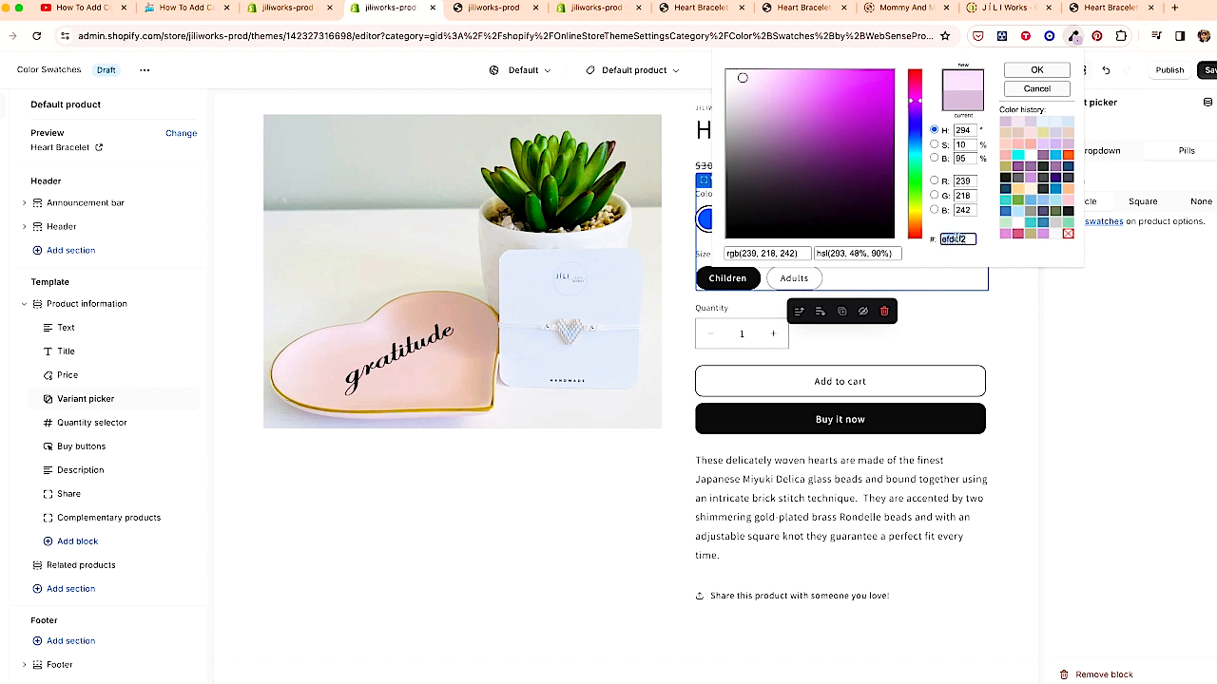
left_click(1036, 90)
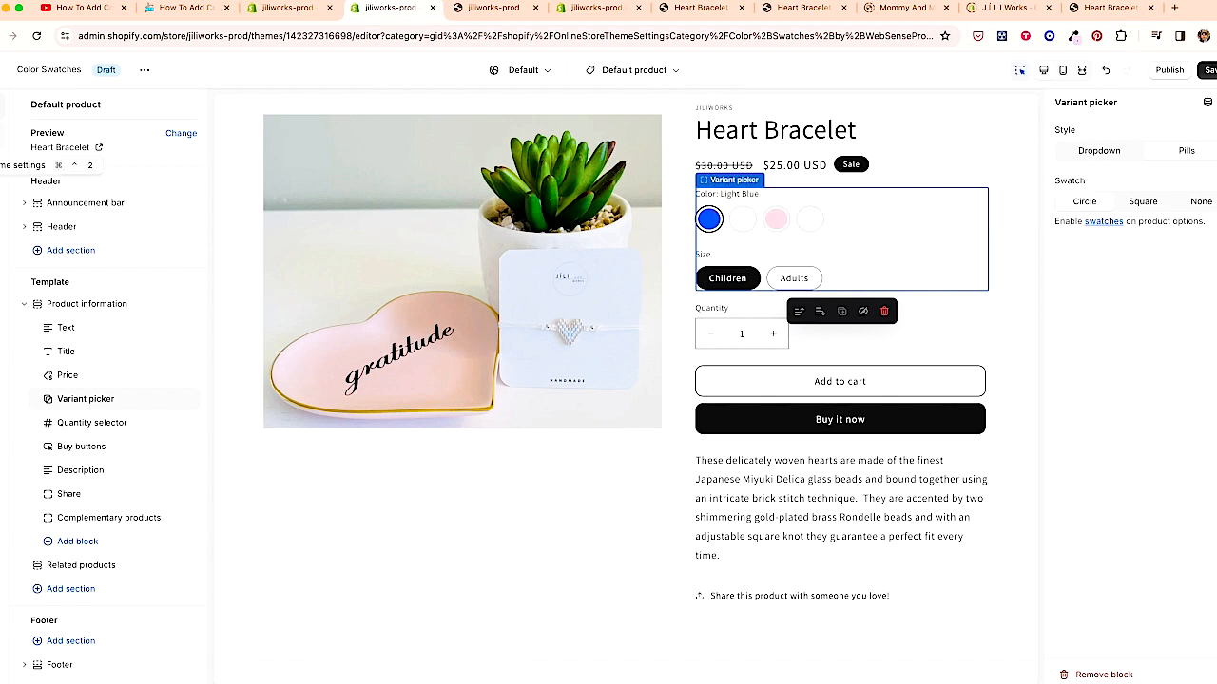
left_click(1, 134)
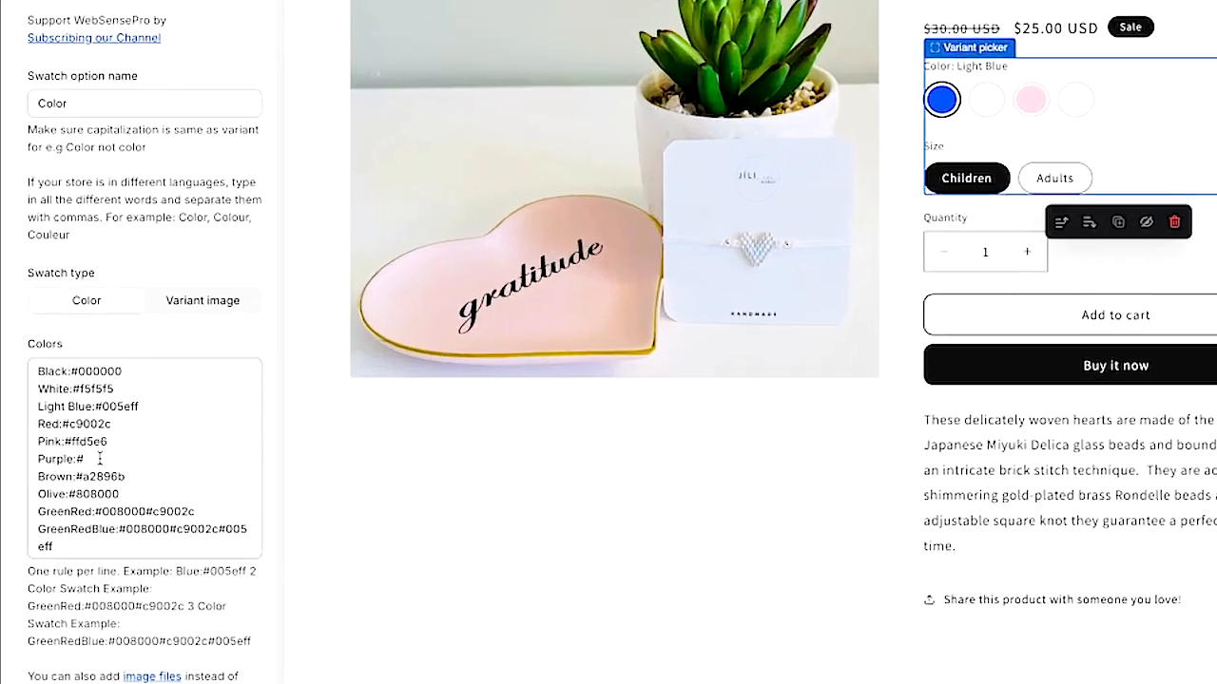
left_click(74, 490)
type("efdaf2")
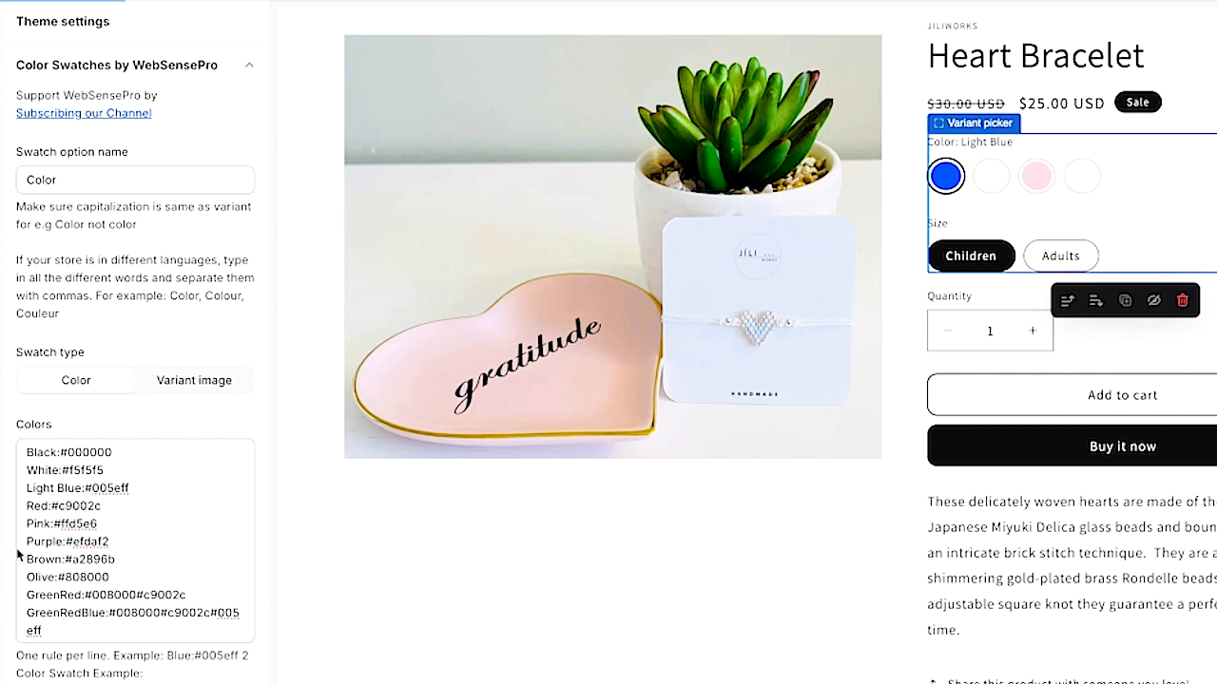
- Rename the Purple rule to Light Purple and select that swatch in the preview
left_click(27, 542)
type("Light")
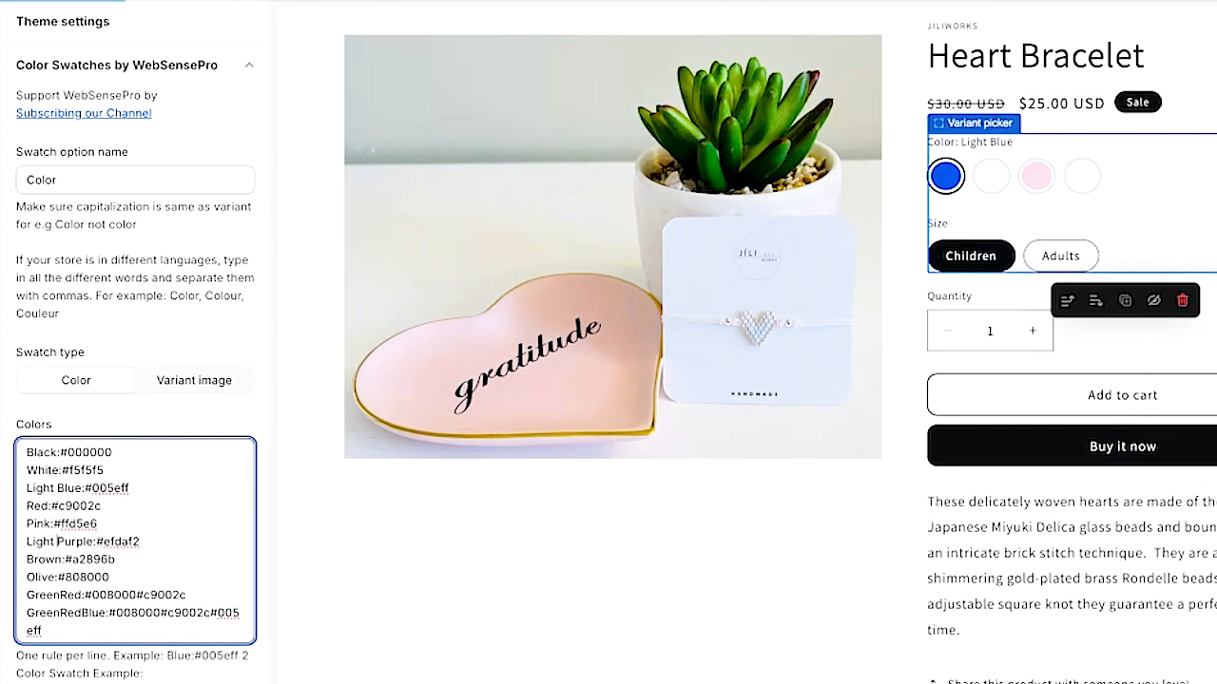
left_click(986, 201)
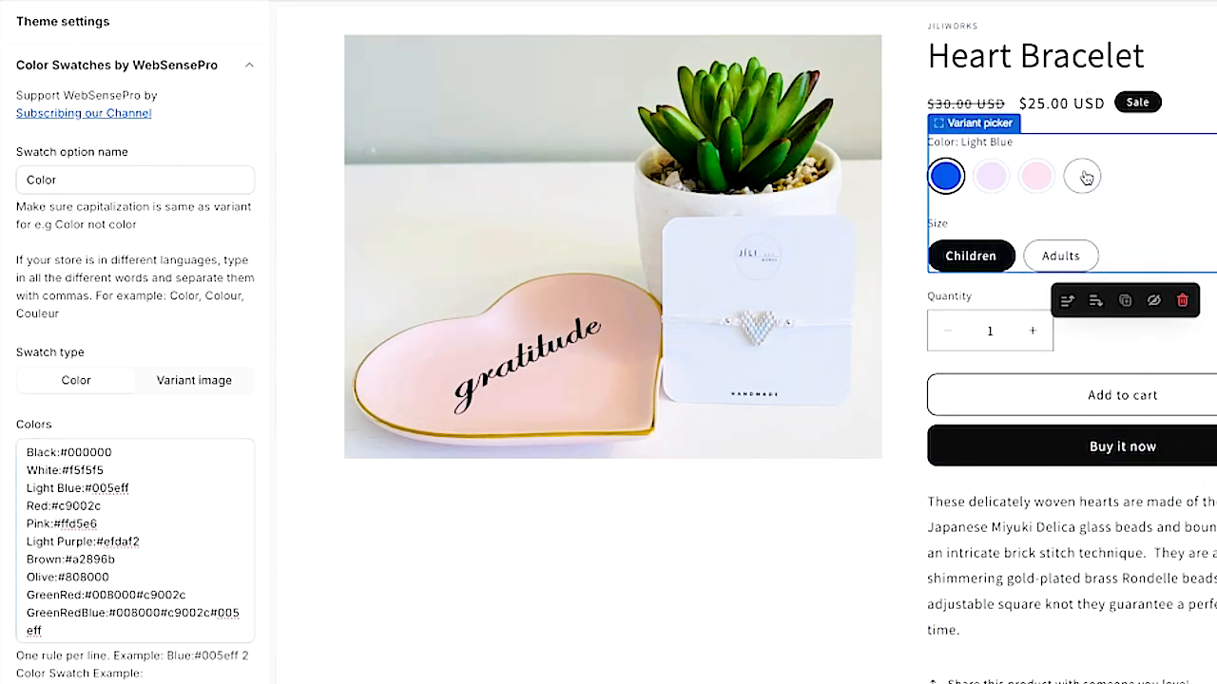
- Add a new "Yellow:" rule at the end of the Colors list and select the fourth swatch in the preview
left_click(59, 629)
key("Return")
type("Yellow:")
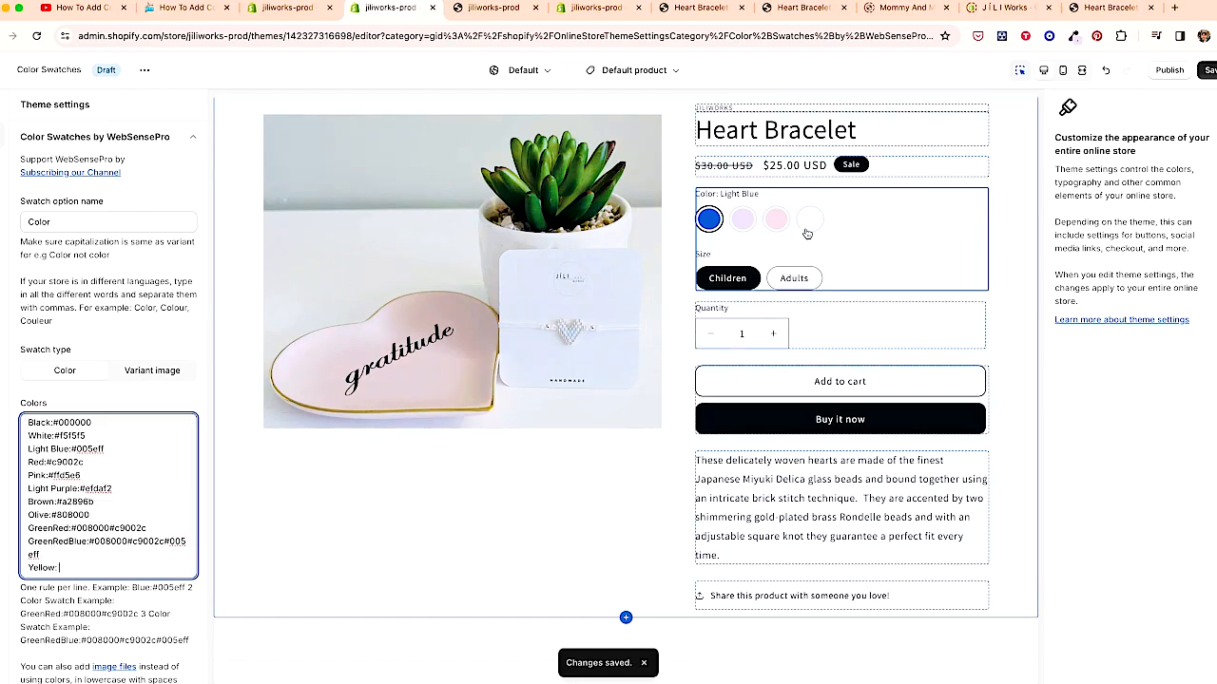
left_click(1082, 176)
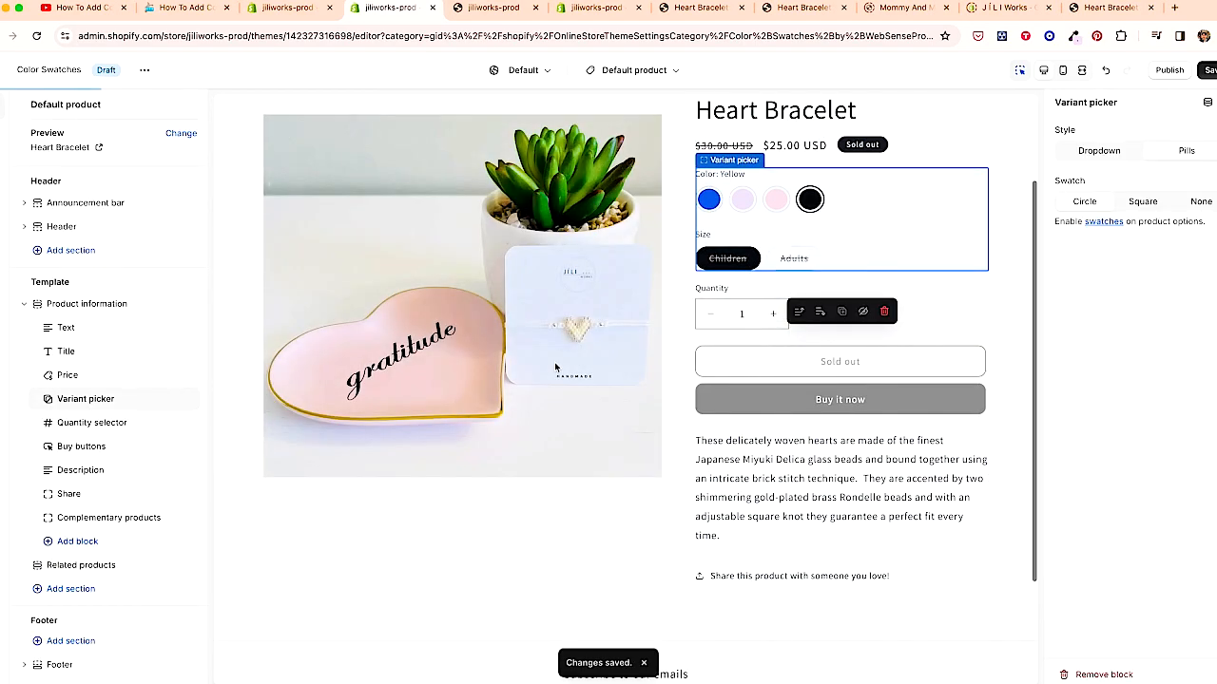
left_click(1073, 35)
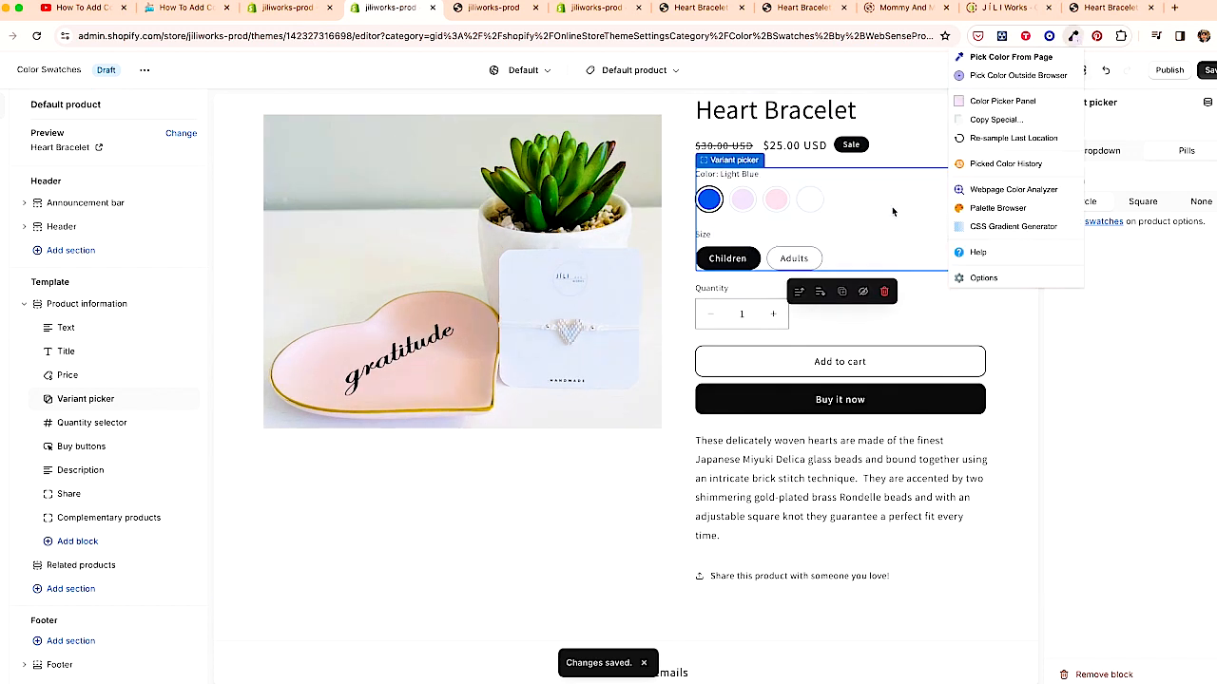
left_click(1011, 59)
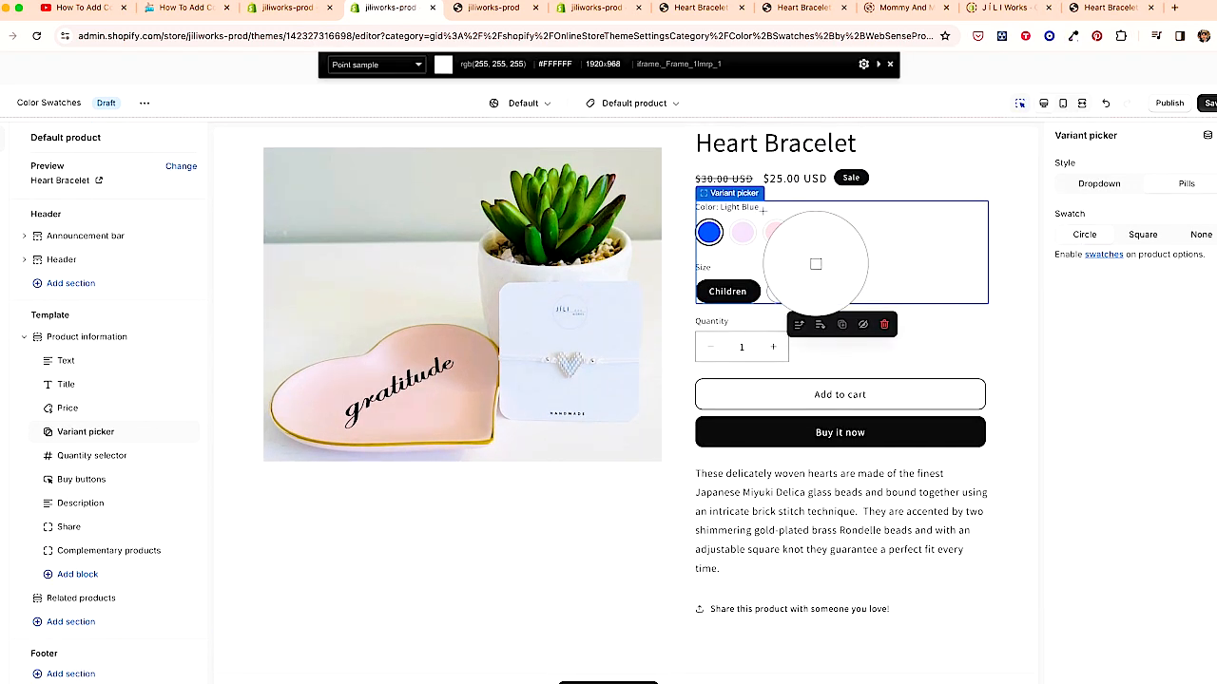
left_click(1008, 263)
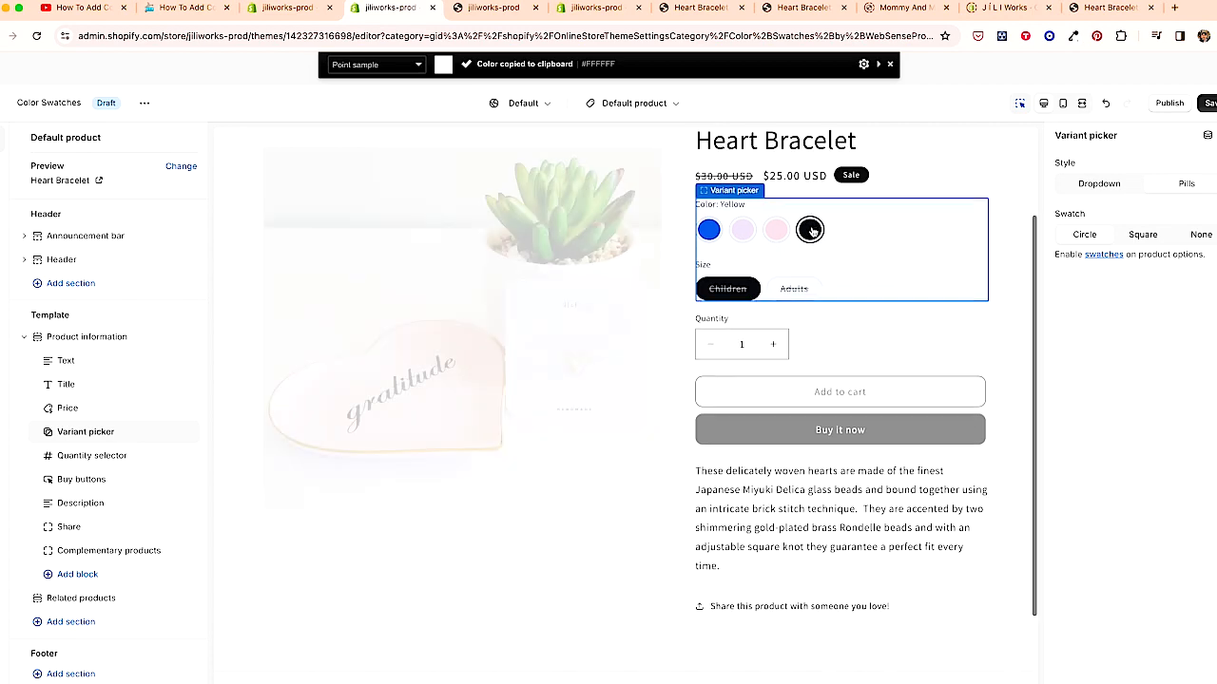
- Sample the bracelet's yellow colour from the product image with the colour picker extension
left_click(1073, 36)
left_click(1024, 63)
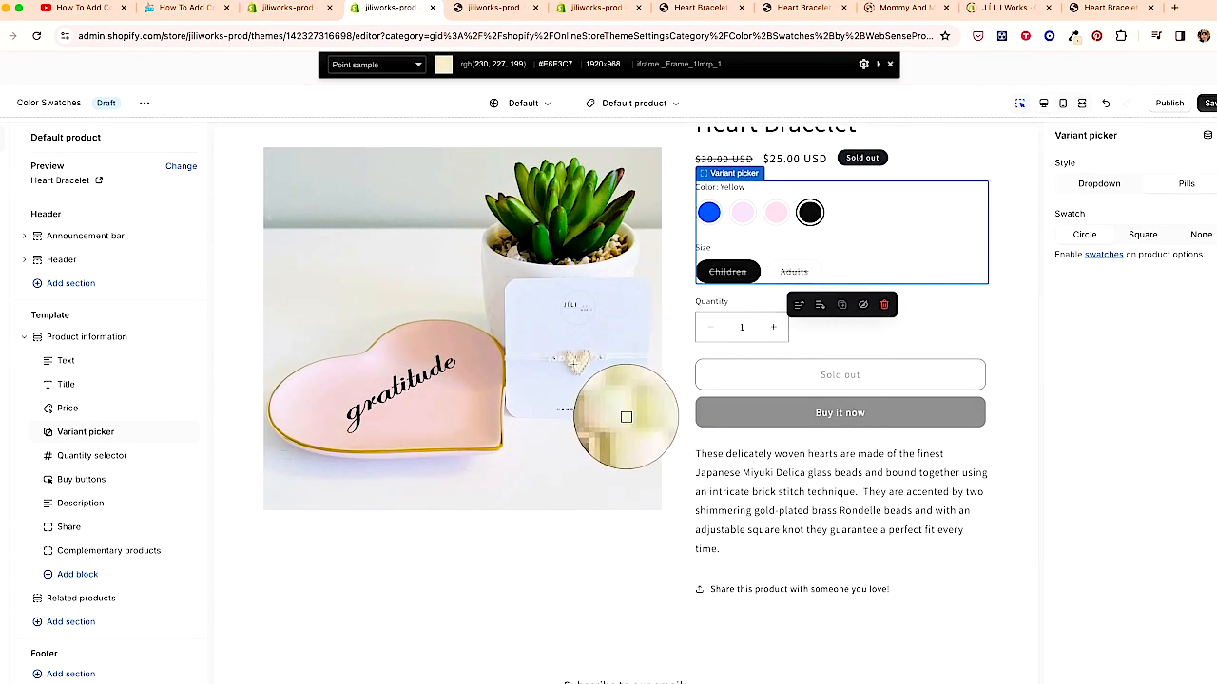
left_click(574, 366)
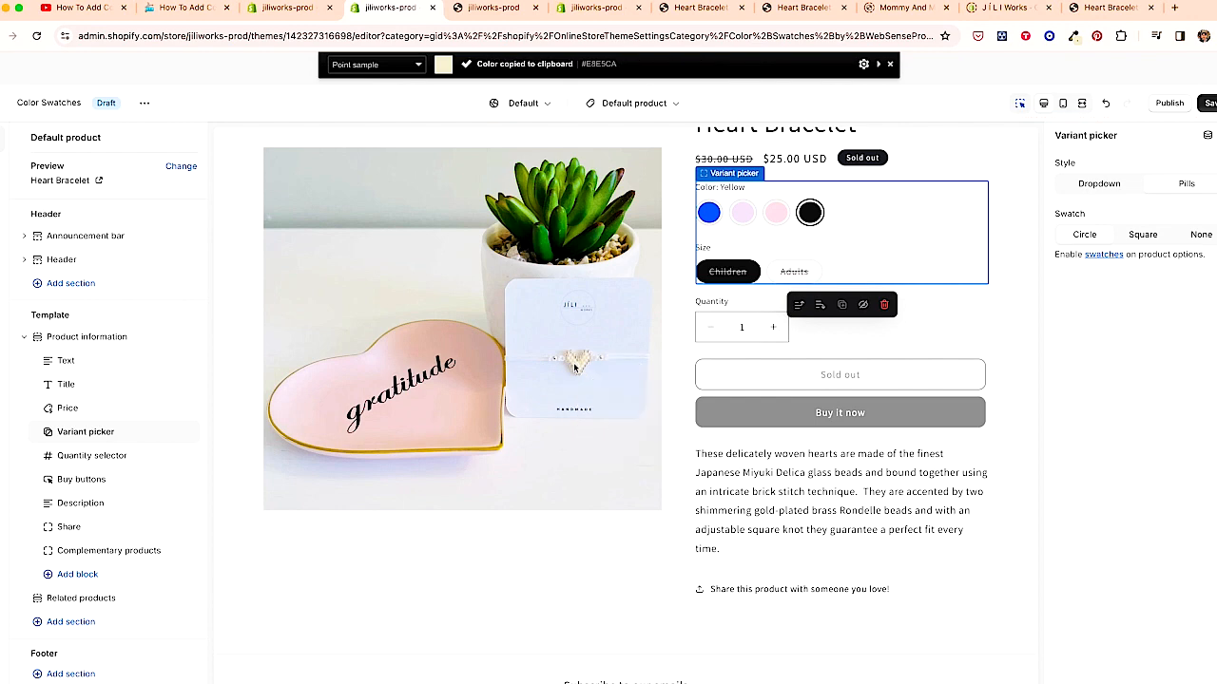
left_click(1073, 35)
left_click(1046, 99)
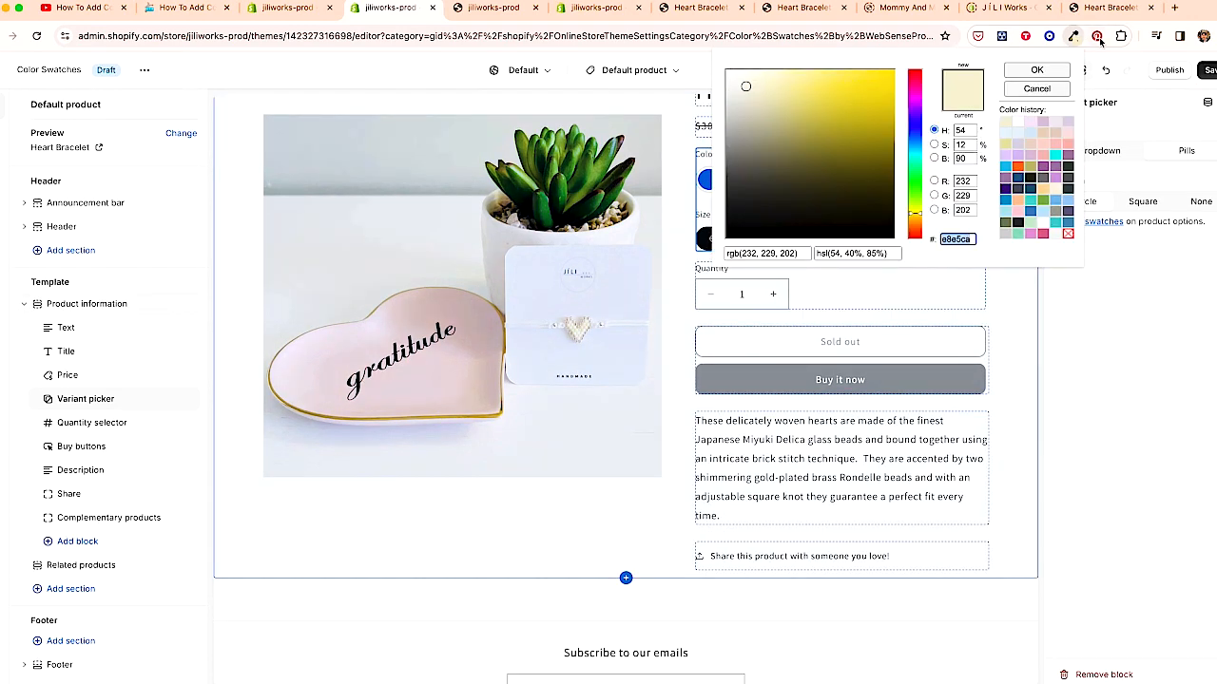
left_click(1098, 37)
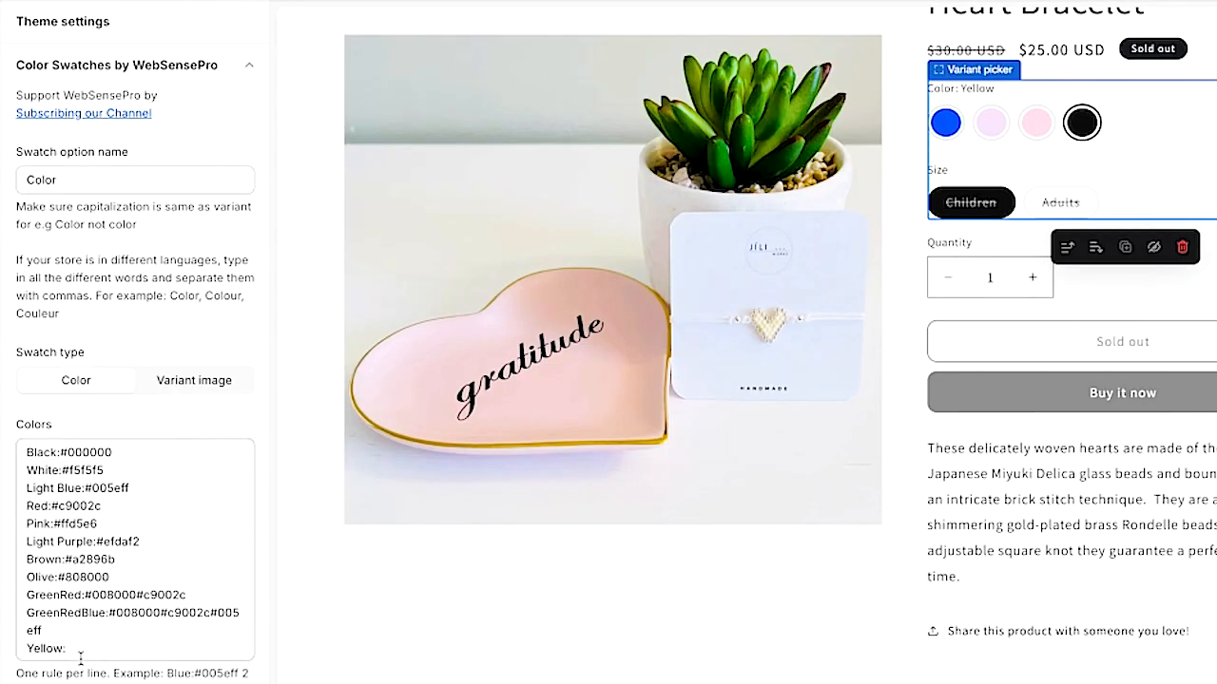
- Set the Yellow rule's colour to #e8e5ca and check the swatch in the preview
left_click(81, 656)
type("e8e5ca")
left_click(1105, 174)
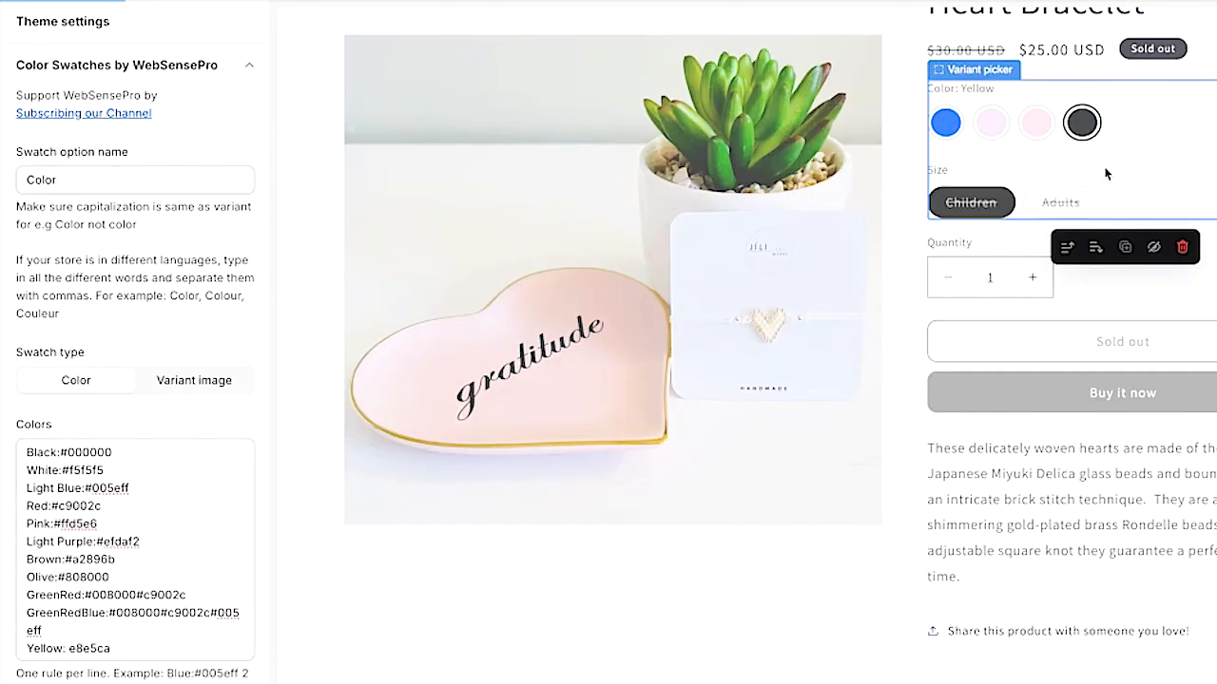
left_click(29, 652)
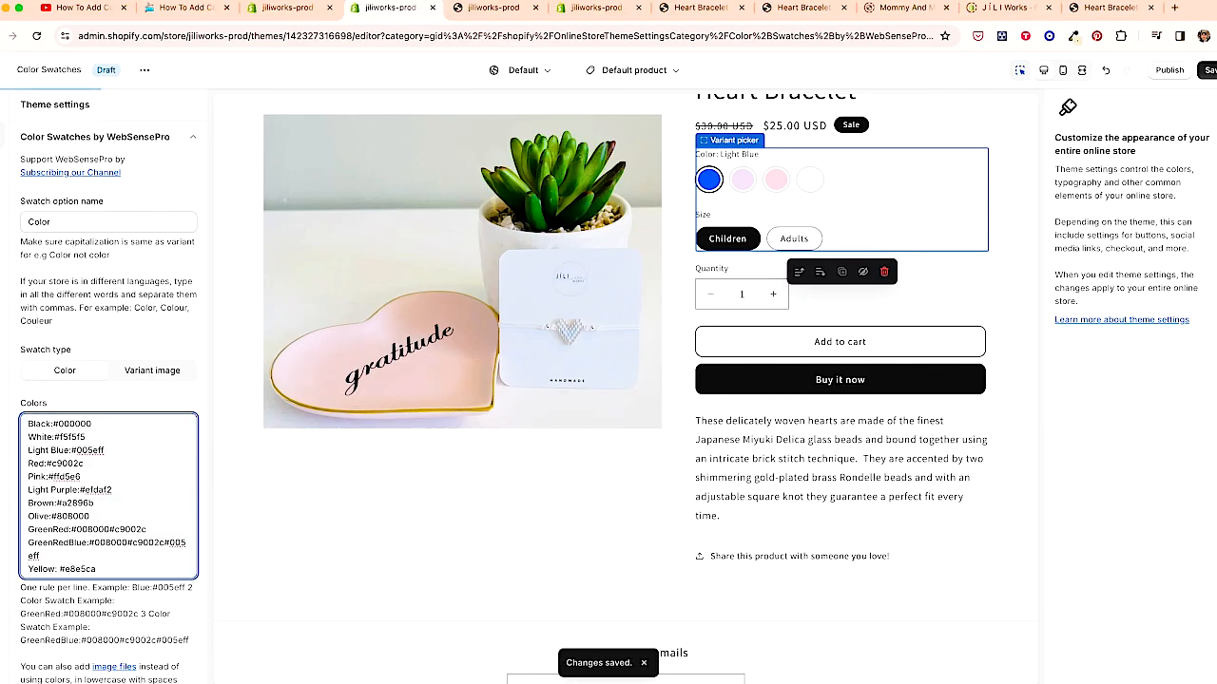
scroll(775, 190, "down", 1)
left_click(776, 161)
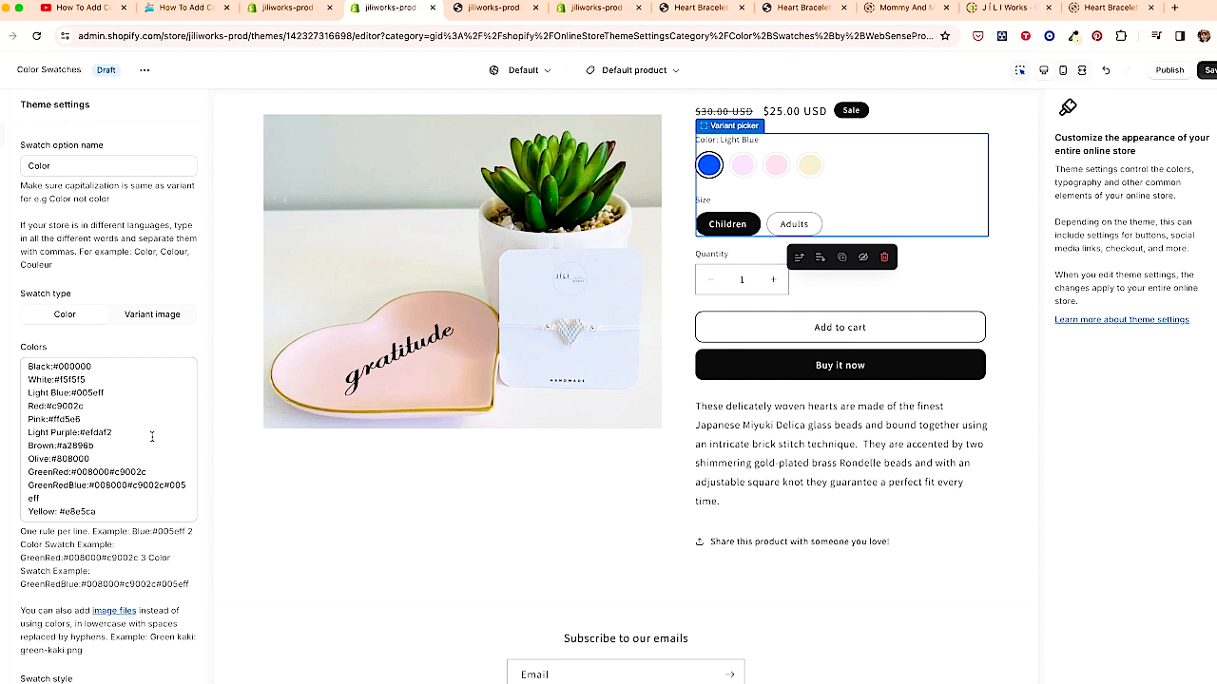
- Append #ffffff to the Light Blue rule to make a two-colour swatch and save the theme
left_click(118, 393)
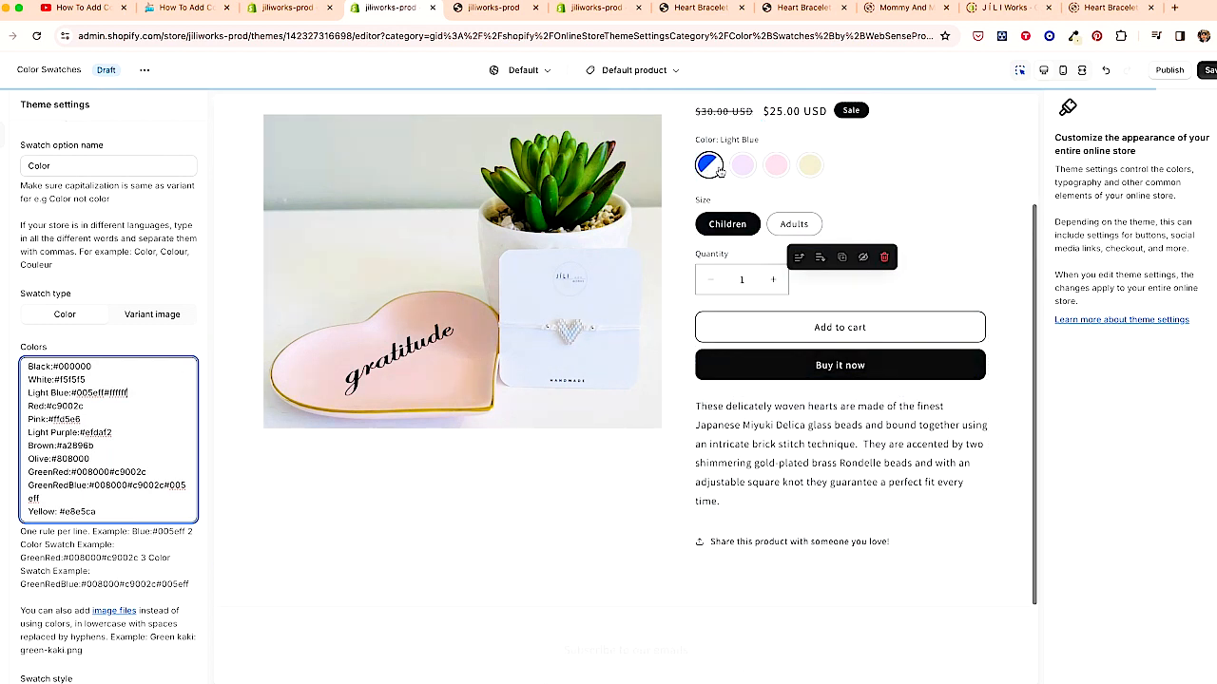
left_click(1209, 70)
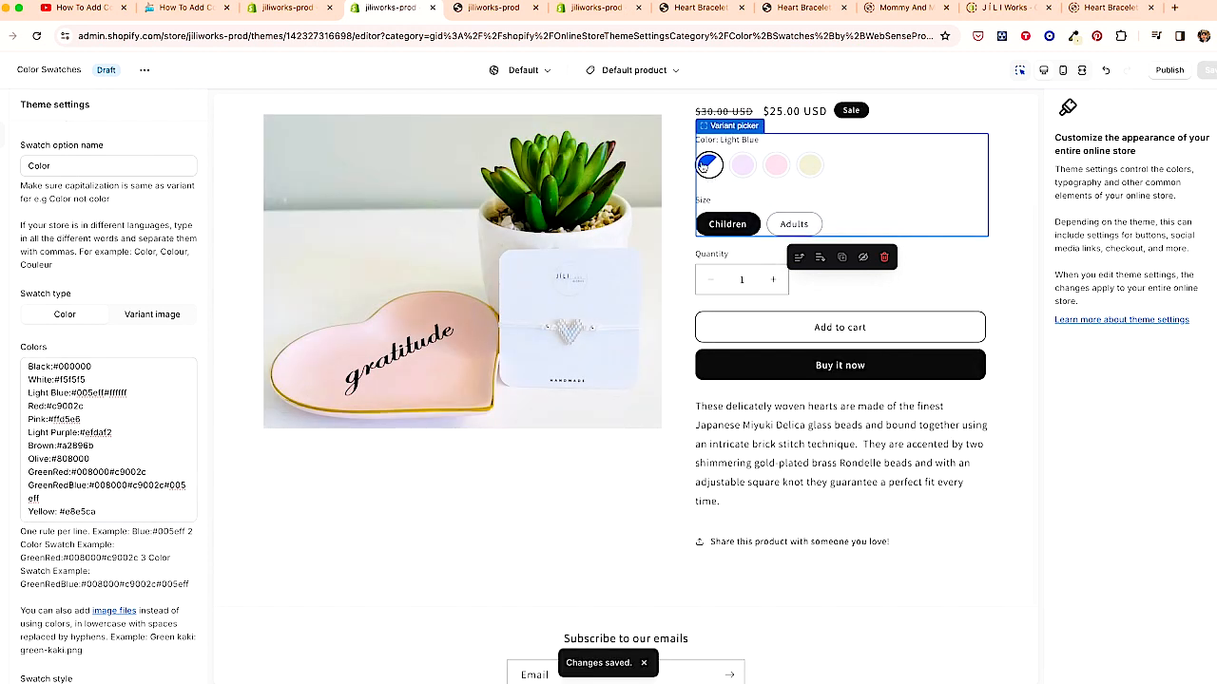
- Try adding #efdaf2 as a third colour in the Light Blue rule, then delete it
left_click(140, 391)
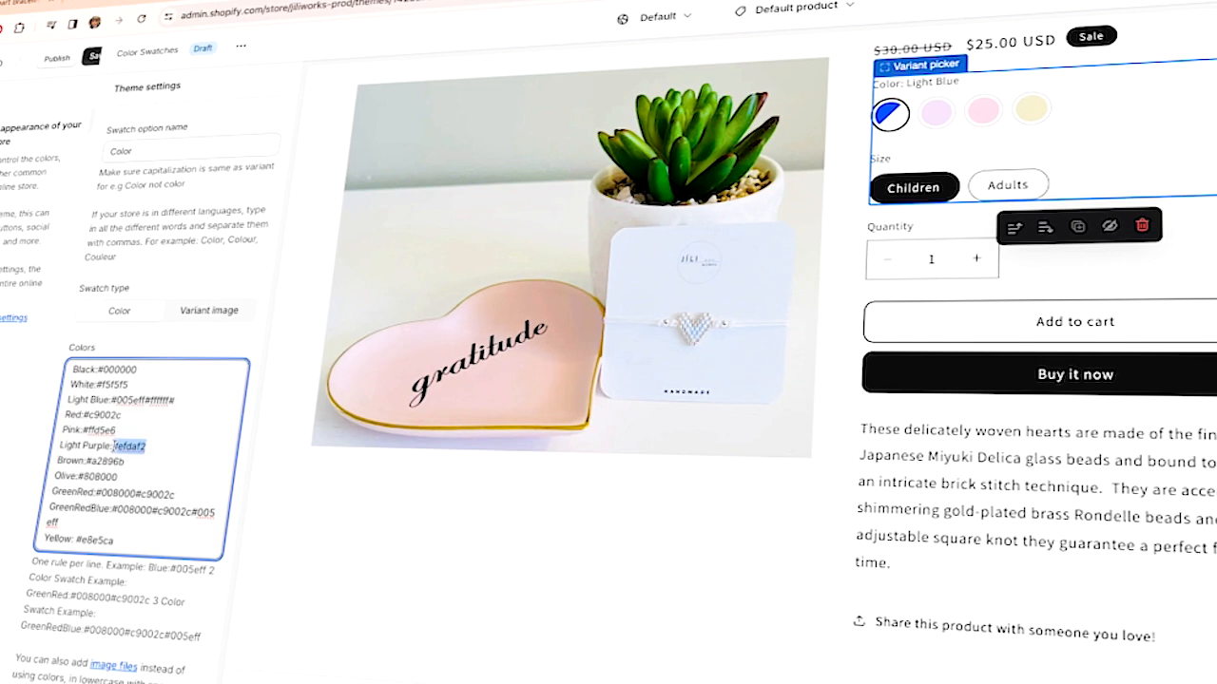
left_click(190, 401)
key("super+v")
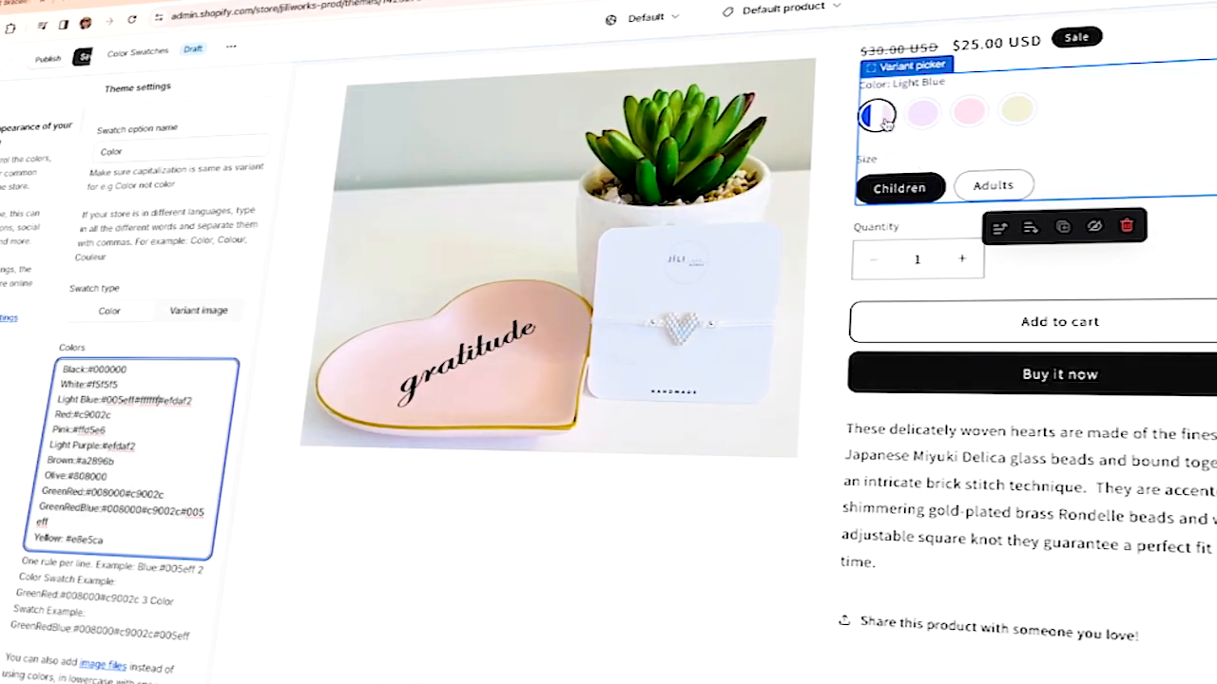
left_click_drag(189, 400, 153, 400)
key("BackSpace")
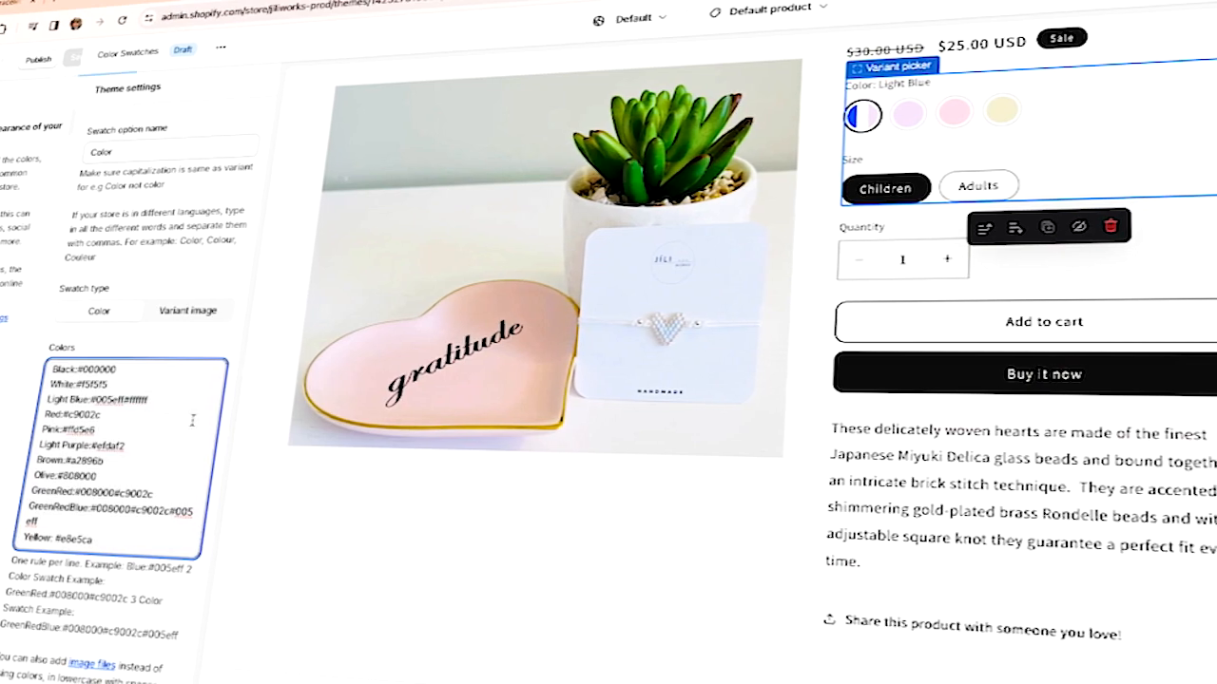
- Switch the swatch type to Variant image and back to Color
scroll(669, 345, "down", 2)
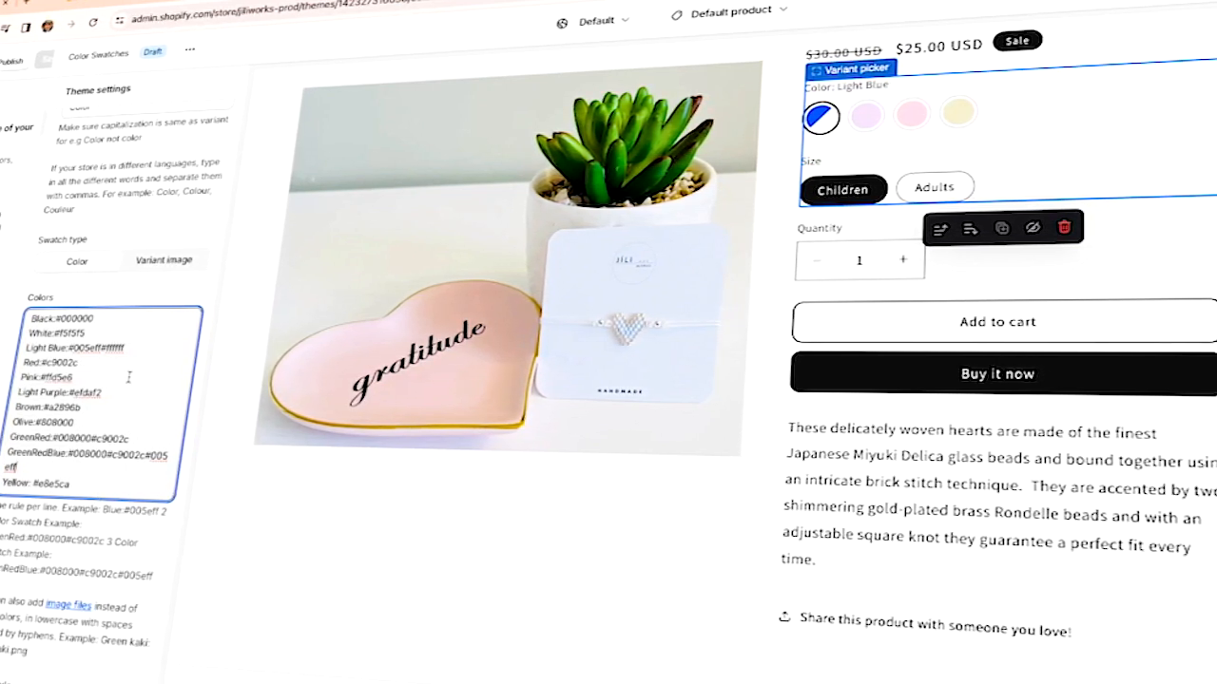
left_click(163, 261)
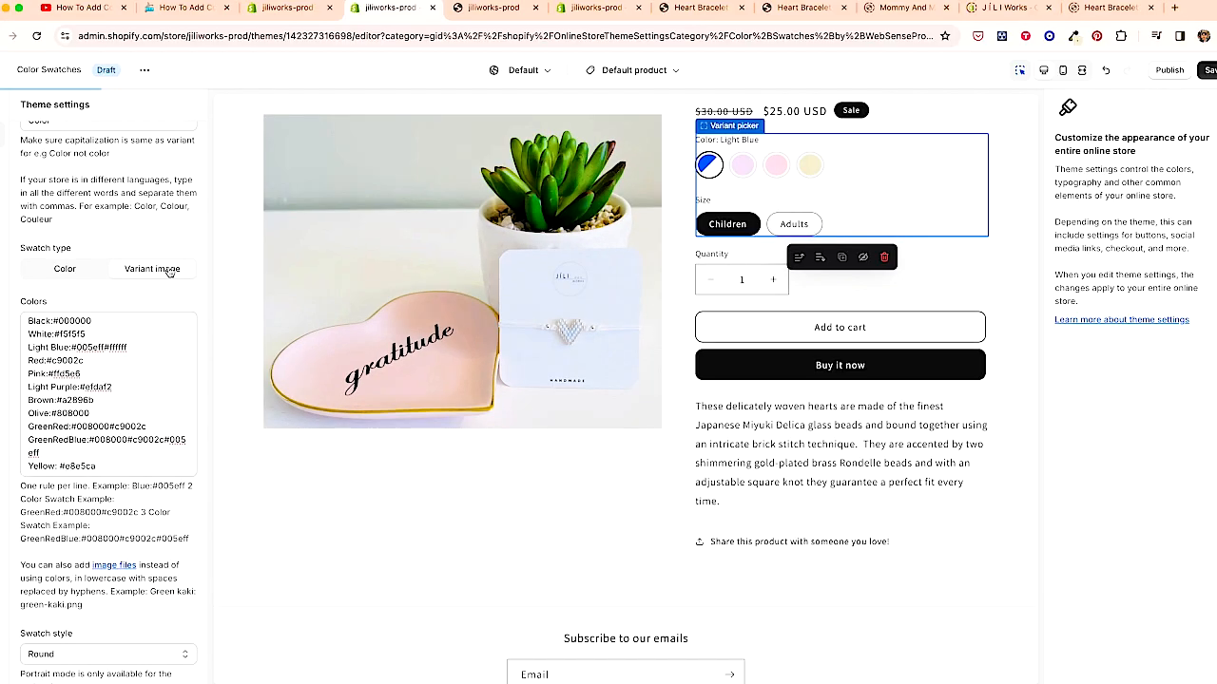
left_click(76, 261)
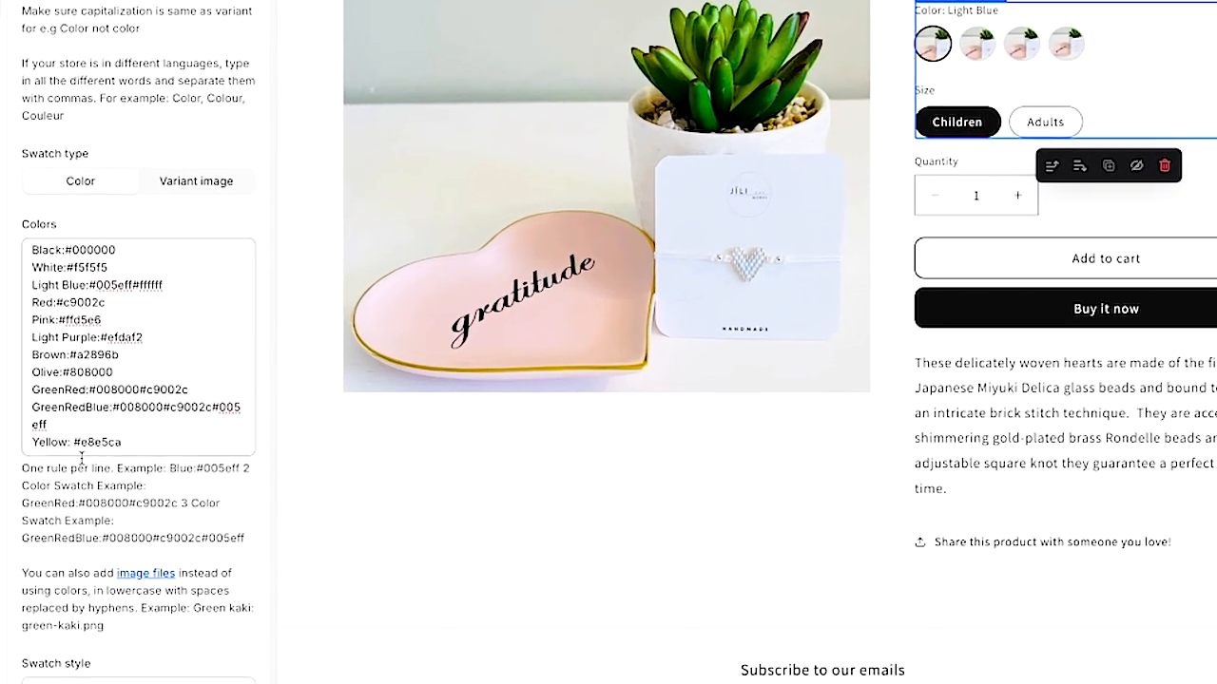
- Try the Square swatch style, then set the style back to Round
left_click_drag(123, 444, 75, 444)
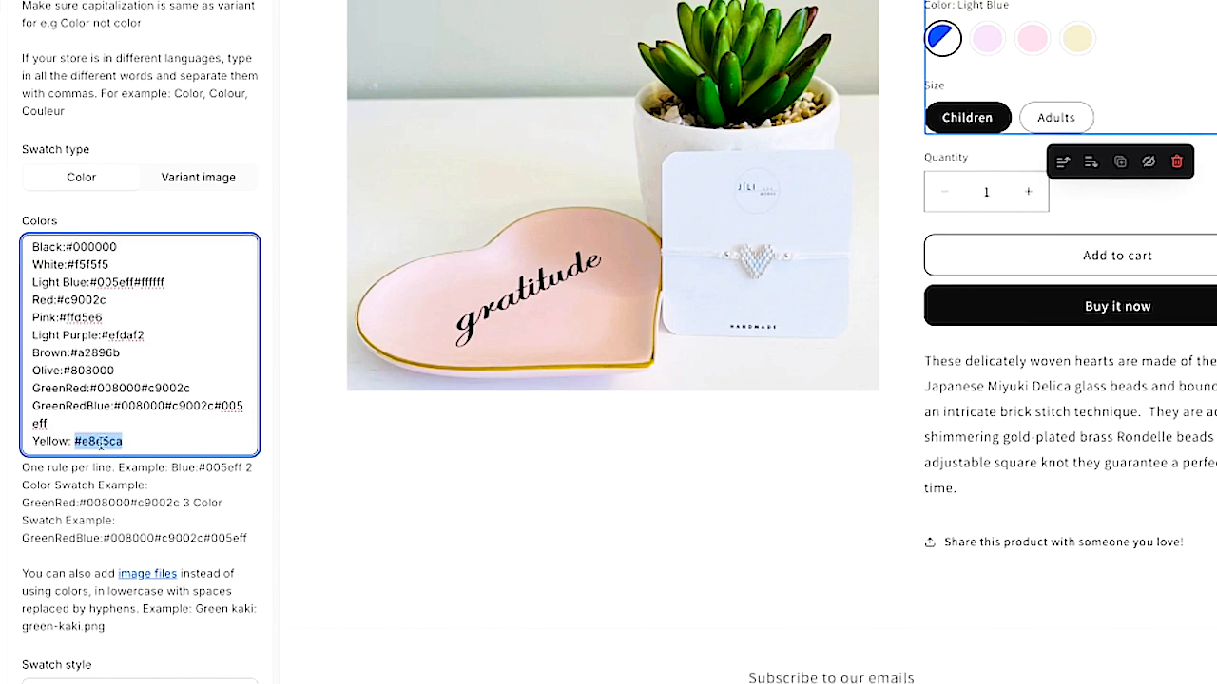
scroll(163, 442, "down", 1)
scroll(161, 442, "down", 3)
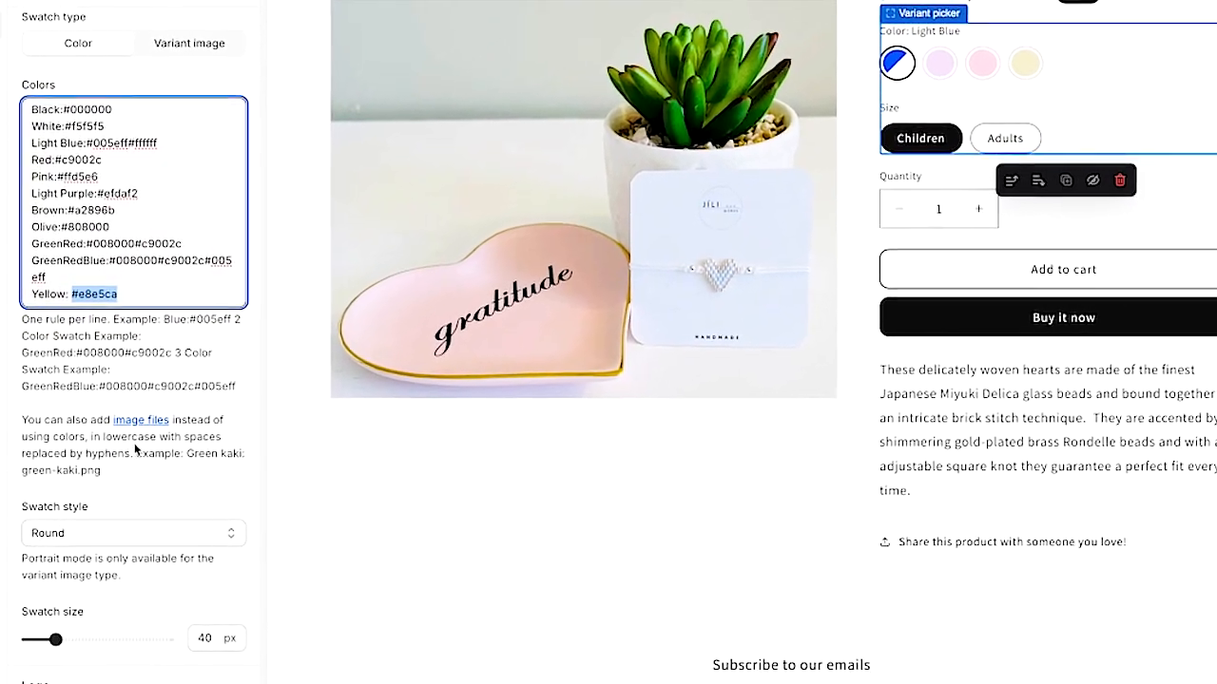
left_click(210, 539)
left_click(203, 510)
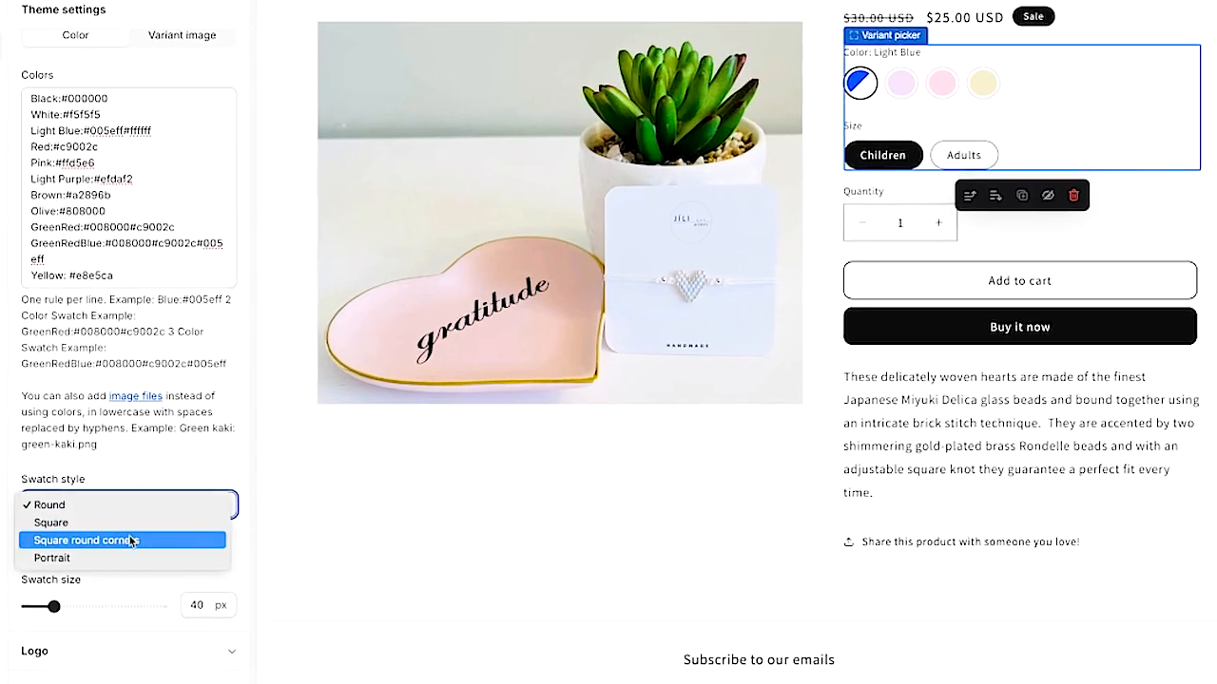
left_click(124, 522)
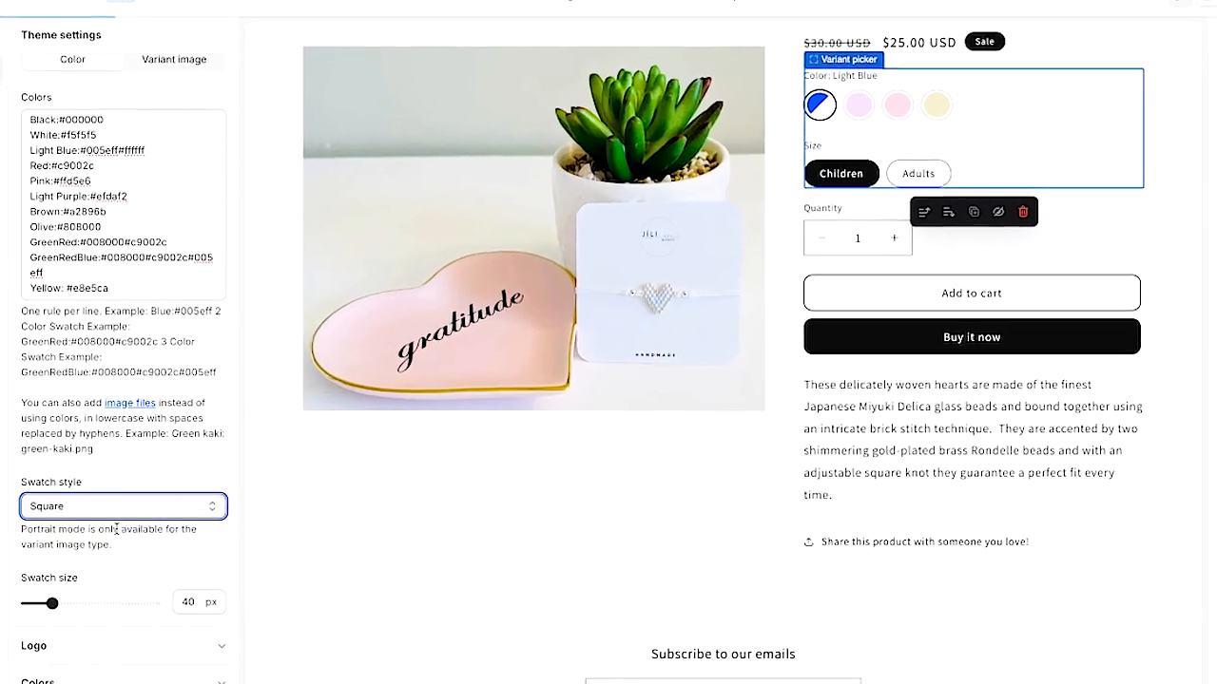
left_click(157, 506)
left_click(123, 492)
- Set the swatch size to 42 px
scroll(150, 499, "down", 3)
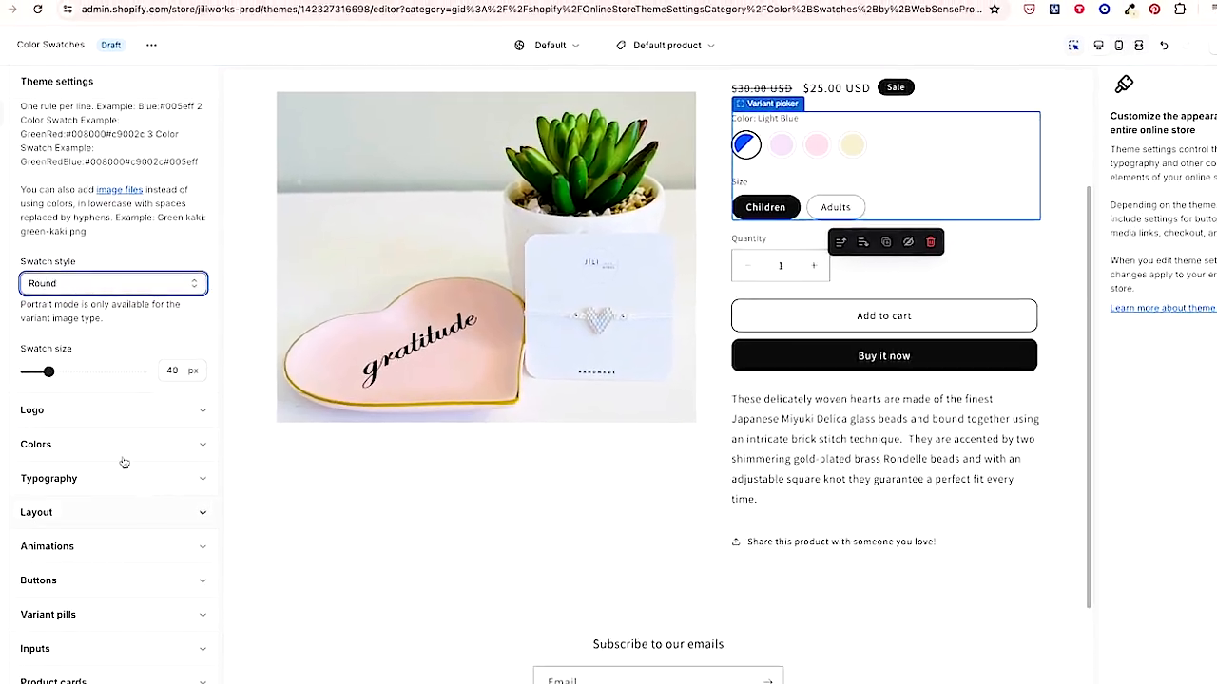
left_click_drag(48, 376, 106, 380)
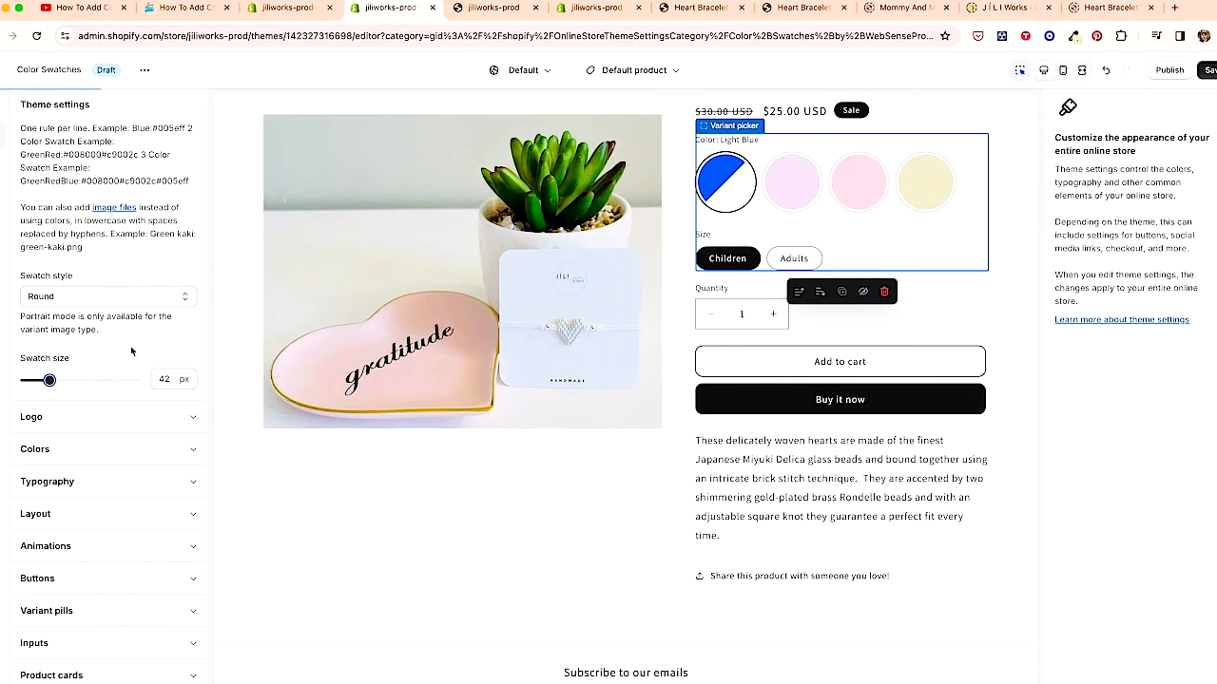
- Select each of the remaining colour swatches in the preview to check their appearance
scroll(148, 398, "up", 5)
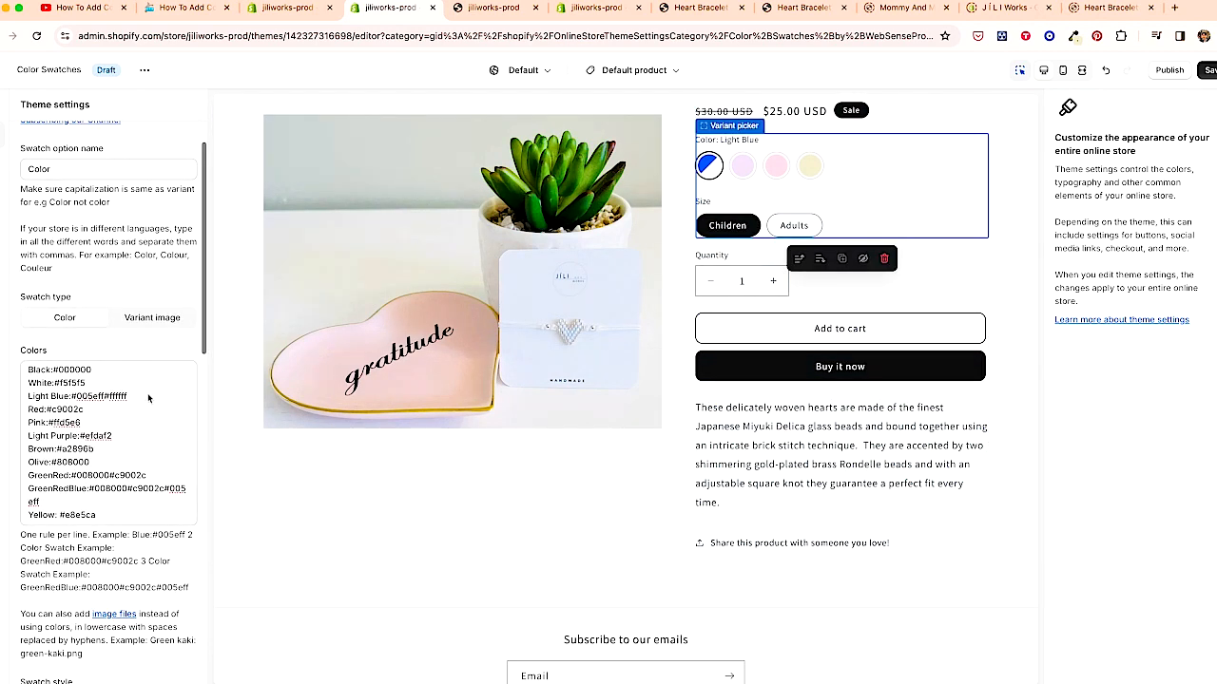
scroll(148, 398, "up", 1)
scroll(148, 398, "down", 5)
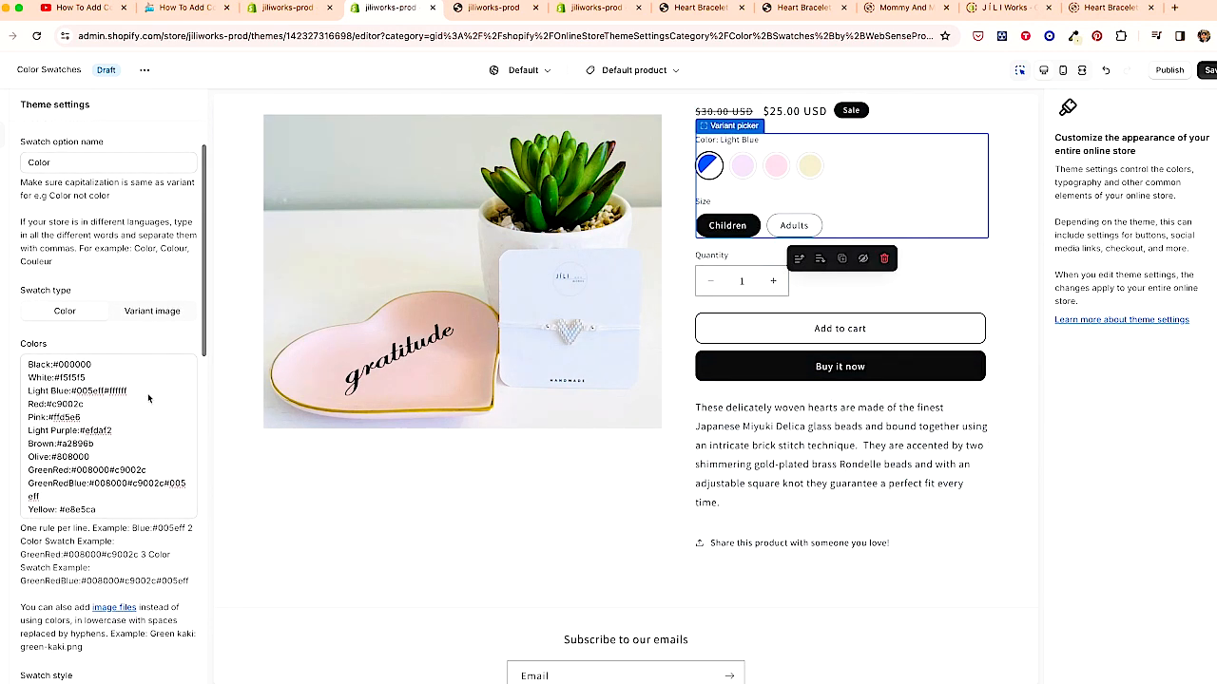
scroll(148, 399, "up", 2)
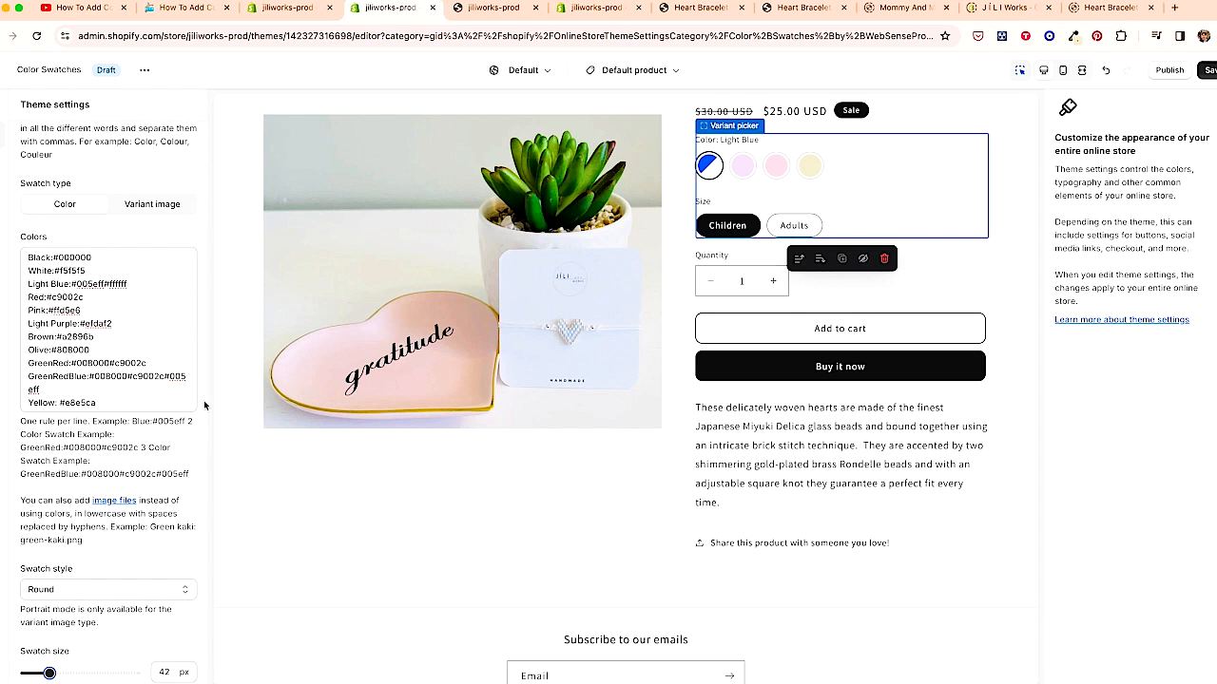
left_click(741, 172)
left_click(776, 153)
left_click(811, 130)
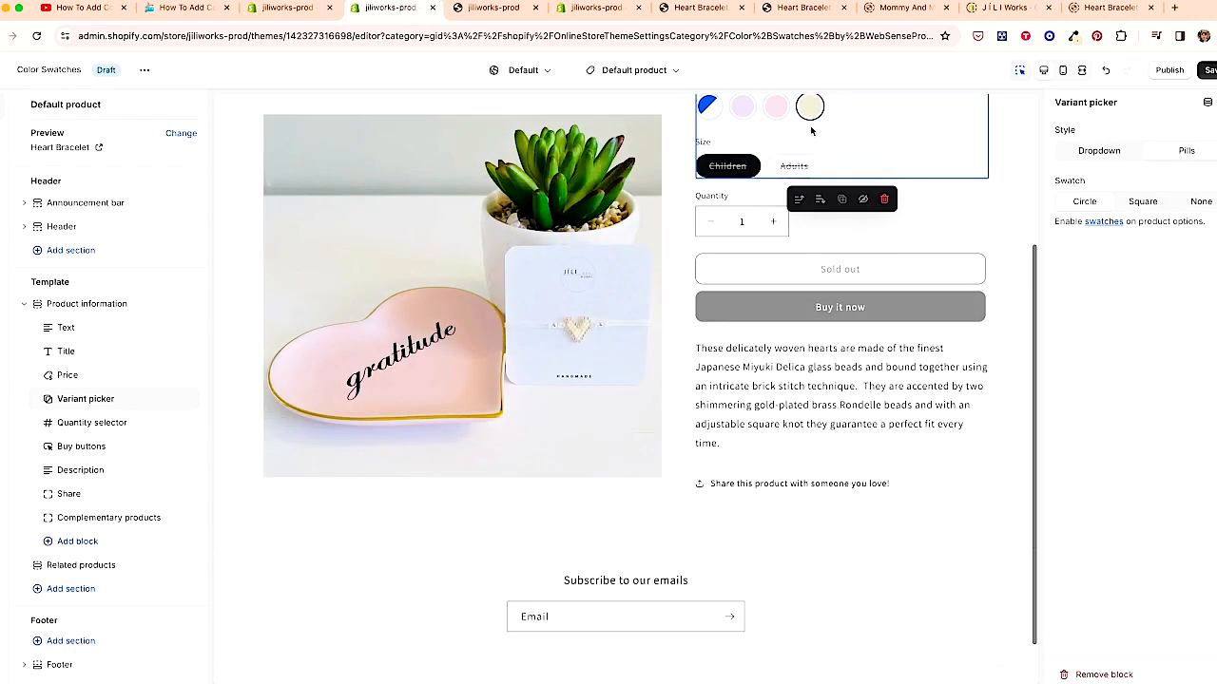
- Search the Shopify Editions page for "color" and open the help doc on colour swatches
scroll(660, 367, "up", 3)
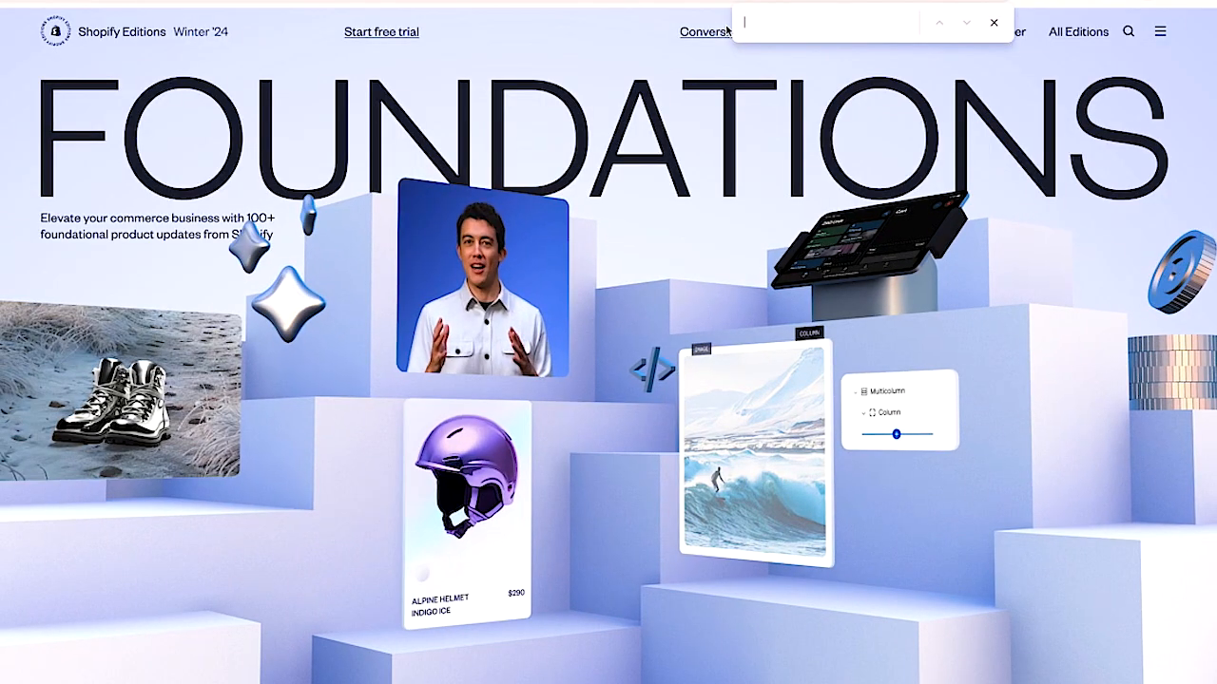
type("color")
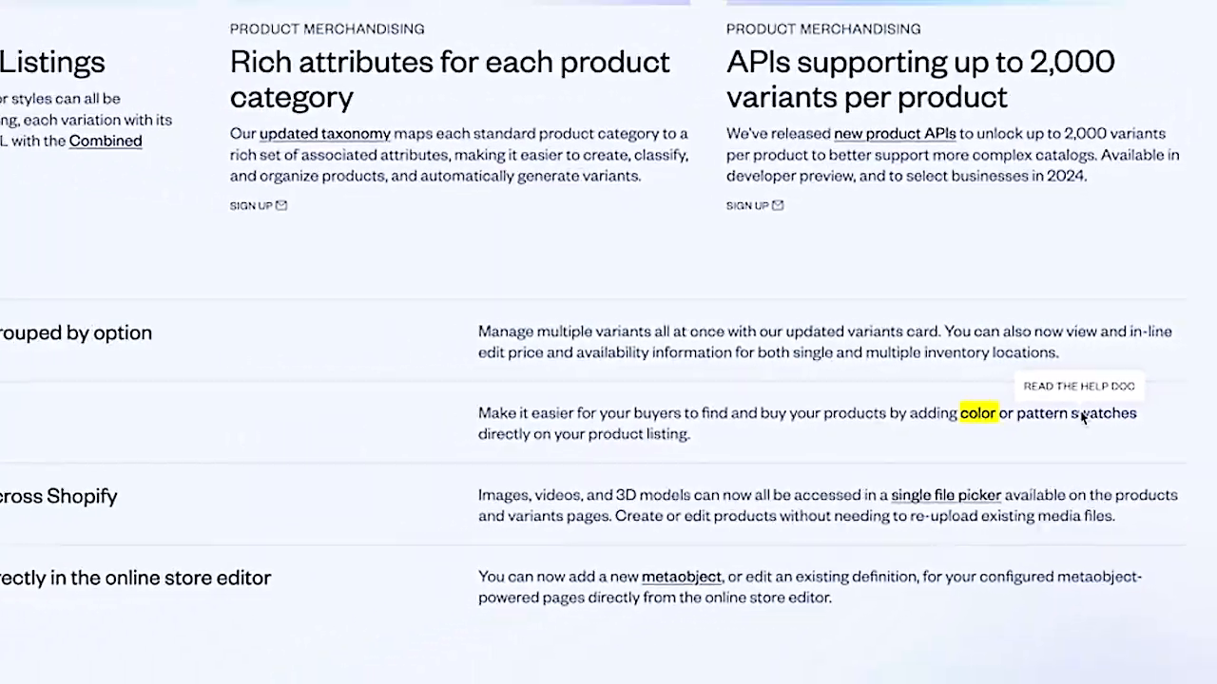
left_click(1023, 443)
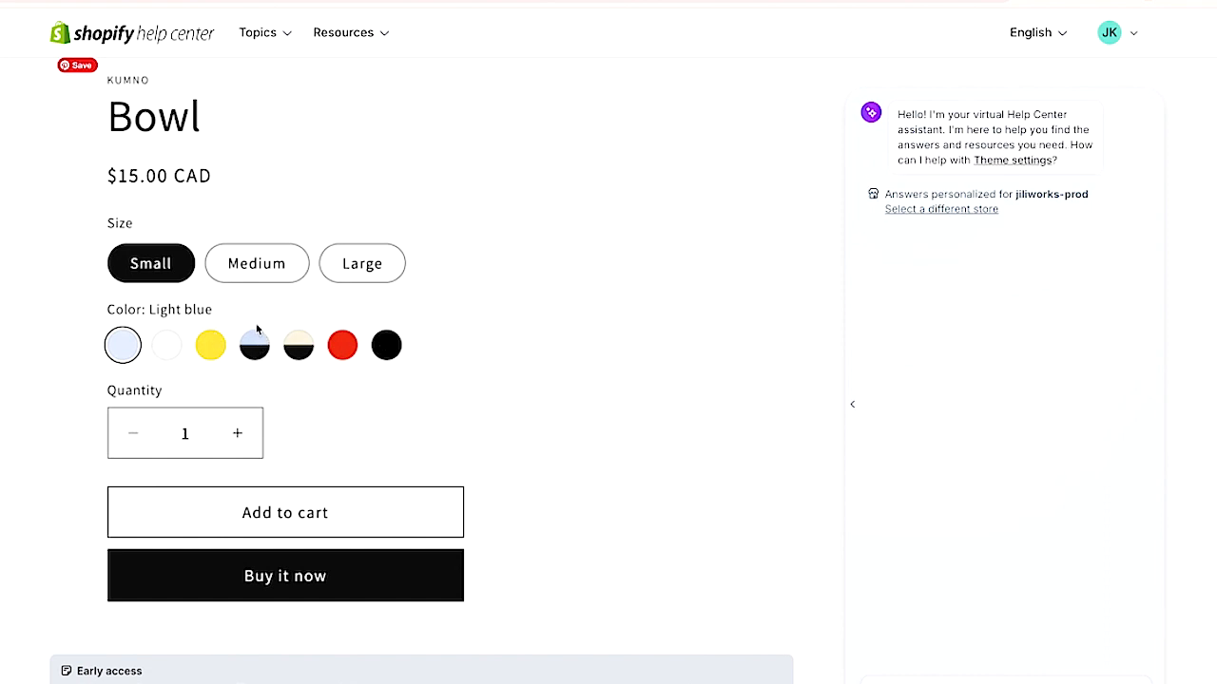
- Read the swatches help doc and the Dawn 13.0.0 release notes about colour swatch requirements
scroll(412, 399, "down", 3)
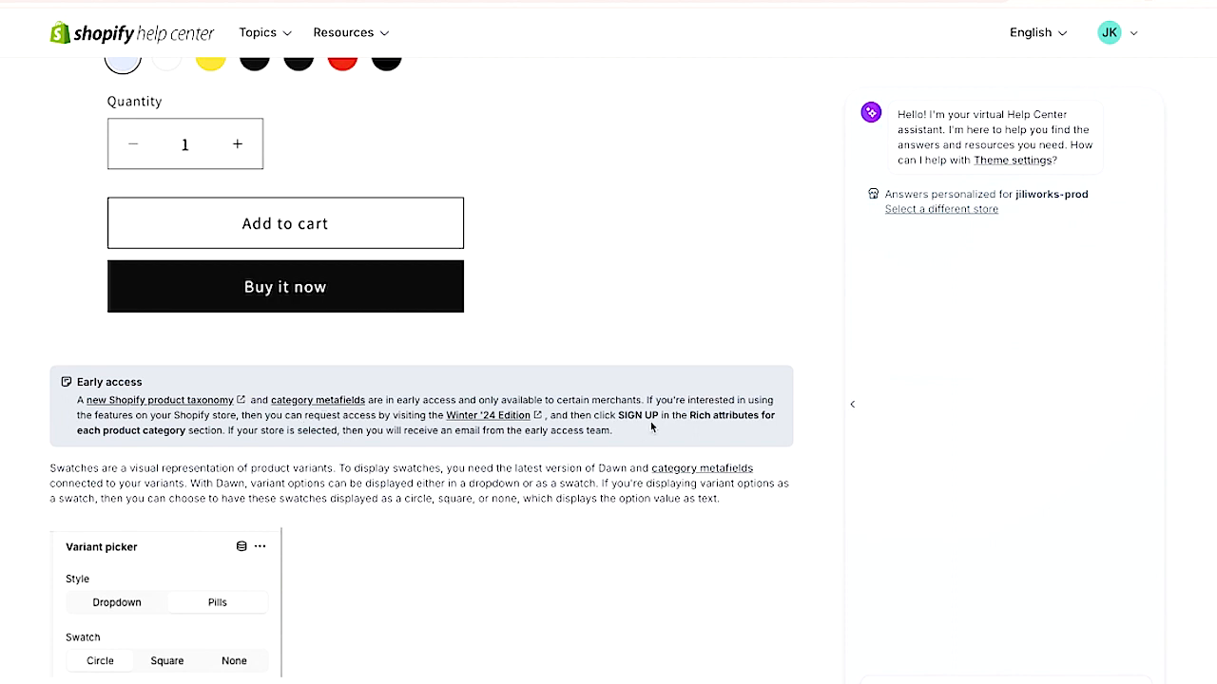
scroll(651, 427, "down", 3)
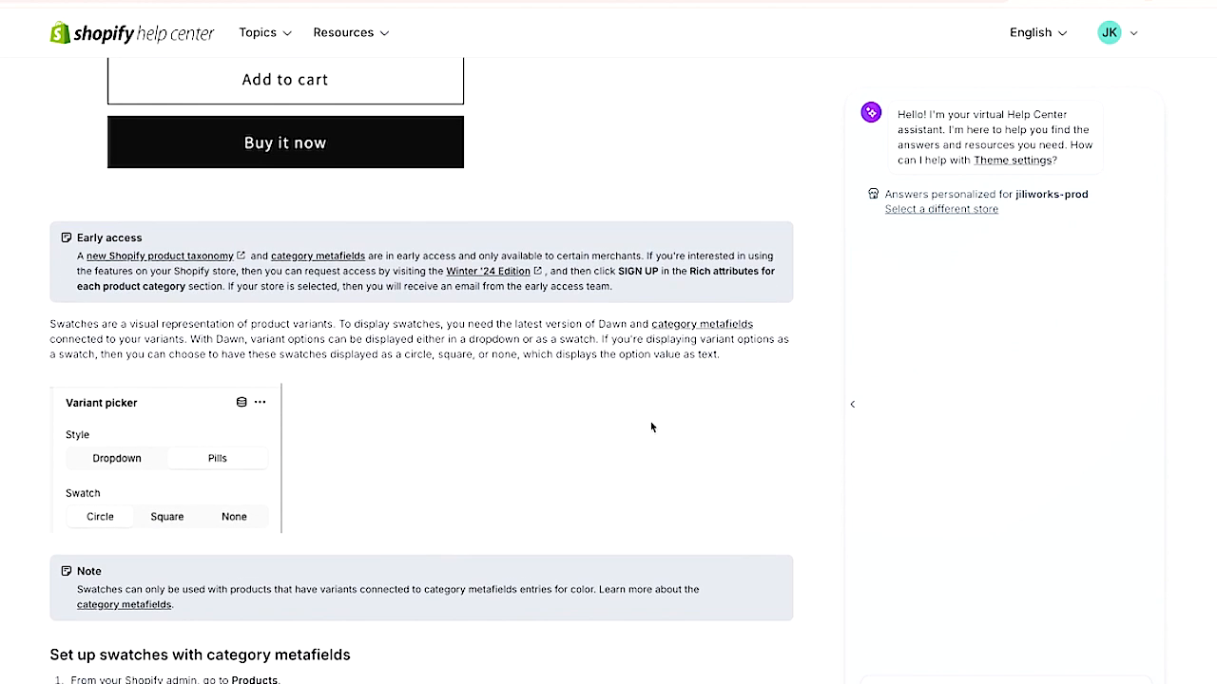
scroll(652, 421, "down", 8)
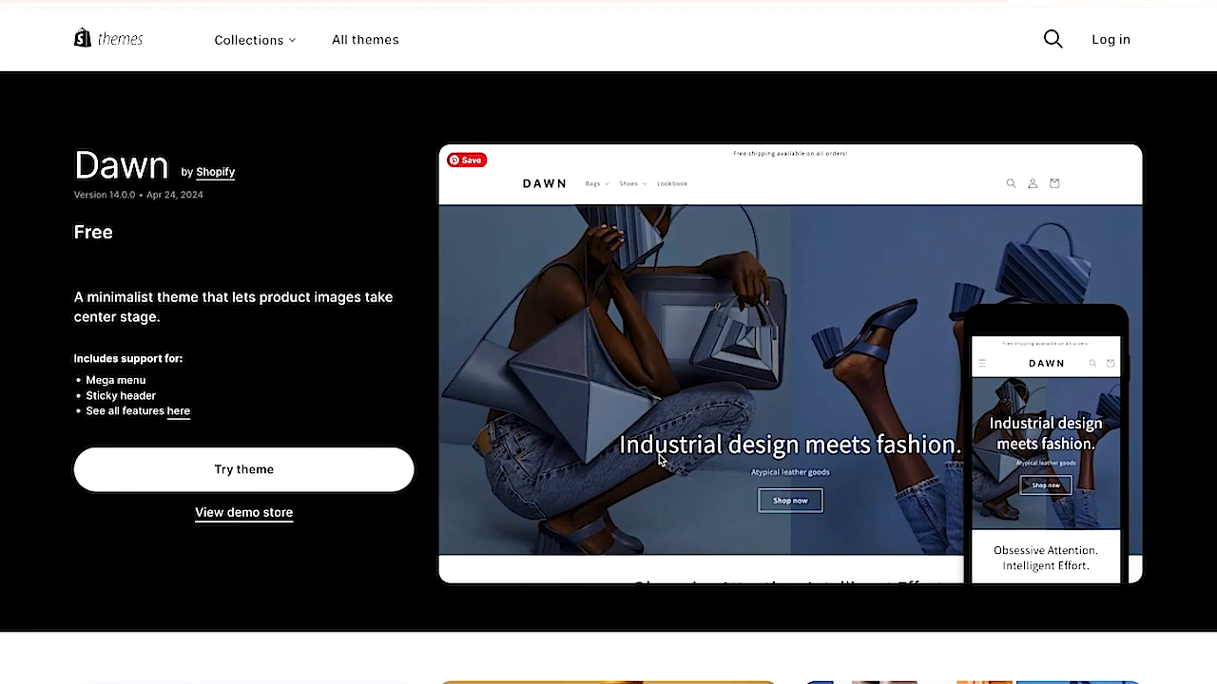
scroll(314, 293, "down", 5)
scroll(313, 296, "down", 7)
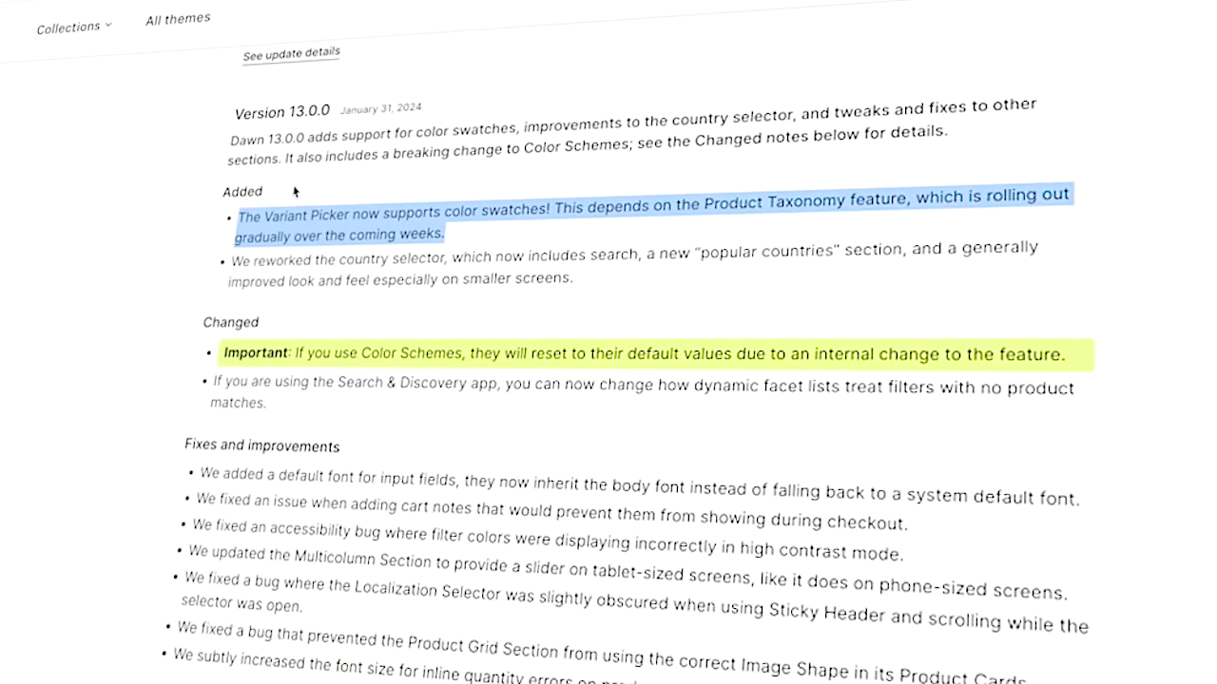
scroll(297, 194, "up", 3)
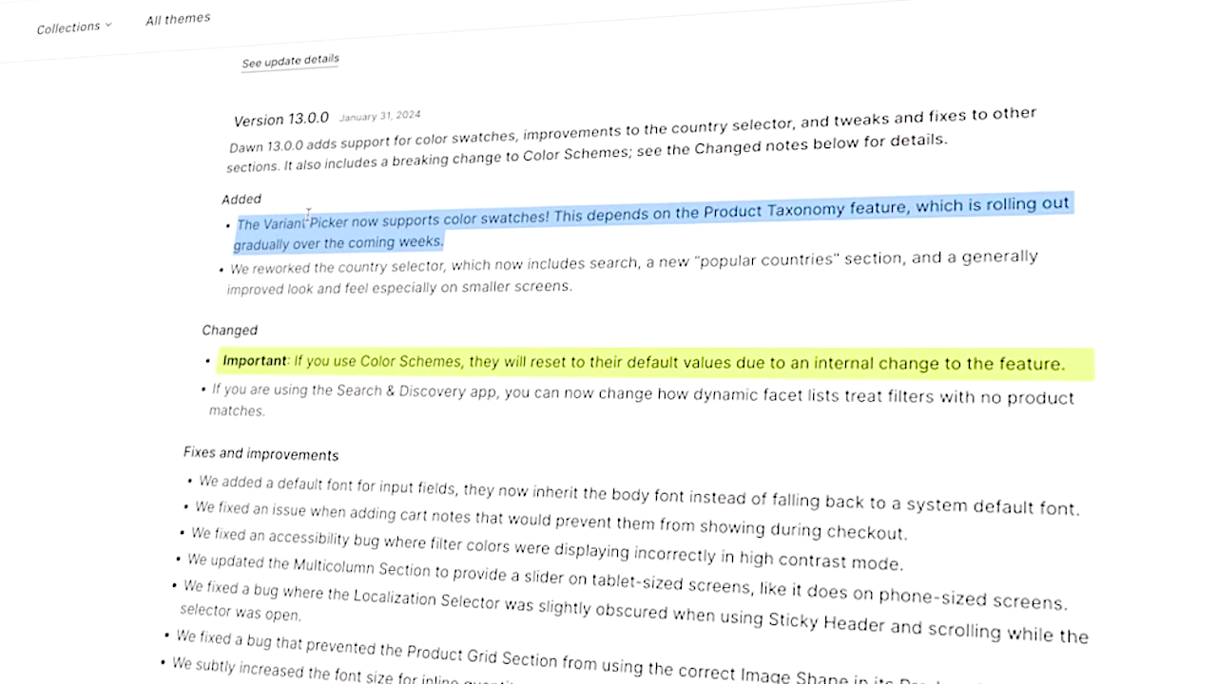
scroll(307, 221, "up", 3)
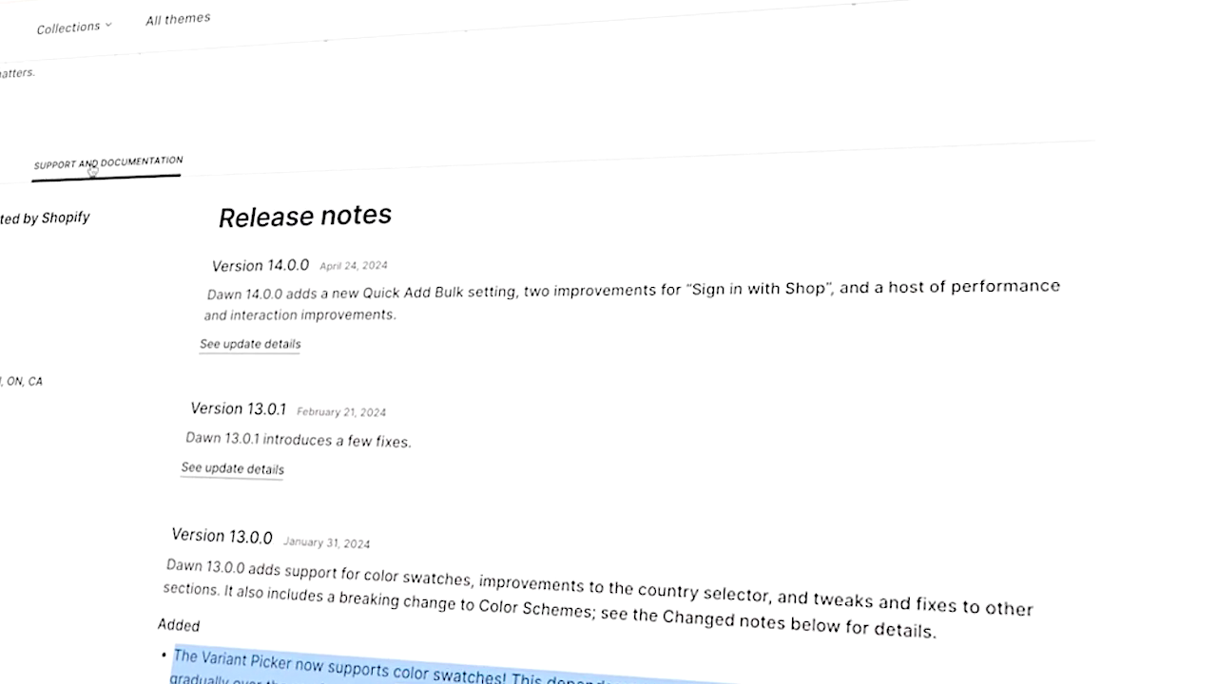
scroll(304, 266, "down", 6)
left_click_drag(472, 195, 281, 161)
left_click(684, 163)
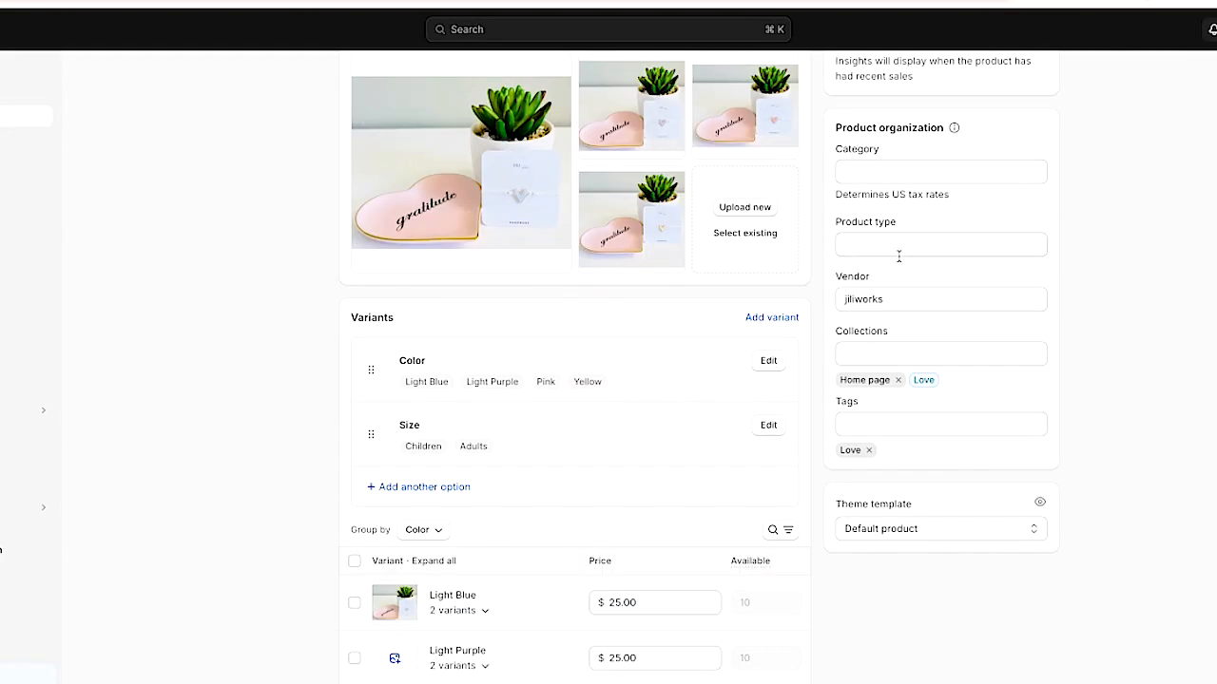
scroll(898, 257, "up", 1)
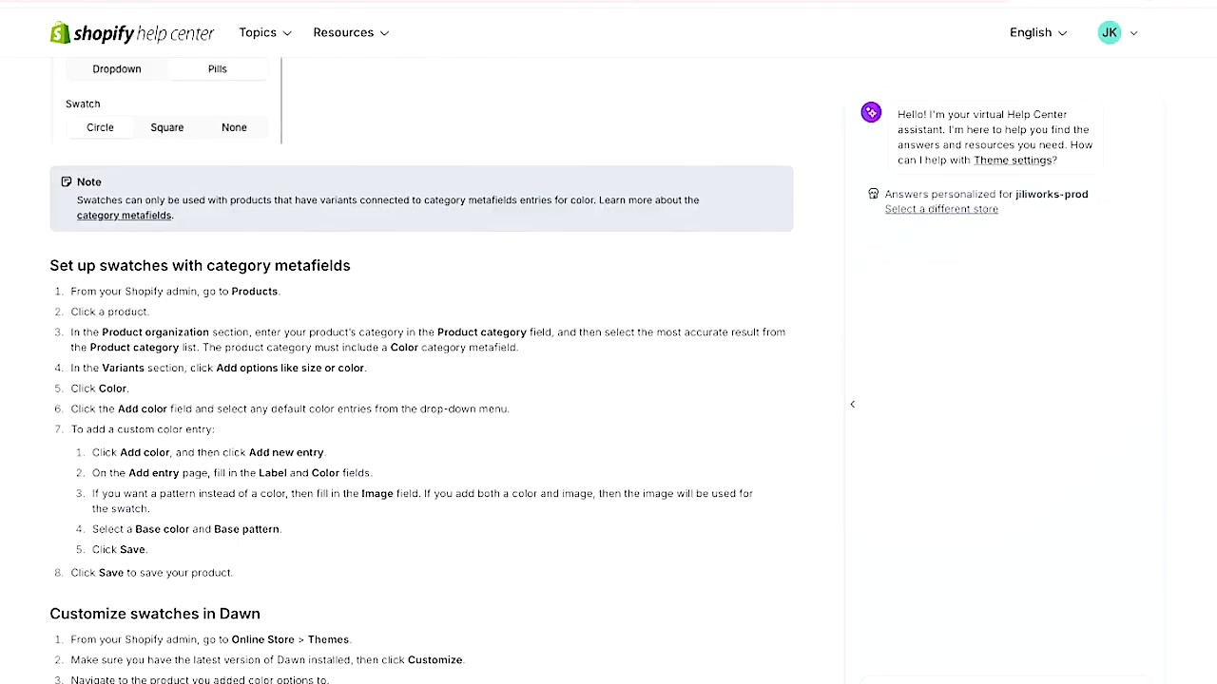
scroll(337, 194, "up", 5)
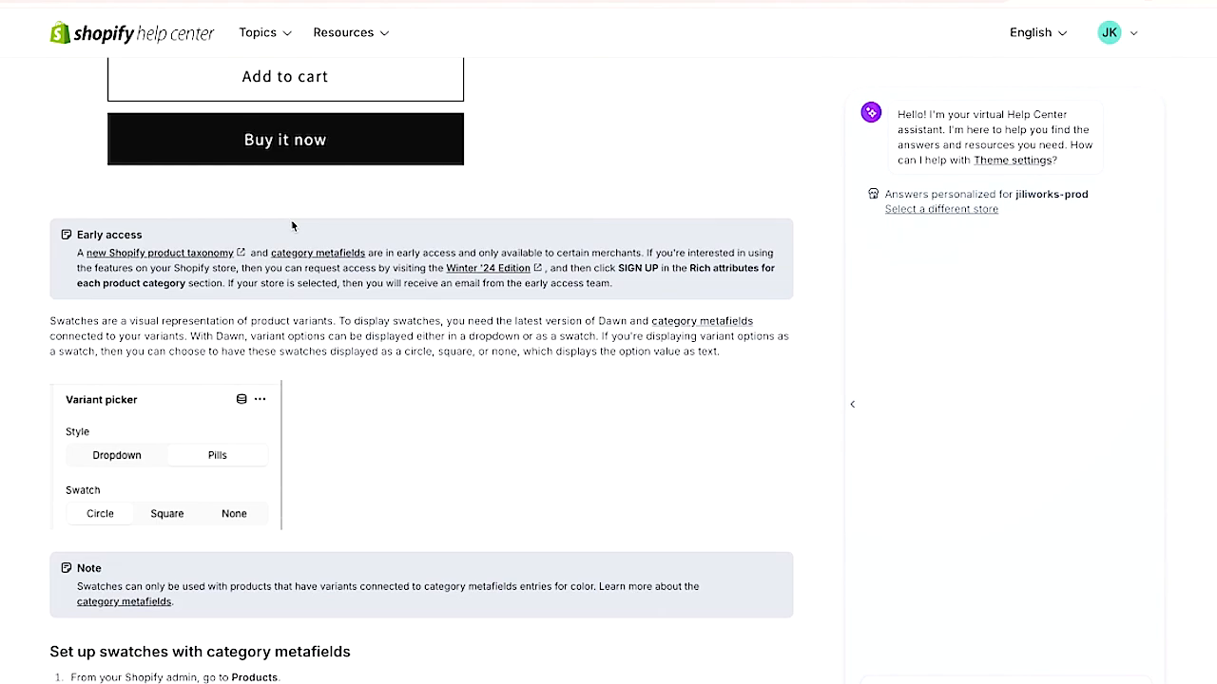
- Open the Shopify product taxonomy explorer and look up the Bracelets category and its attributes
left_click(203, 252)
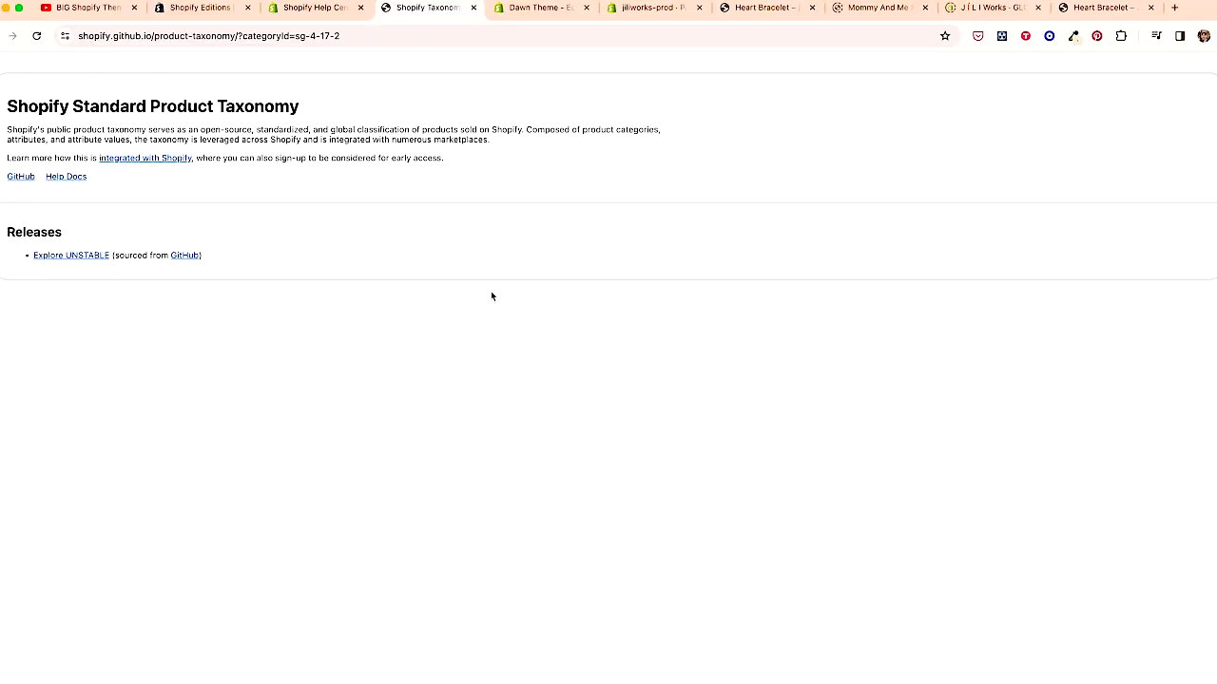
left_click(78, 255)
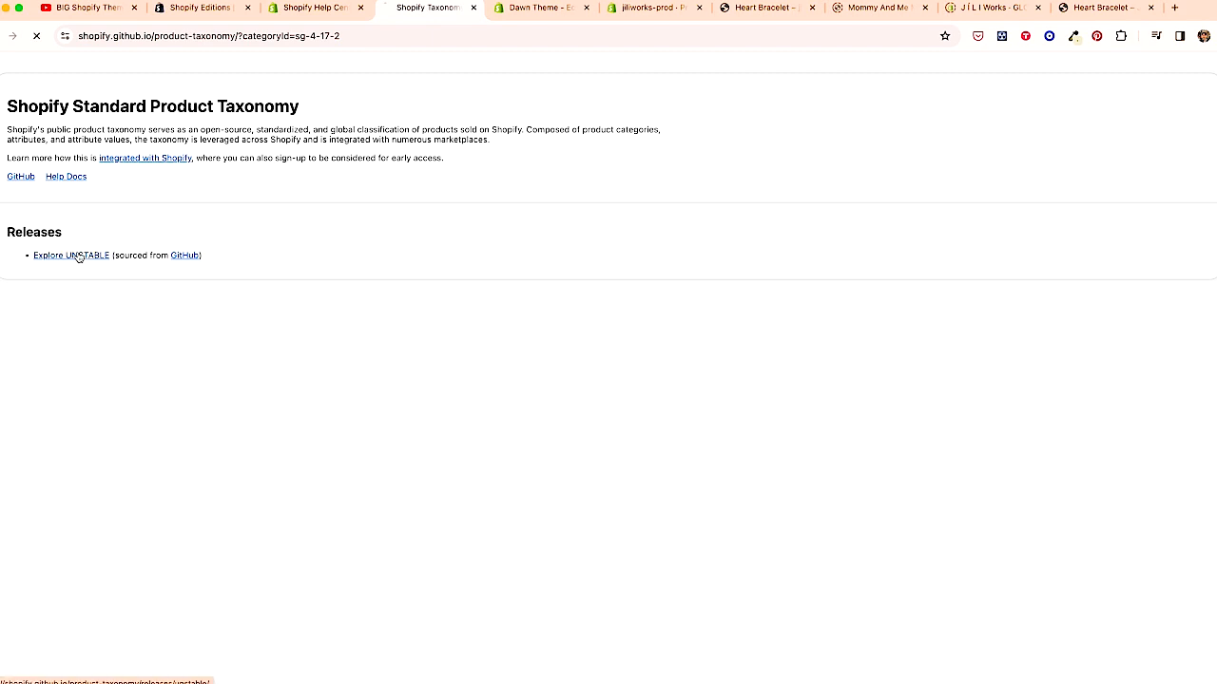
left_click(83, 277)
type("bracelets")
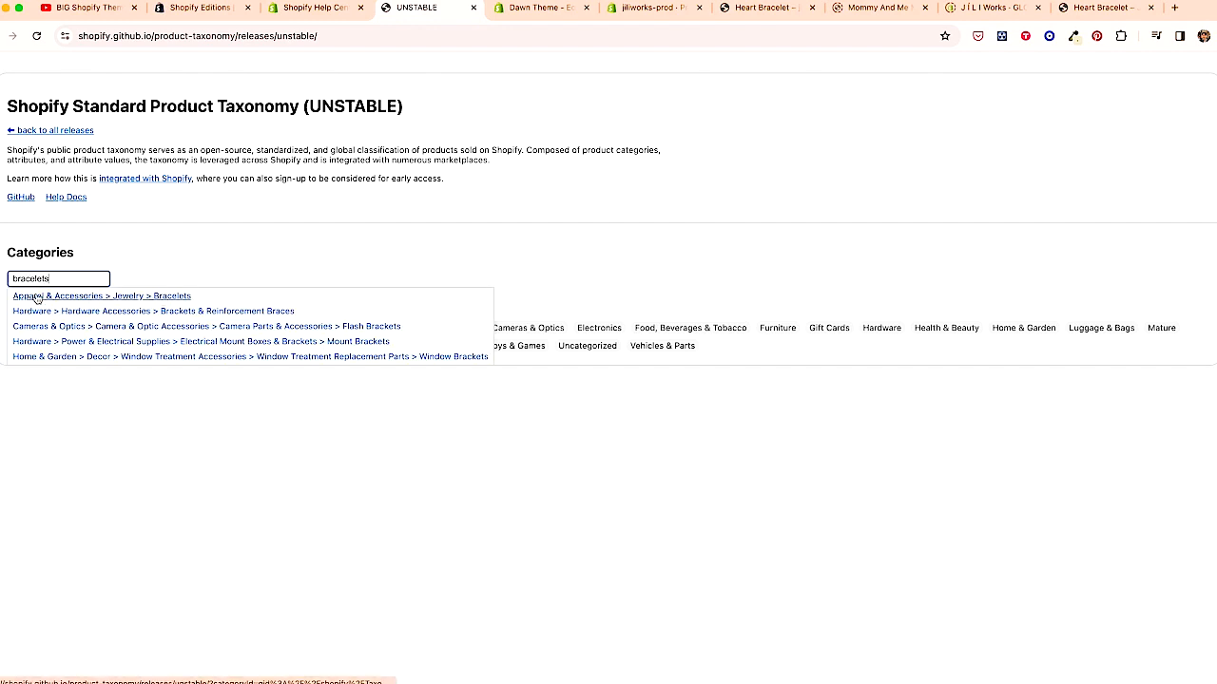
left_click(168, 298)
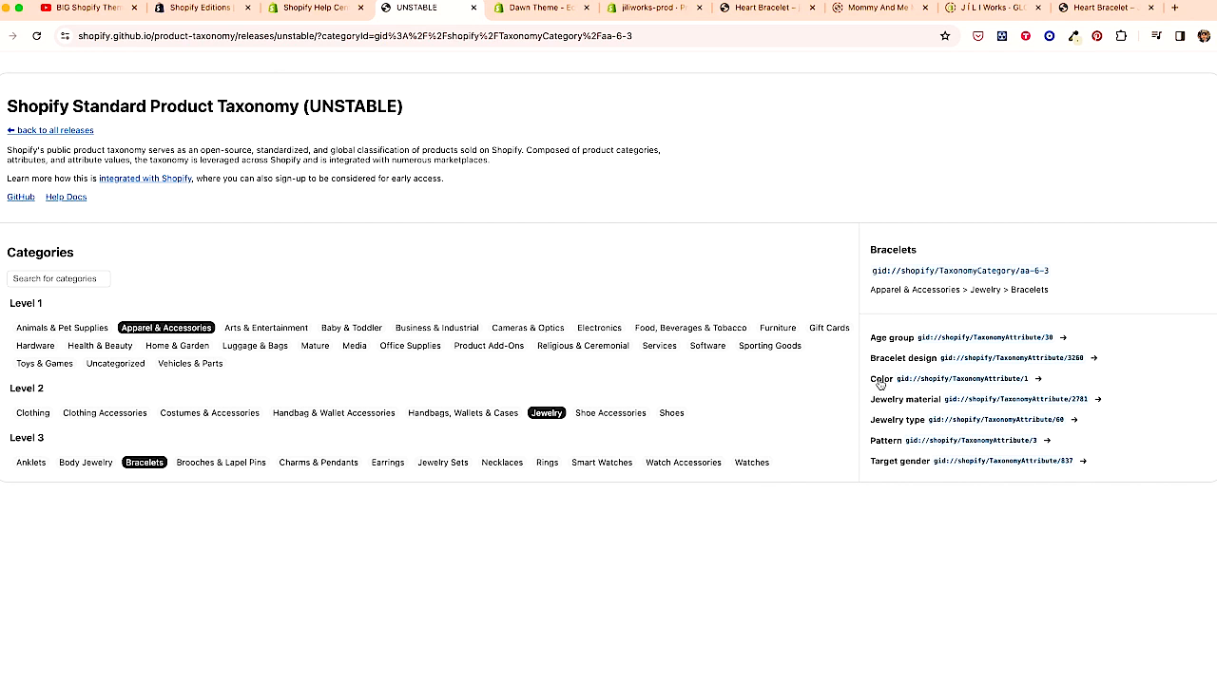
- Set the Heart Bracelet product's category to Bracelets and save the product
left_click(541, 8)
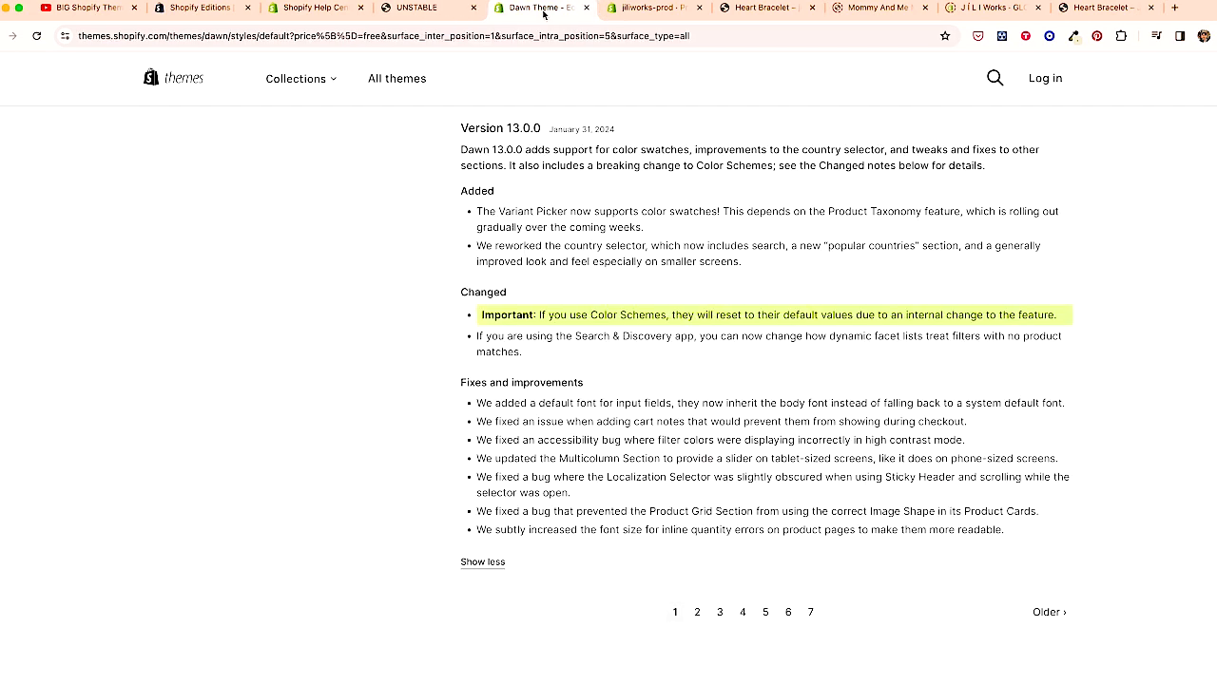
left_click(585, 8)
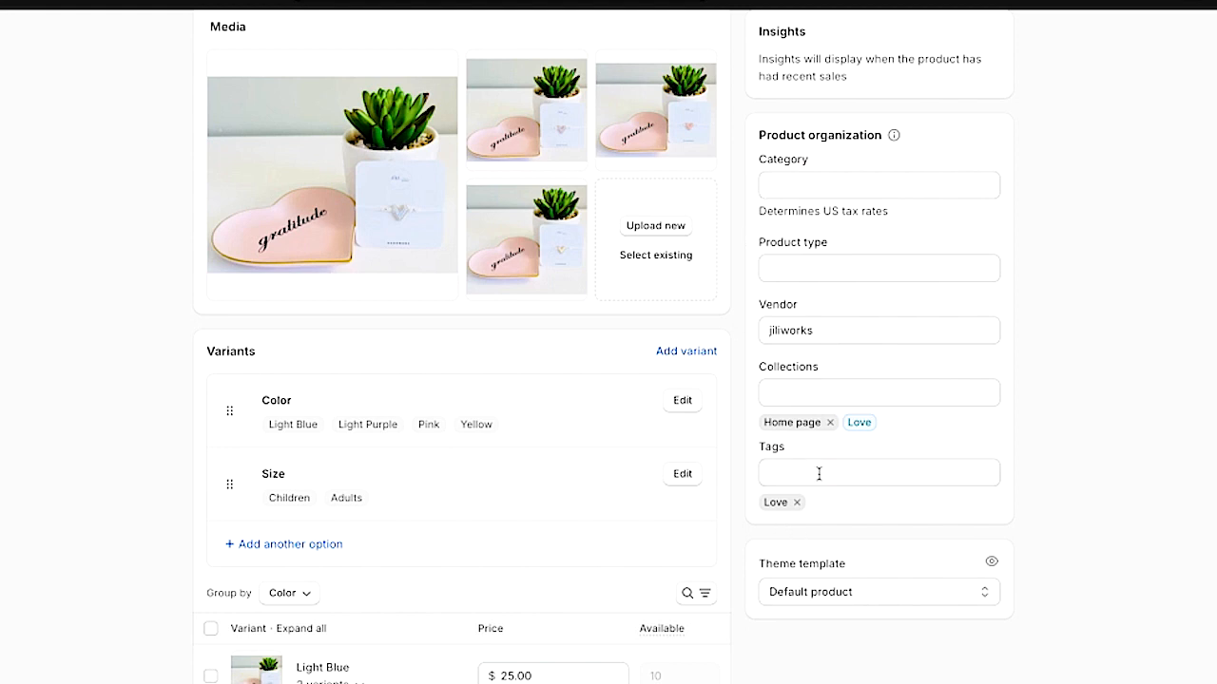
scroll(834, 516, "down", 1)
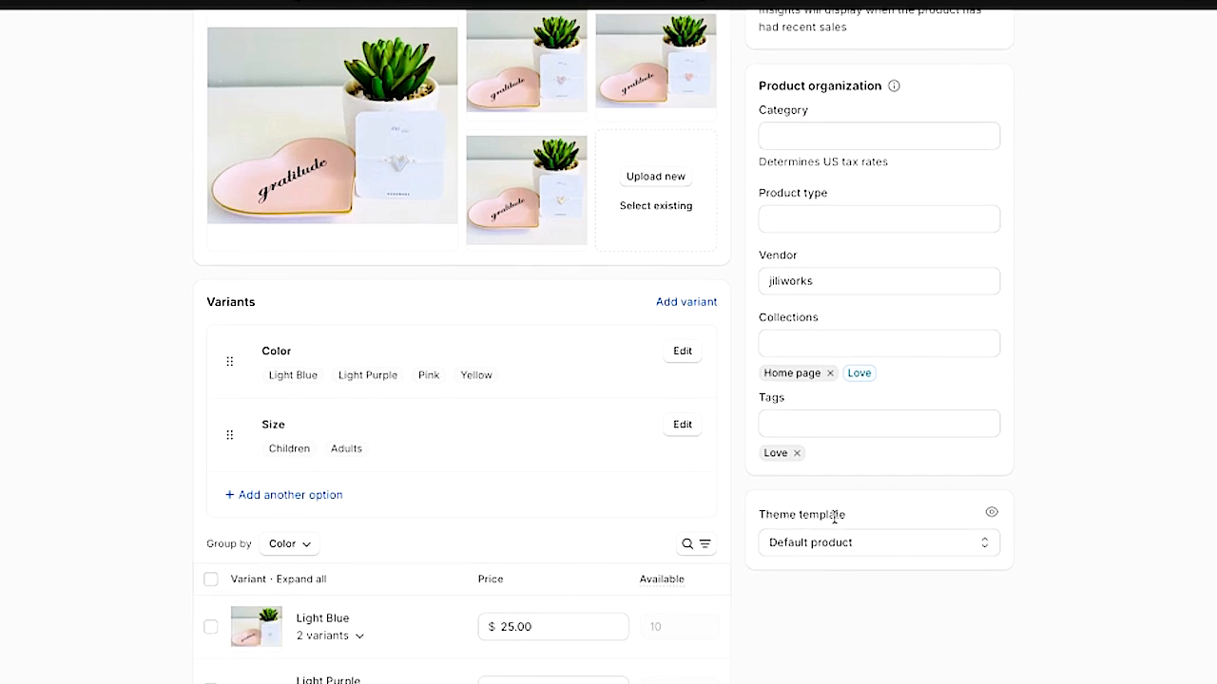
scroll(834, 516, "up", 2)
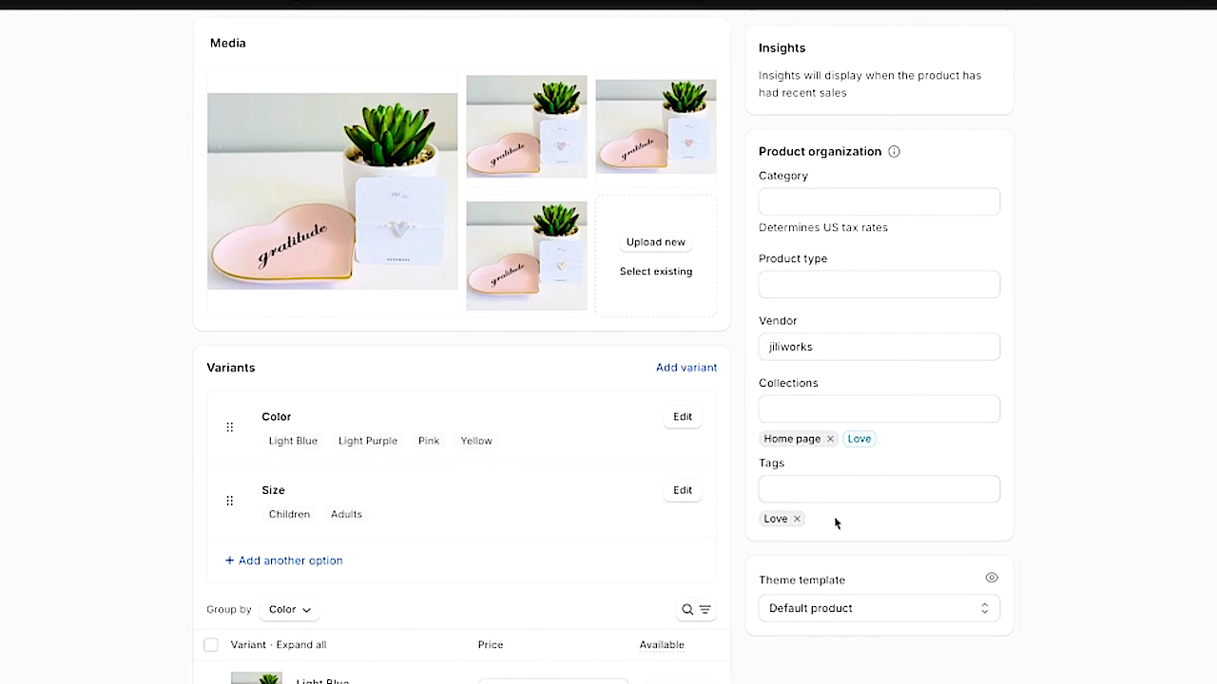
left_click(835, 201)
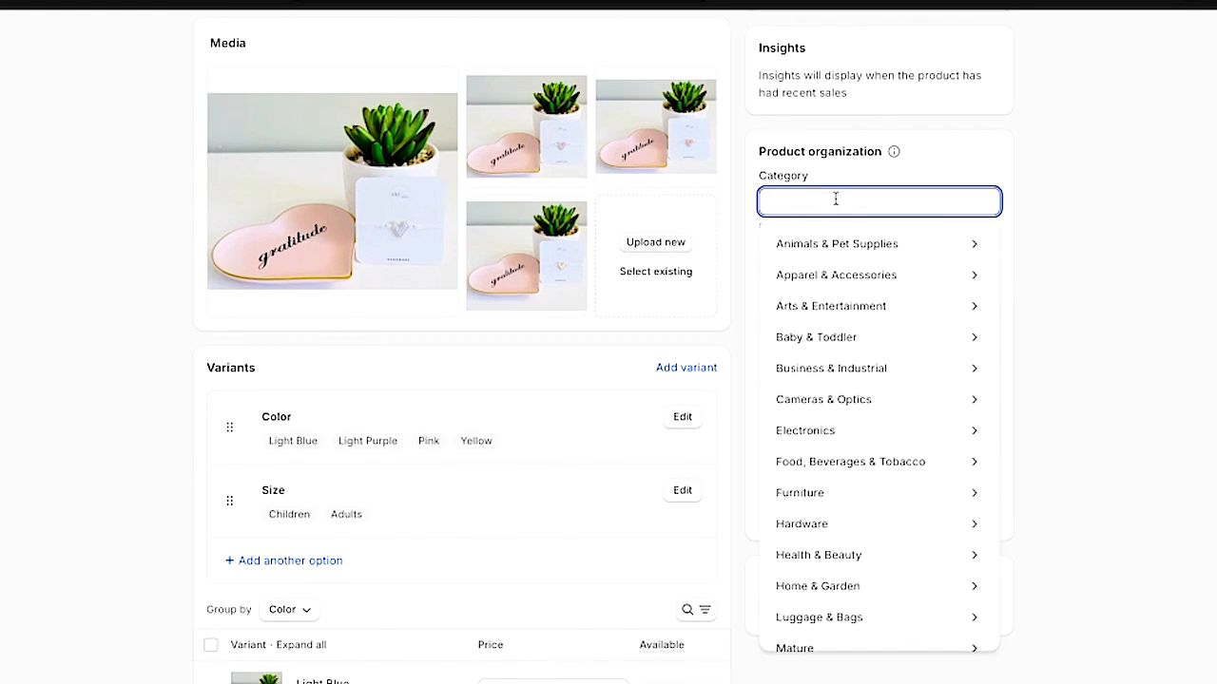
type("bracelets")
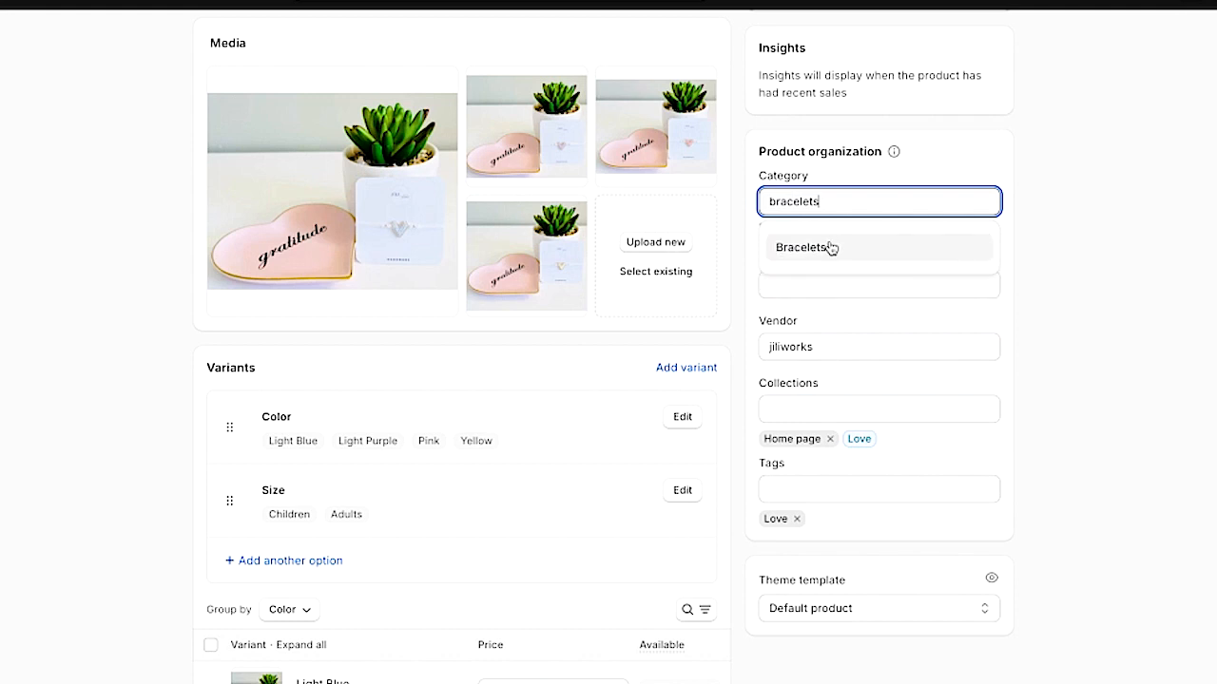
left_click(830, 250)
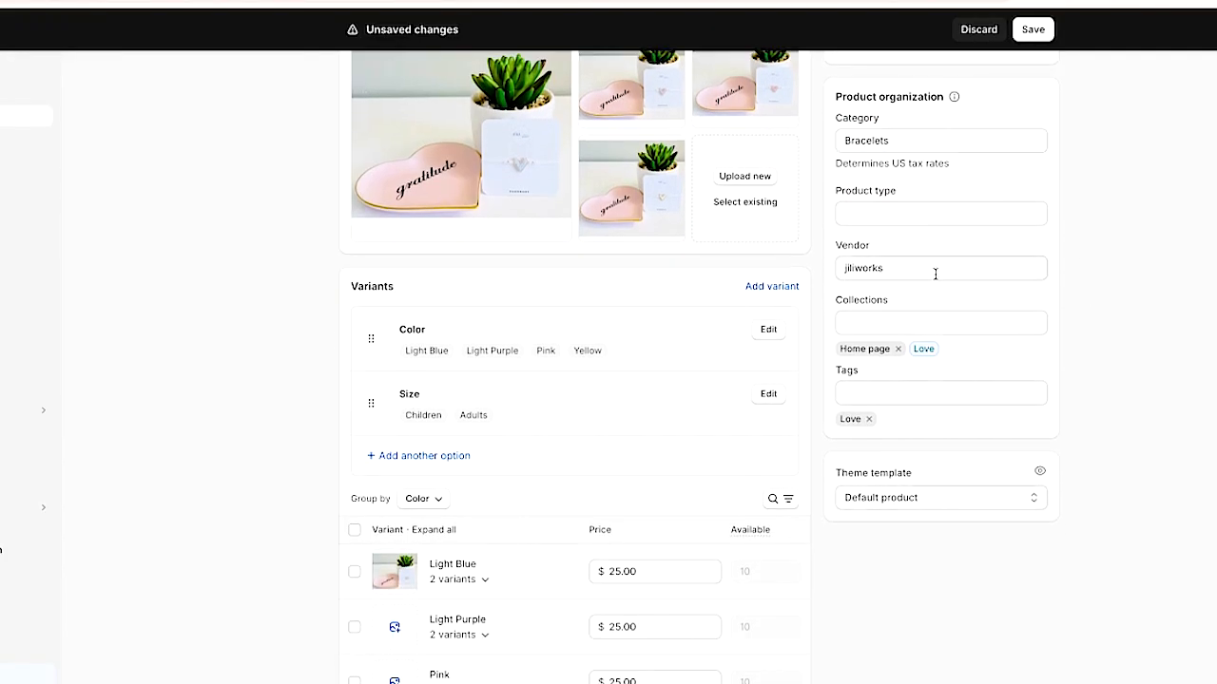
left_click(1036, 33)
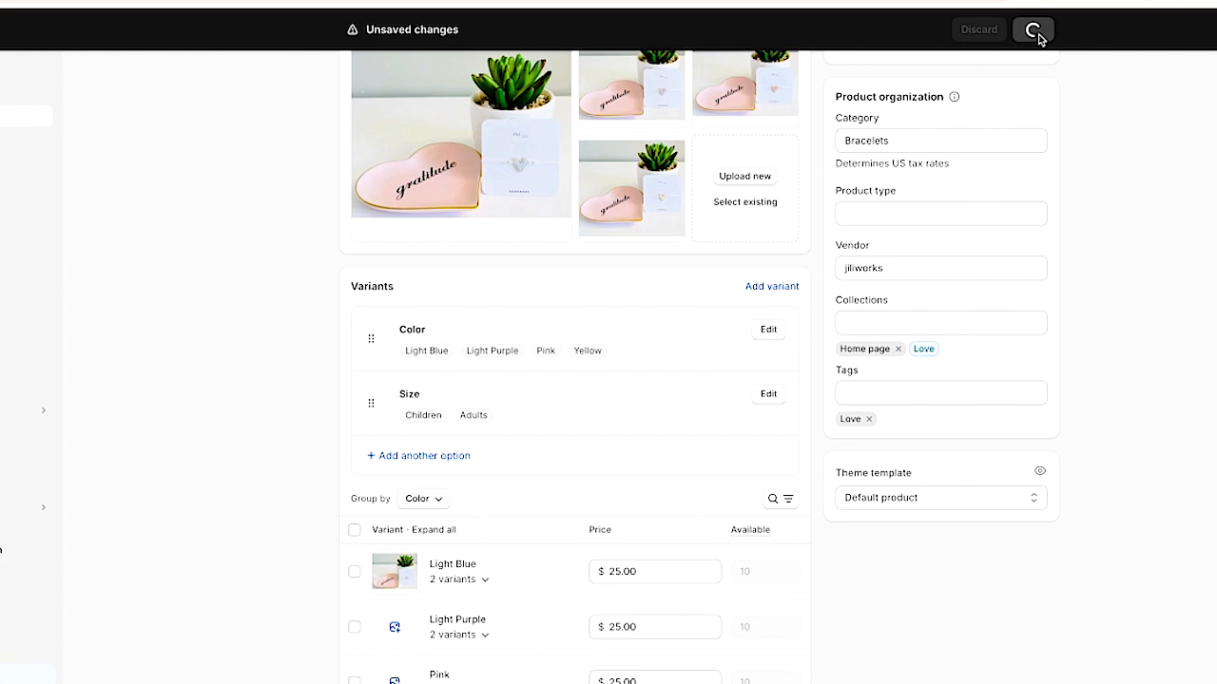
scroll(952, 317, "up", 5)
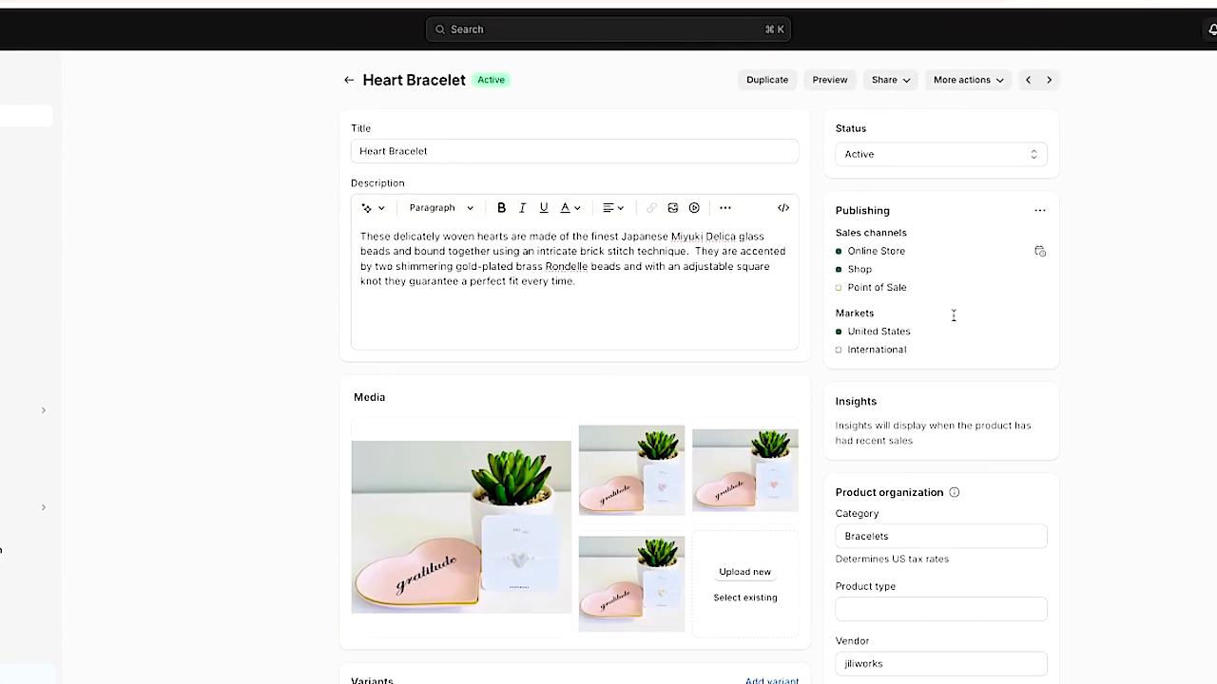